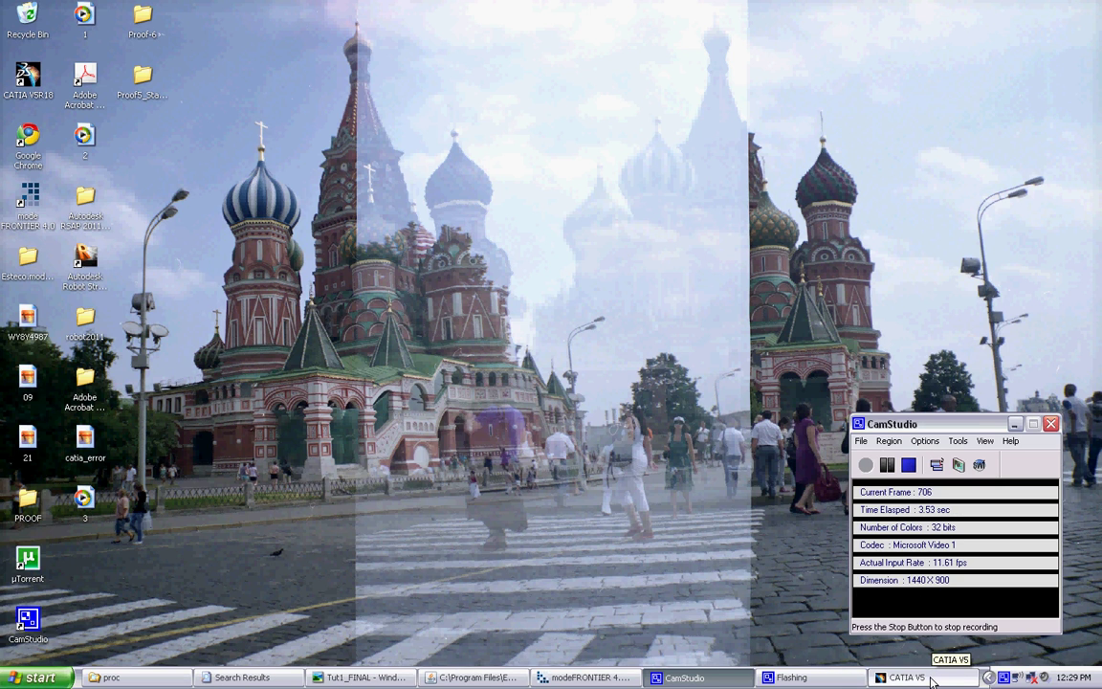
# Start a new document from File > New, choosing Part from the List of Types
pyautogui.click(931, 681)
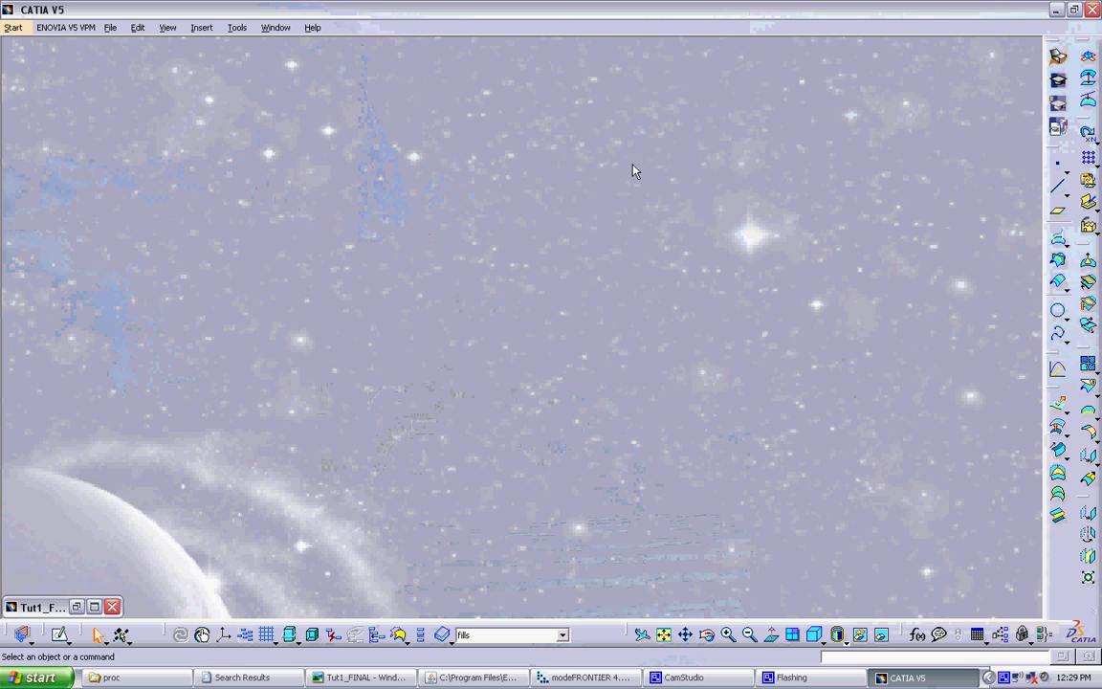
pyautogui.click(111, 29)
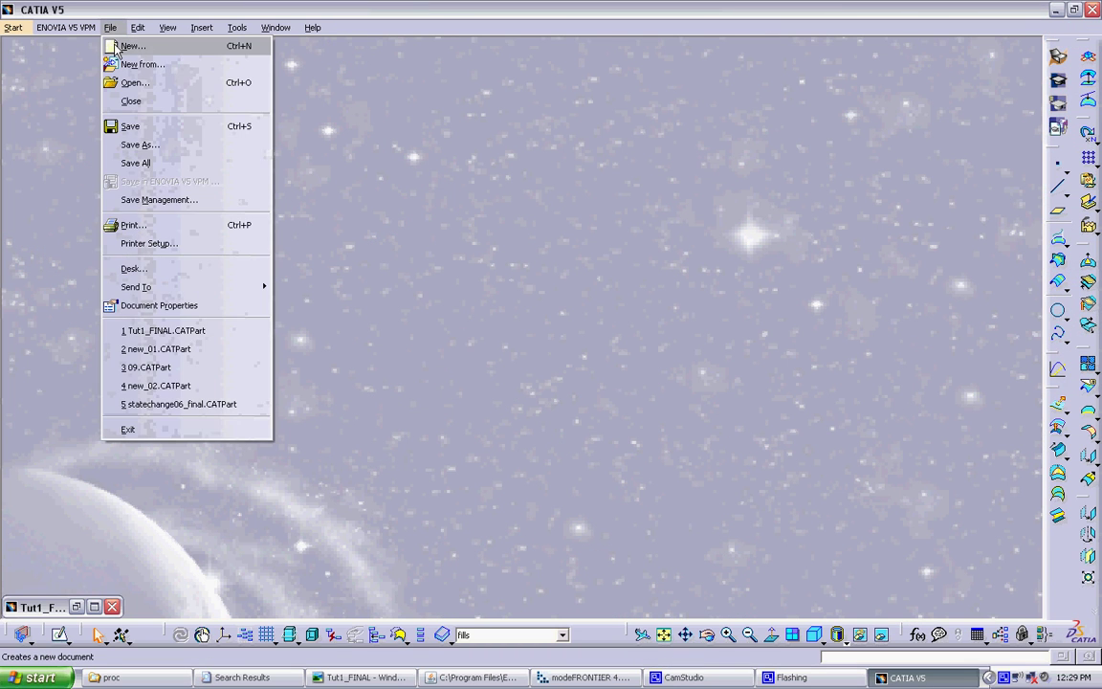
pyautogui.click(115, 46)
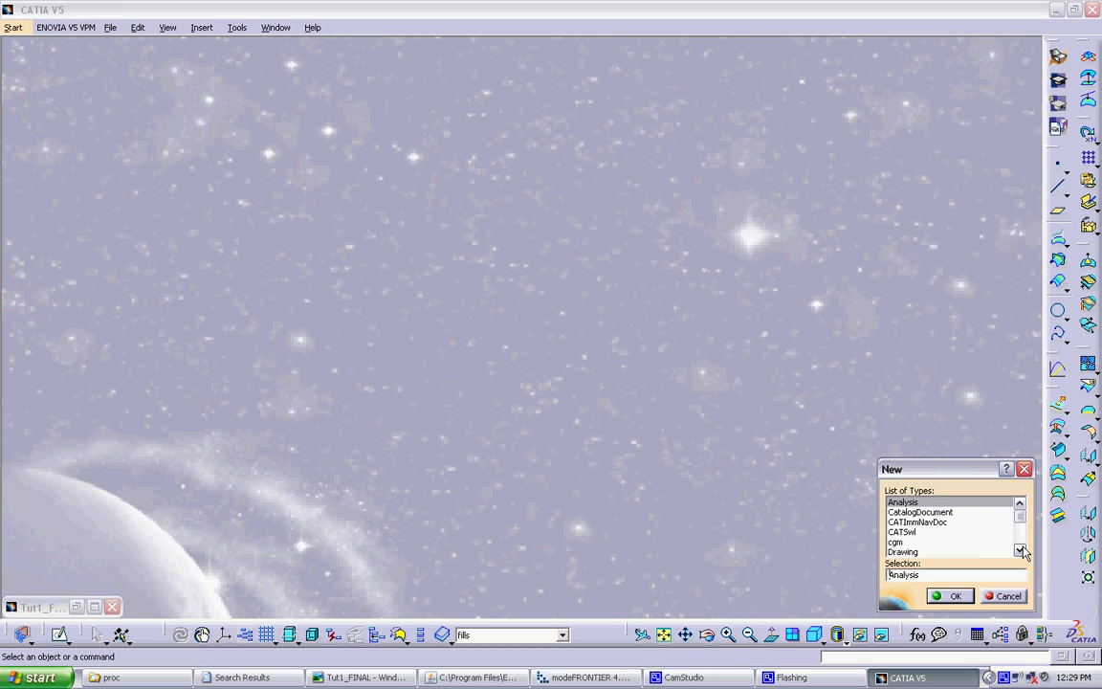
pyautogui.click(1022, 552)
pyautogui.click(1021, 552)
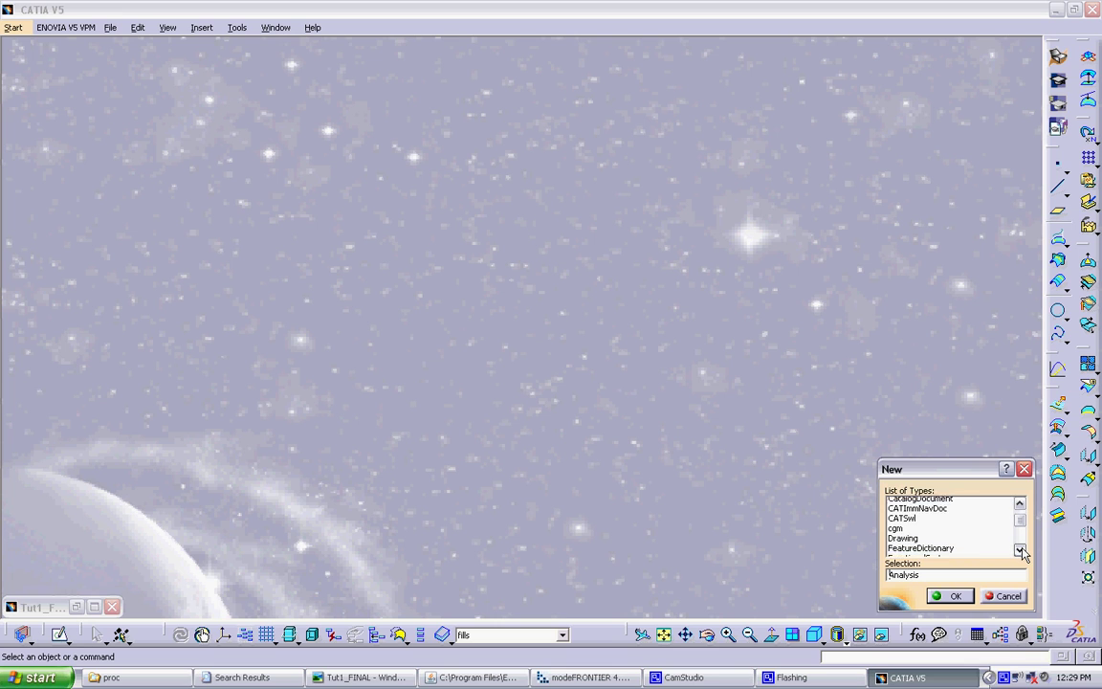
pyautogui.click(1022, 552)
pyautogui.click(1021, 552)
pyautogui.click(1022, 552)
pyautogui.click(1022, 552)
pyautogui.click(1021, 552)
pyautogui.click(1022, 552)
pyautogui.click(1021, 552)
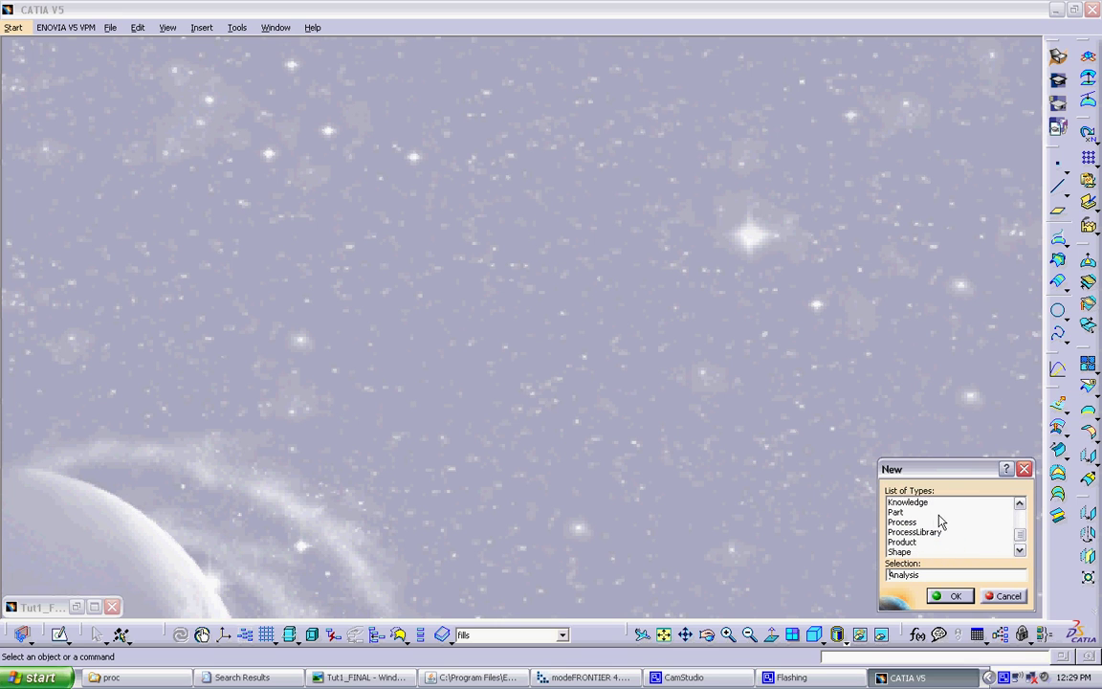
pyautogui.doubleClick(939, 512)
pyautogui.click(952, 596)
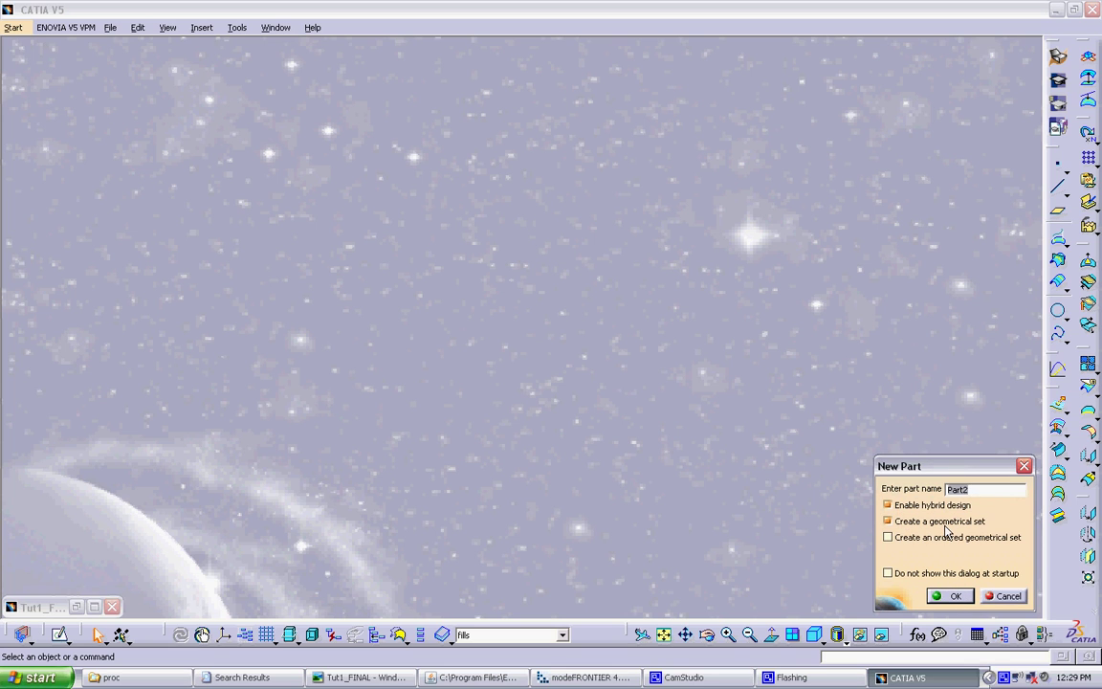
# Create Part2, then rotate and select the xy, yz and zx planes to inspect them
pyautogui.click(950, 596)
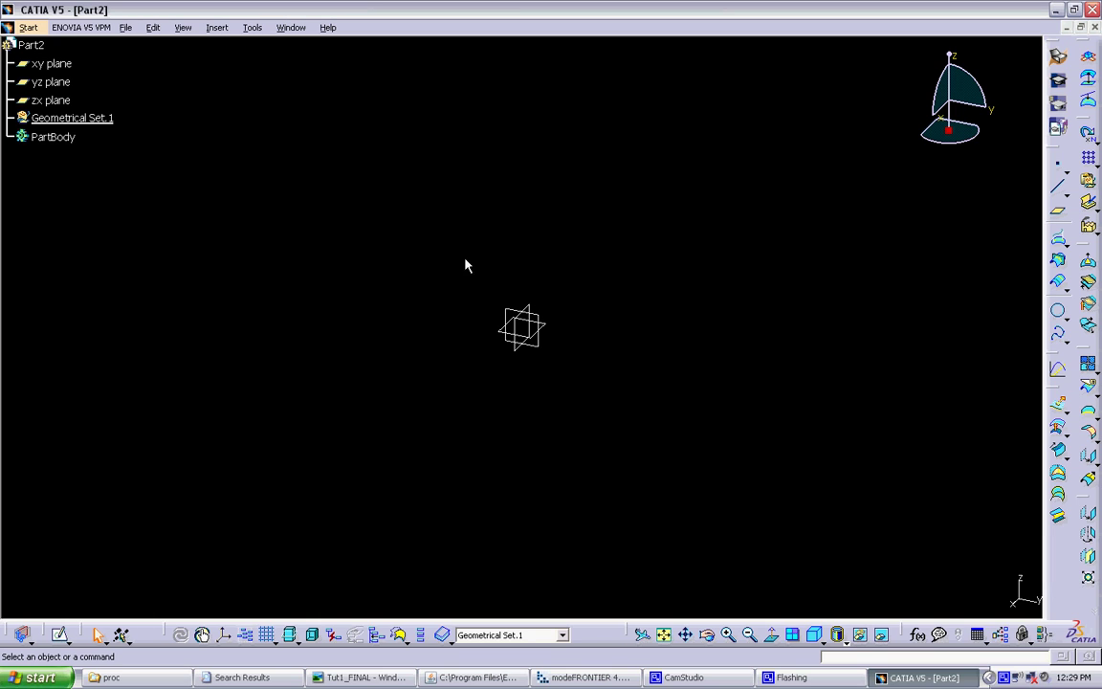
pyautogui.moveTo(466, 265)
pyautogui.mouseDown(button='middle')
pyautogui.moveTo(499, 236)
pyautogui.moveTo(450, 281)
pyautogui.mouseUp(button='middle')
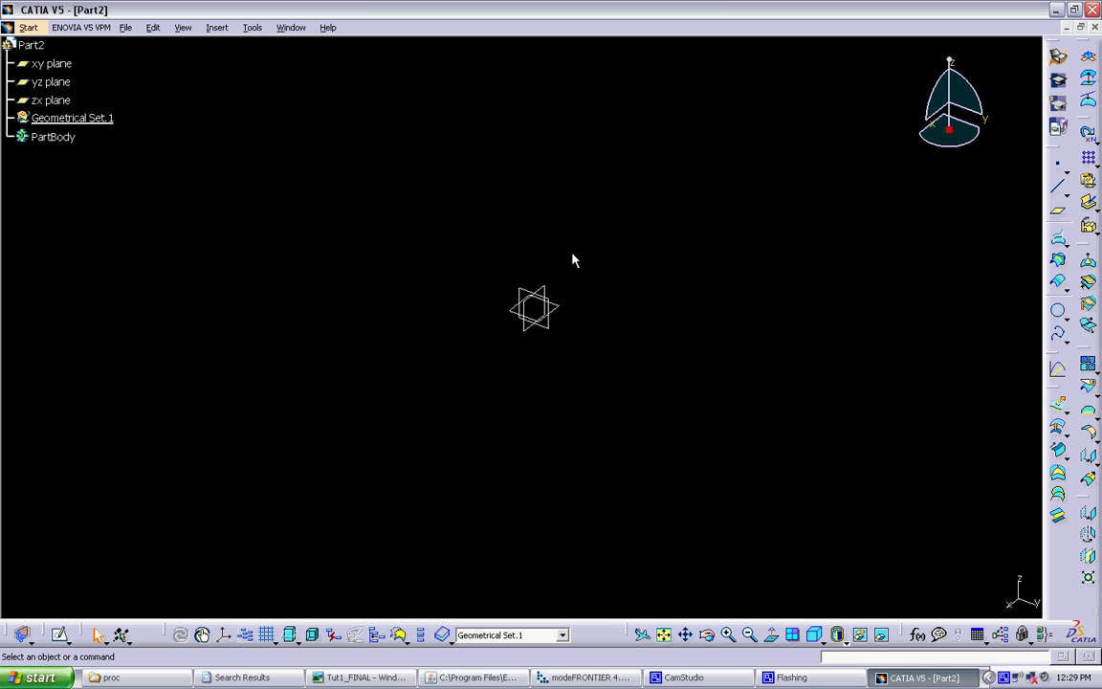
pyautogui.moveTo(487, 258); pyautogui.dragTo(595, 401)
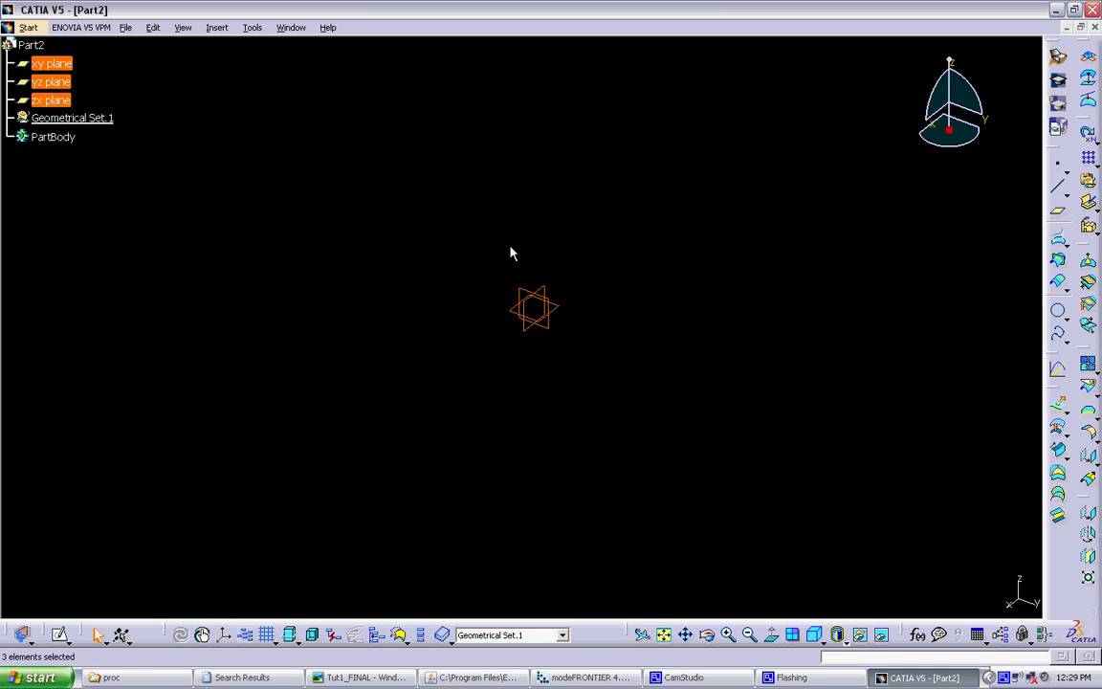
pyautogui.click(472, 237)
pyautogui.moveTo(475, 242); pyautogui.dragTo(593, 382)
pyautogui.moveTo(536, 314); pyautogui.dragTo(551, 374, button='middle')
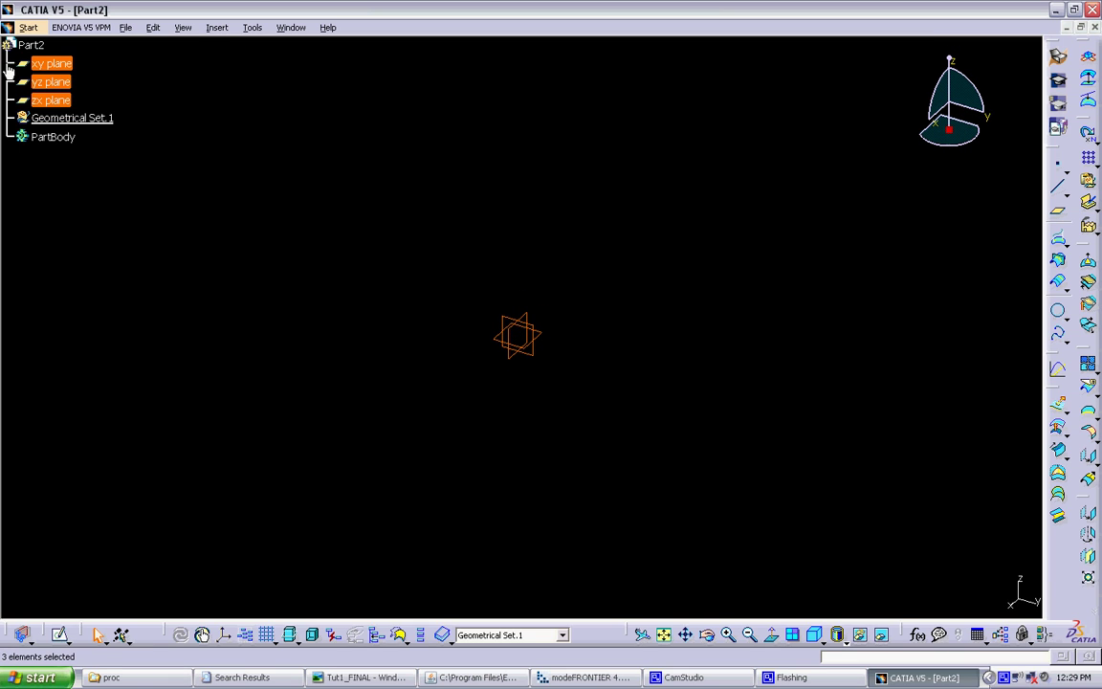
pyautogui.click(60, 81)
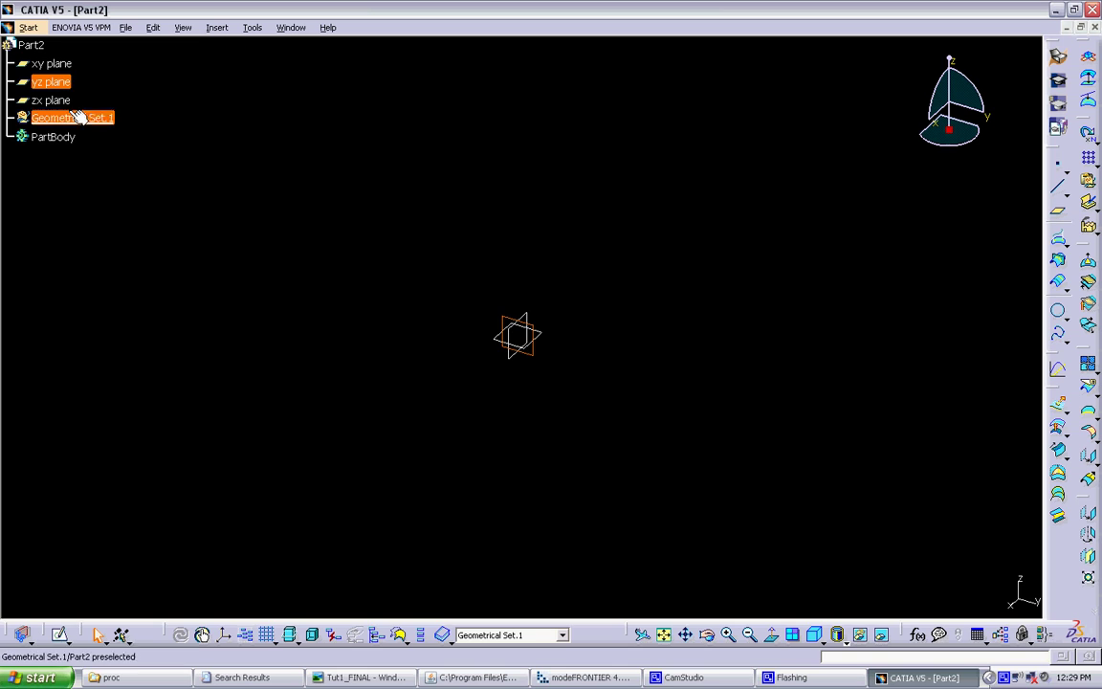
pyautogui.click(113, 107)
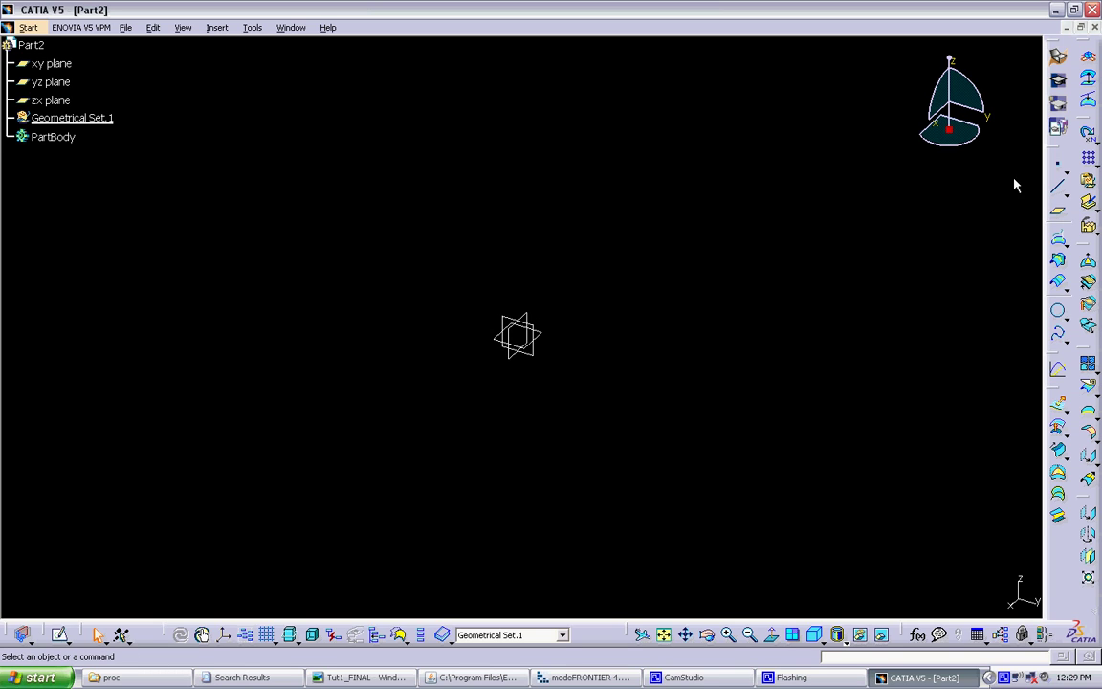
# Create an On plane point on the xy plane with H 0 and V 0
pyautogui.click(1060, 172)
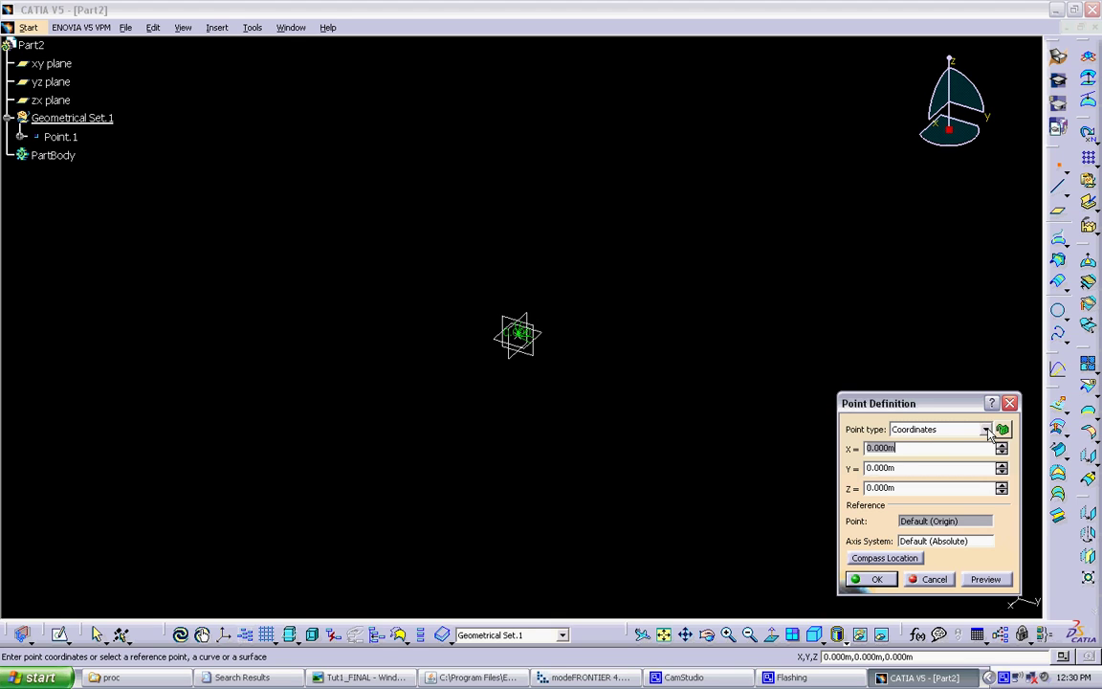
pyautogui.click(986, 431)
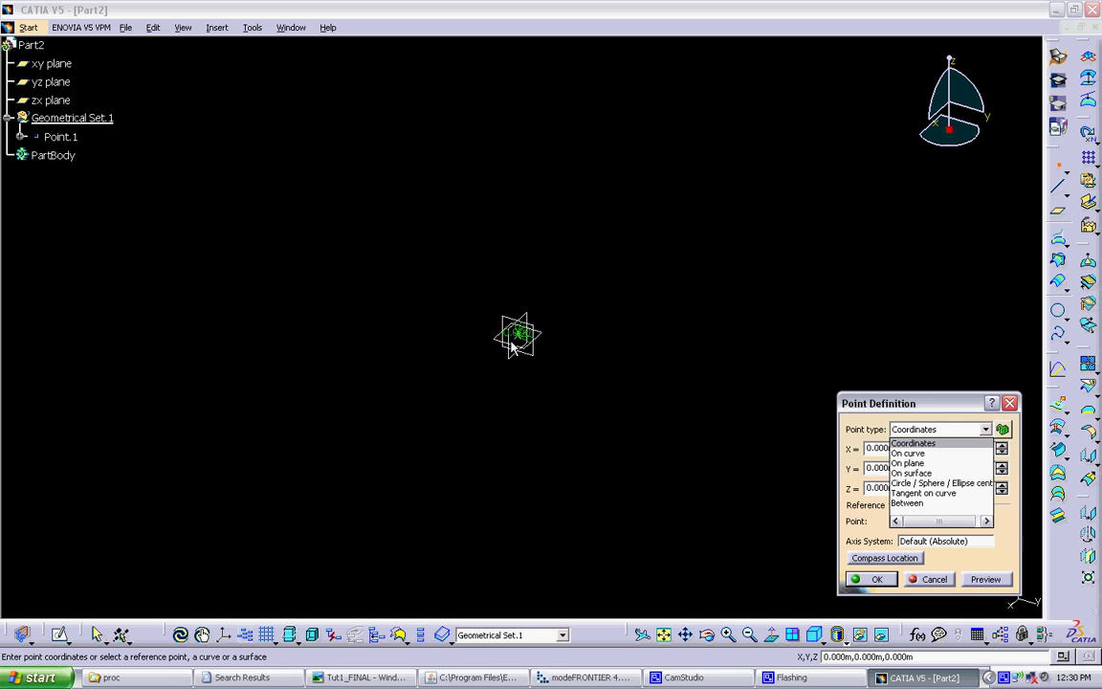
pyautogui.click(922, 466)
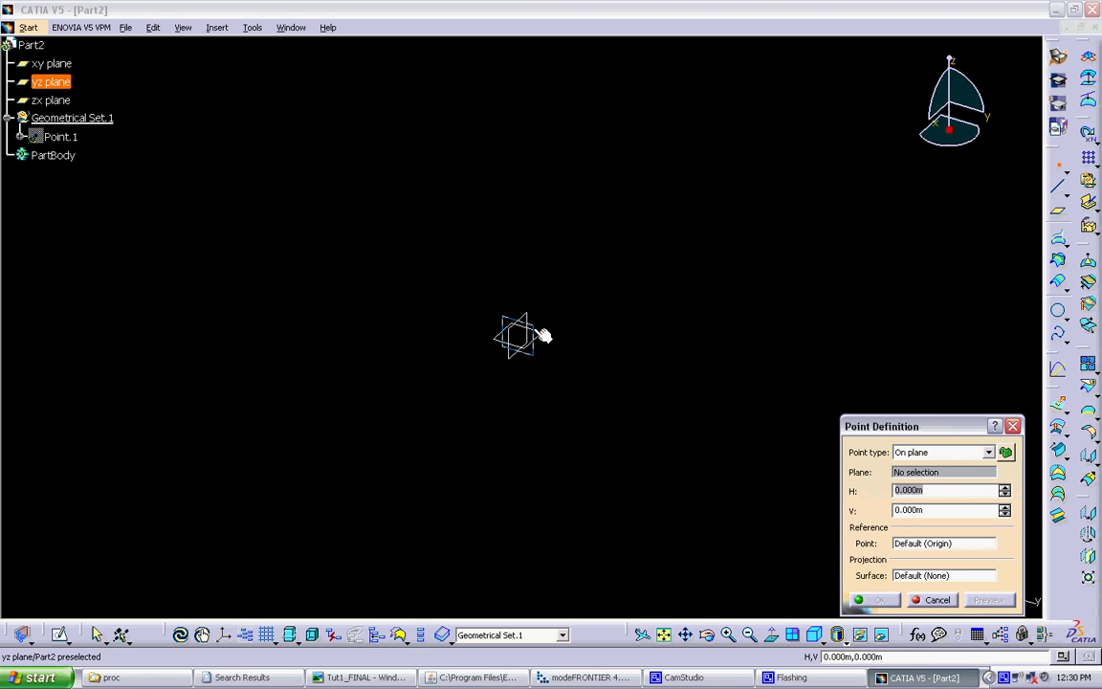
pyautogui.click(548, 340)
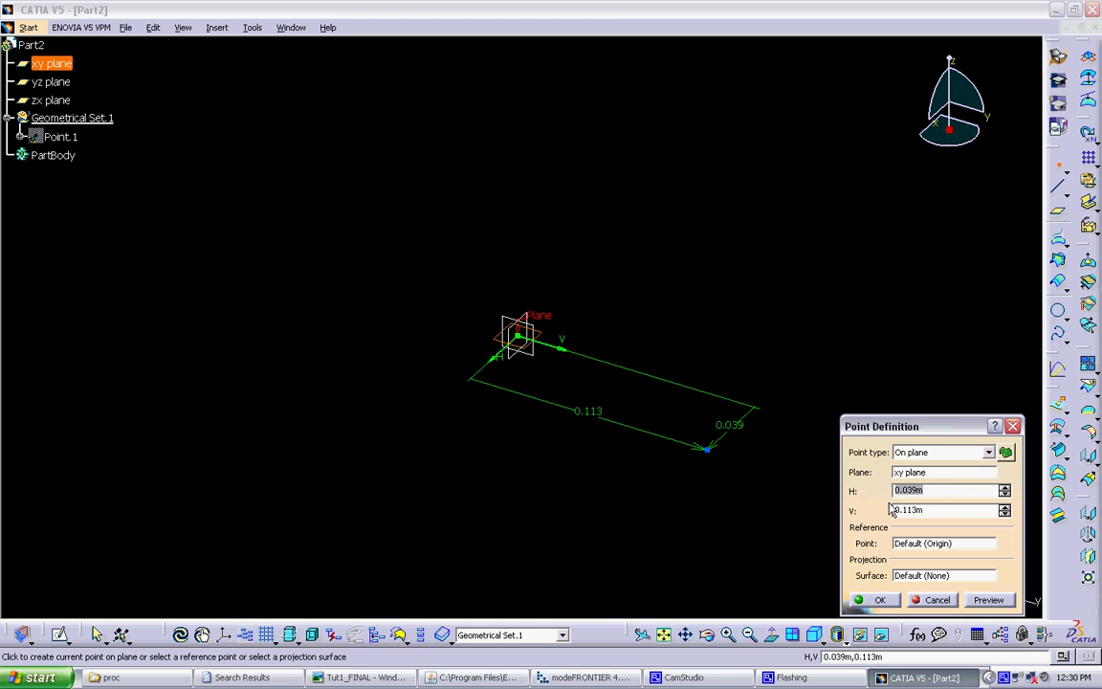
pyautogui.write('0')
pyautogui.press('Tab')
pyautogui.write('0')
pyautogui.press('Tab')
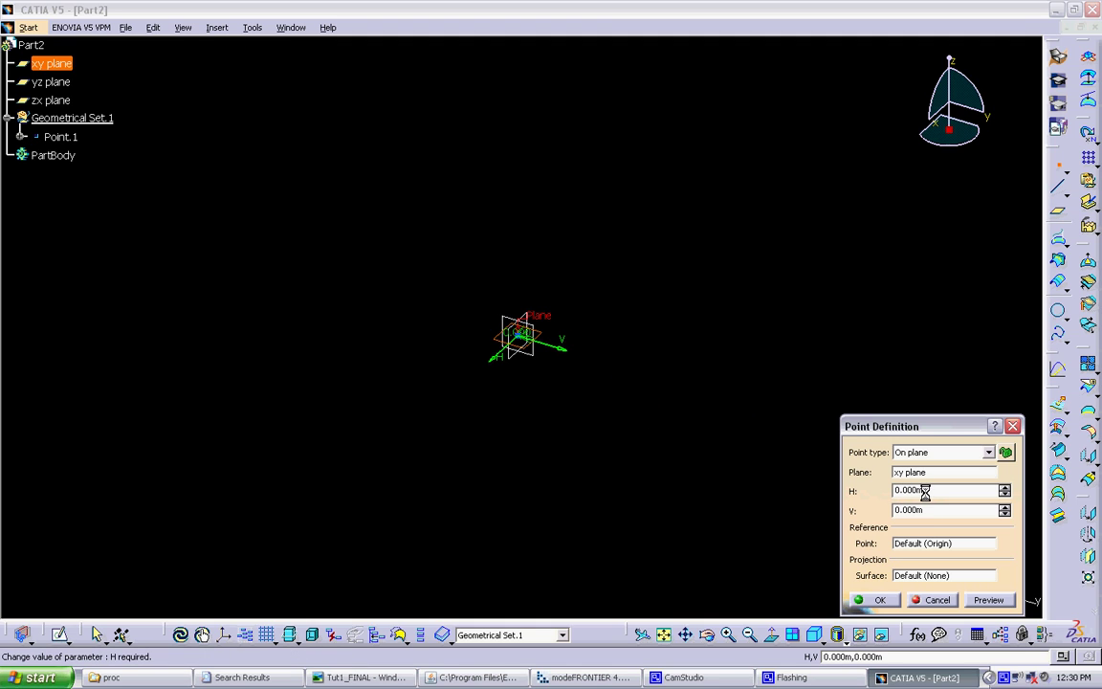
pyautogui.click(884, 600)
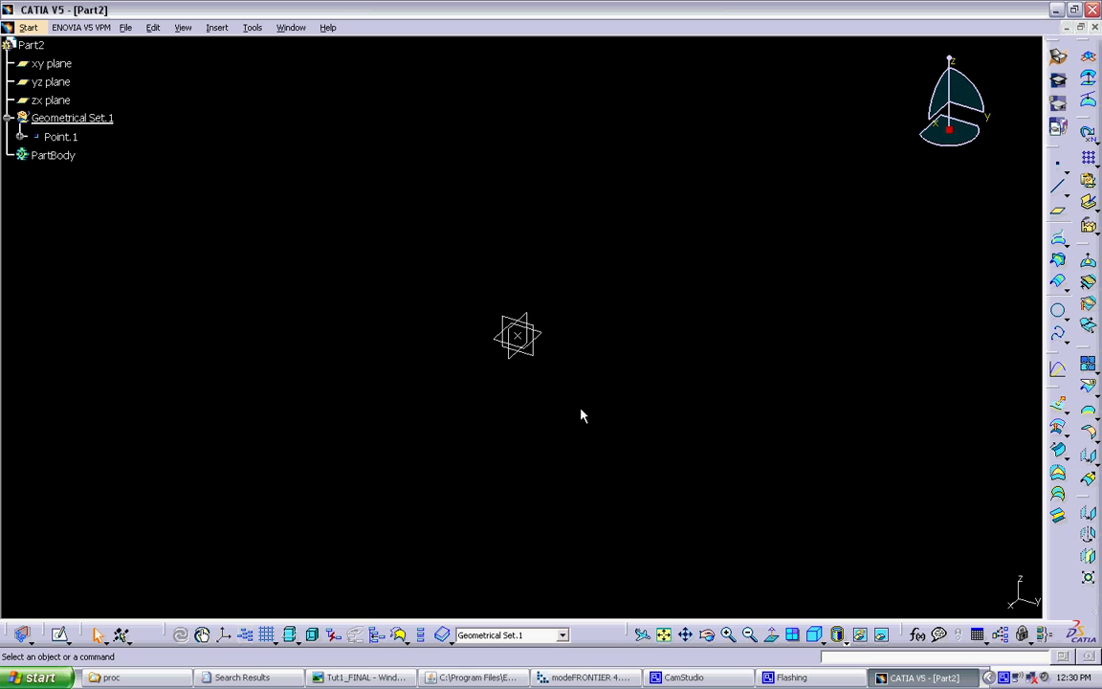
pyautogui.moveTo(583, 413); pyautogui.dragTo(517, 374, button='middle')
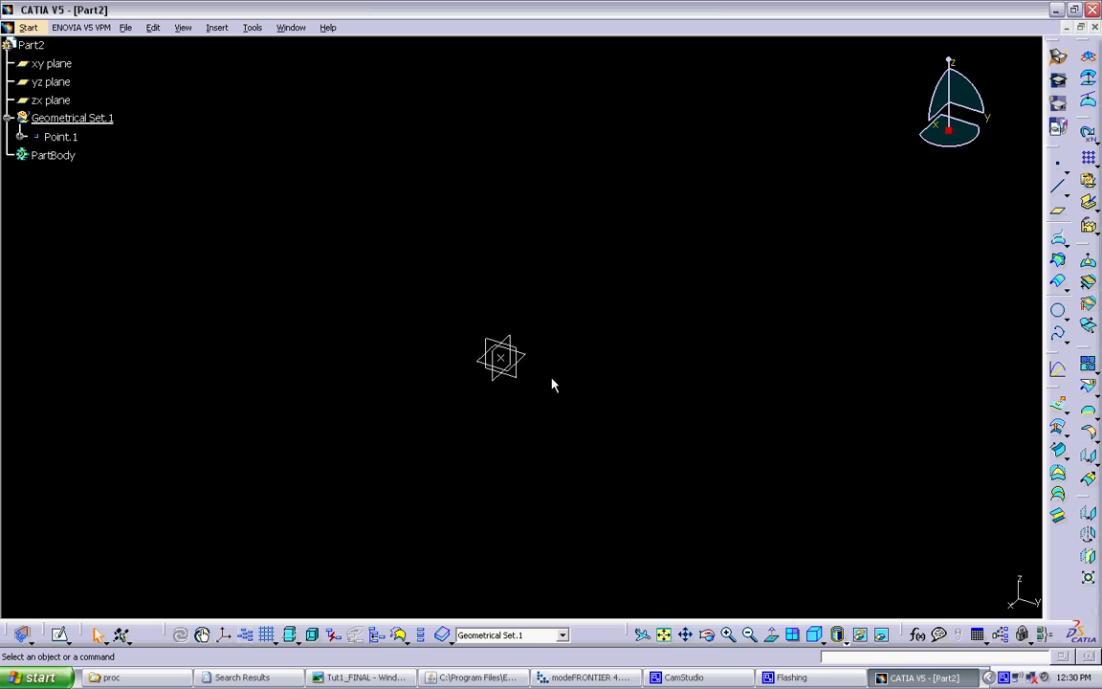
pyautogui.doubleClick(505, 362)
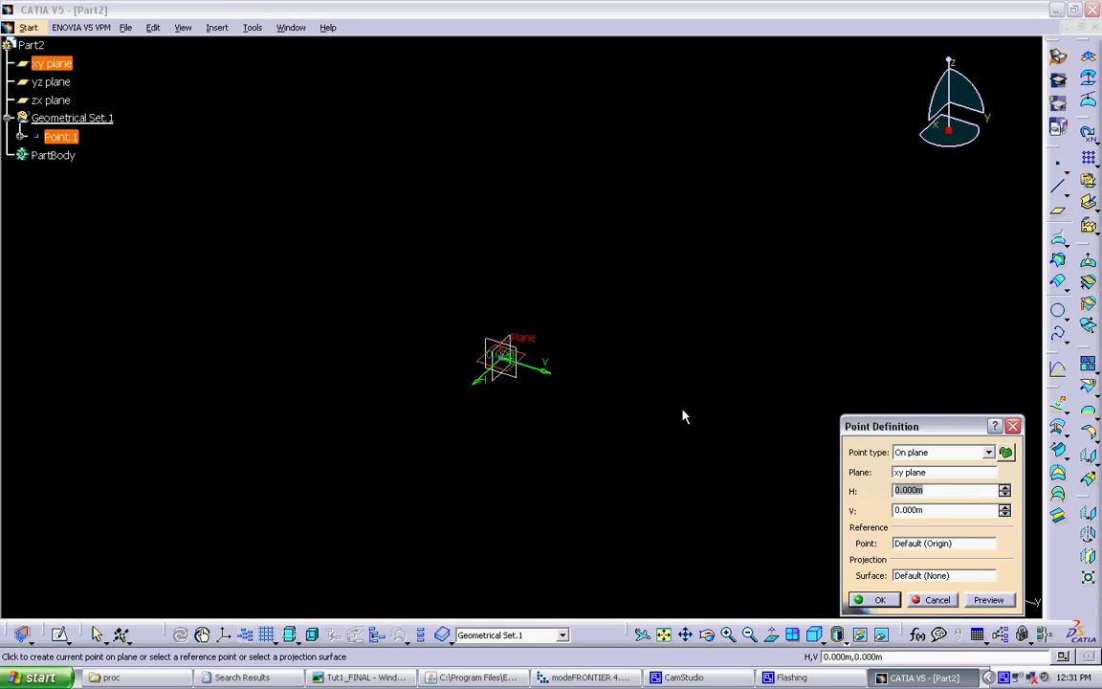
pyautogui.click(1004, 487)
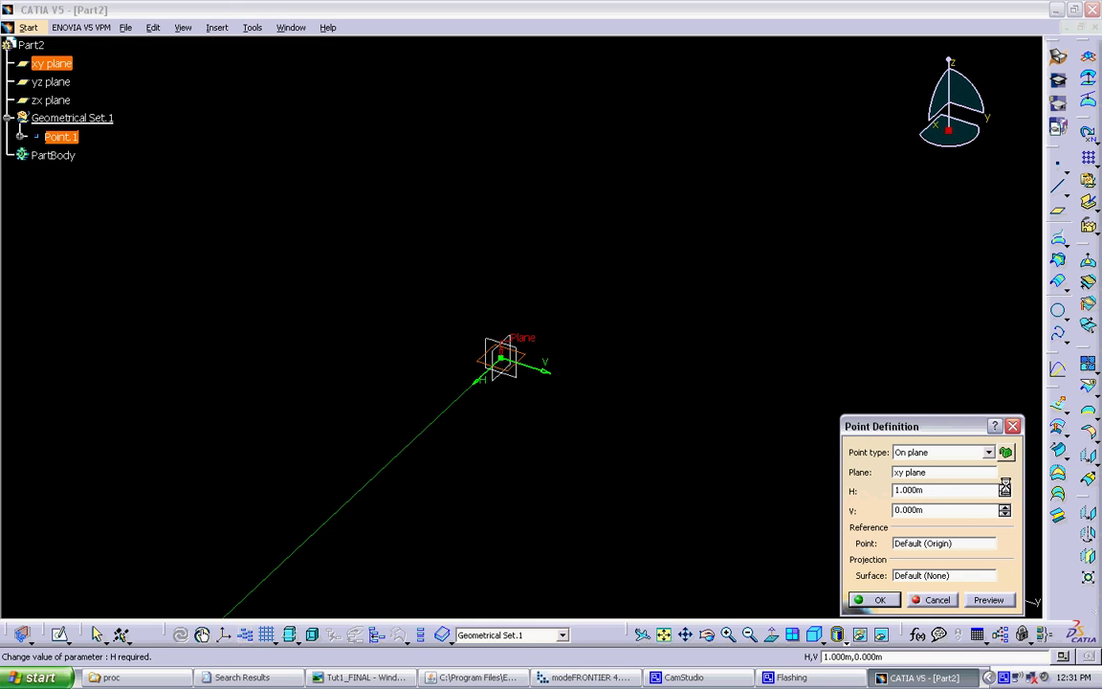
pyautogui.keyDown('ctrl'); pyautogui.moveTo(640, 392); pyautogui.dragTo(708, 485, button='middle'); pyautogui.keyUp('ctrl')
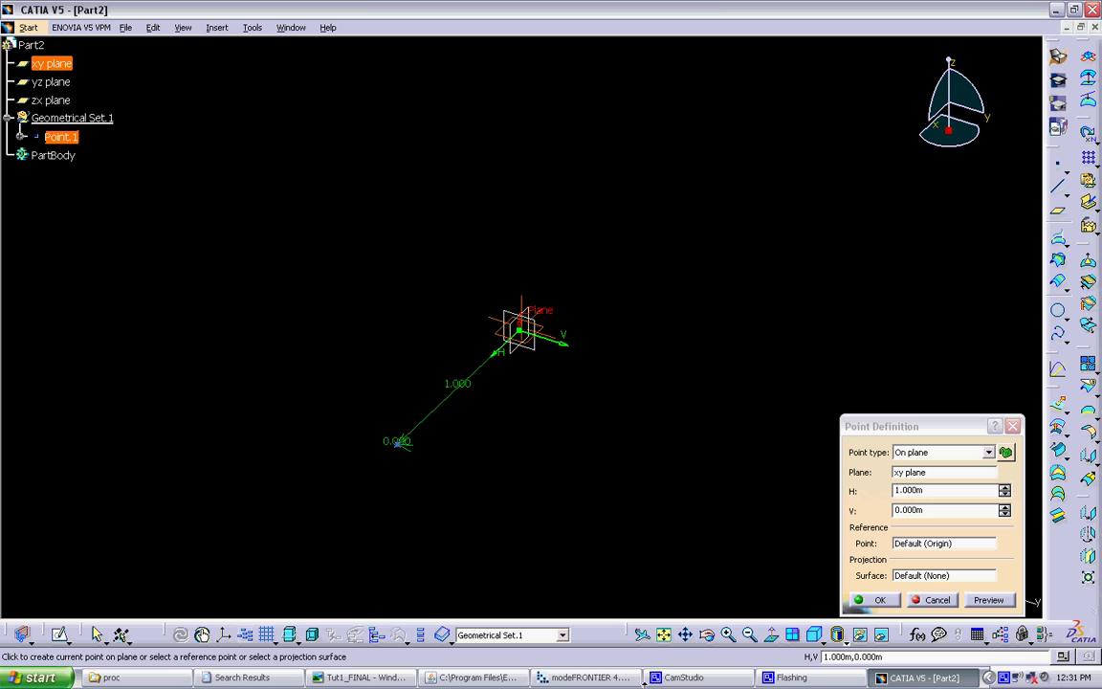
pyautogui.click(1005, 494)
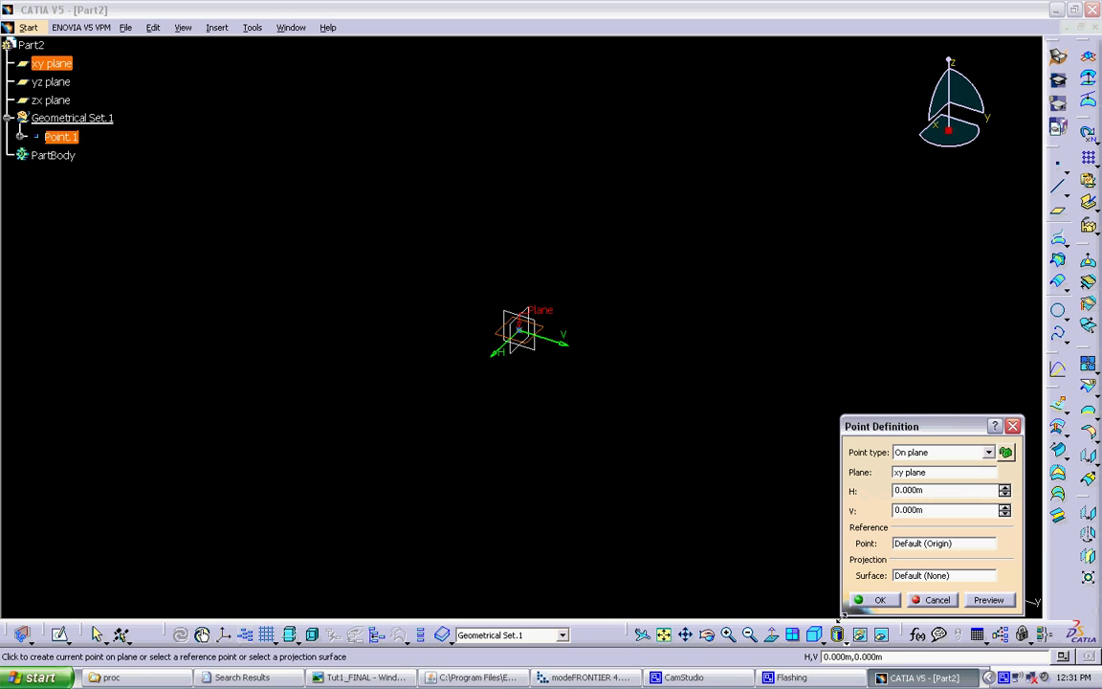
pyautogui.click(867, 601)
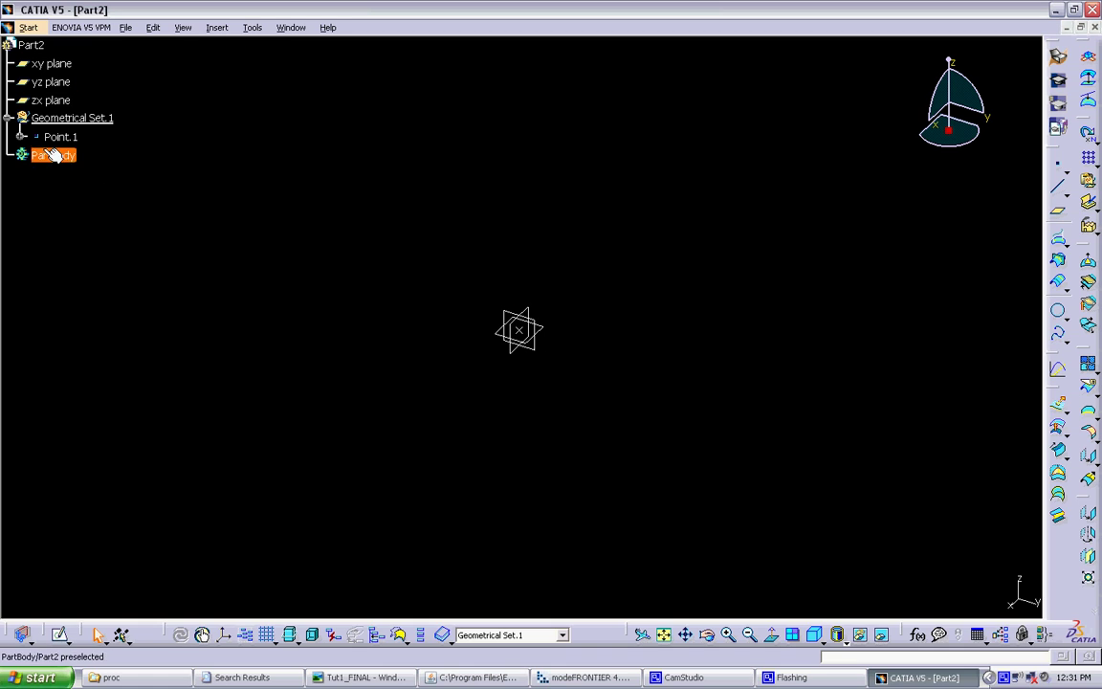
pyautogui.click(21, 138)
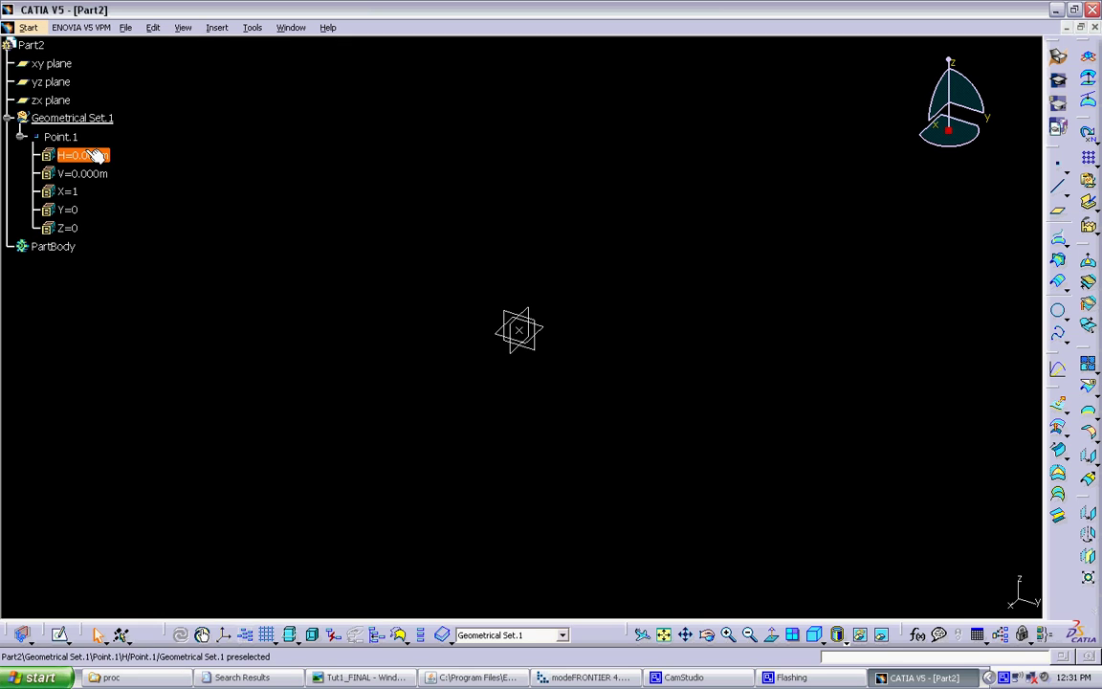
pyautogui.click(21, 137)
# Create Point.2 by coordinates relative to Point.1, with Y set to 1 m
pyautogui.moveTo(365, 267); pyautogui.dragTo(392, 291, button='middle')
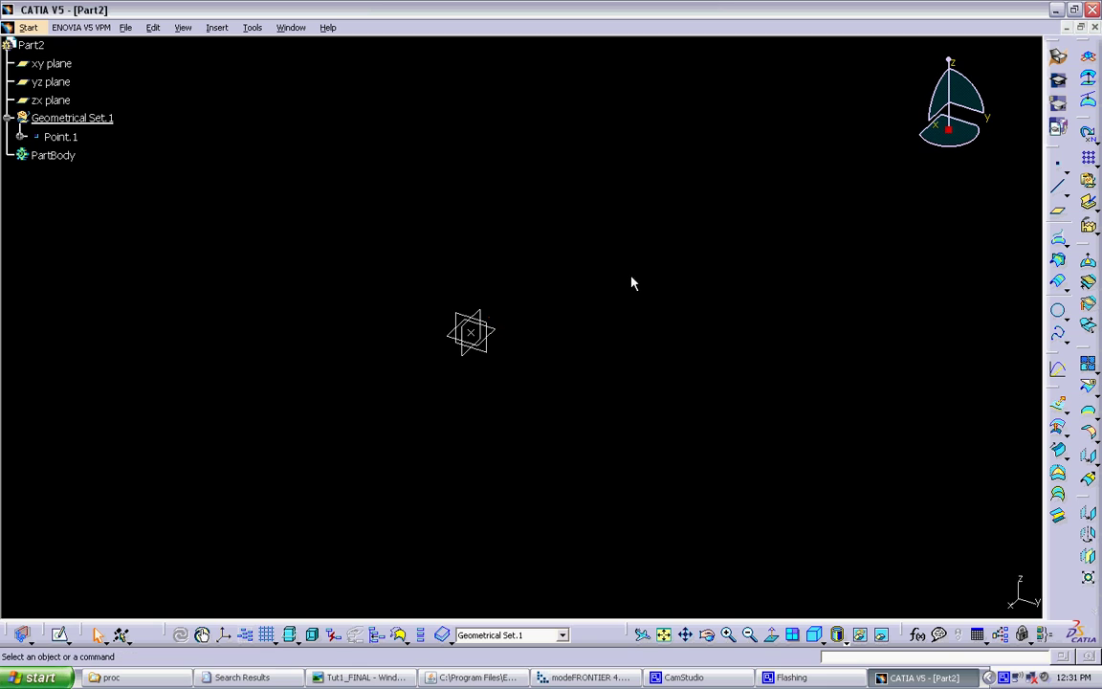
pyautogui.moveTo(631, 283); pyautogui.dragTo(615, 263, button='middle')
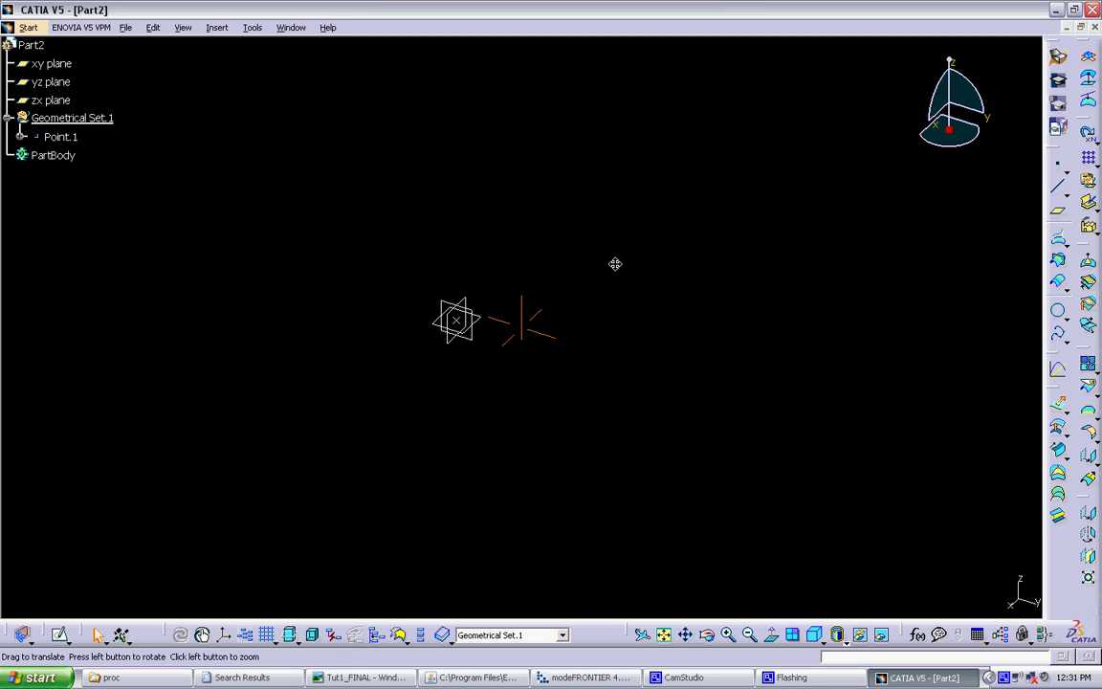
pyautogui.click(1060, 172)
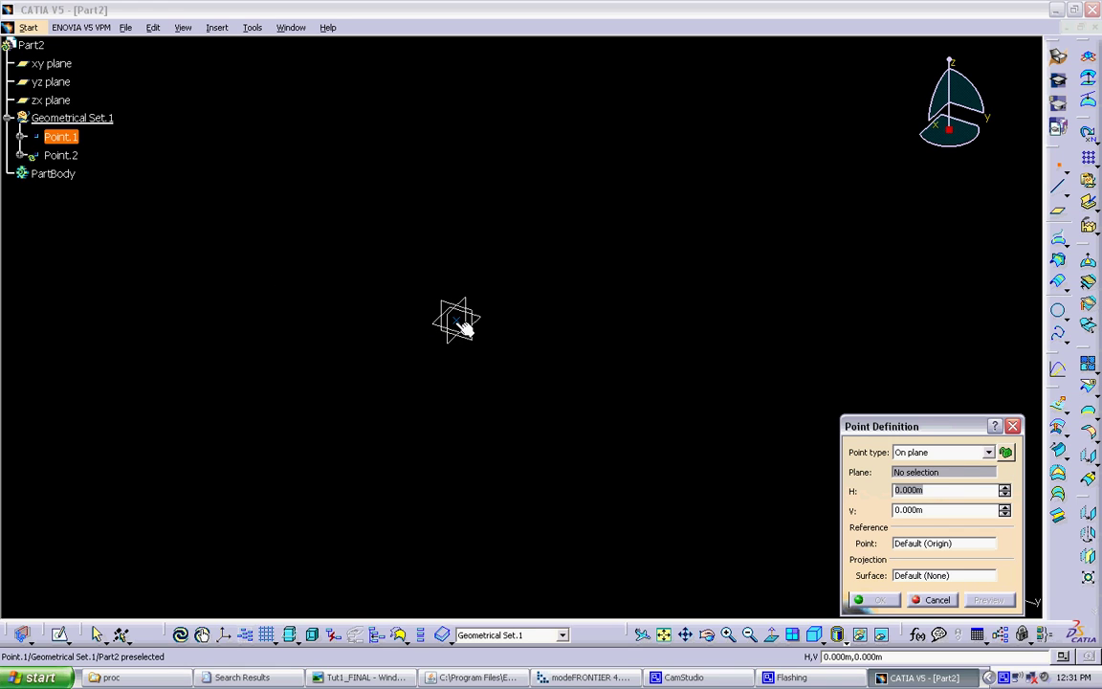
pyautogui.click(987, 453)
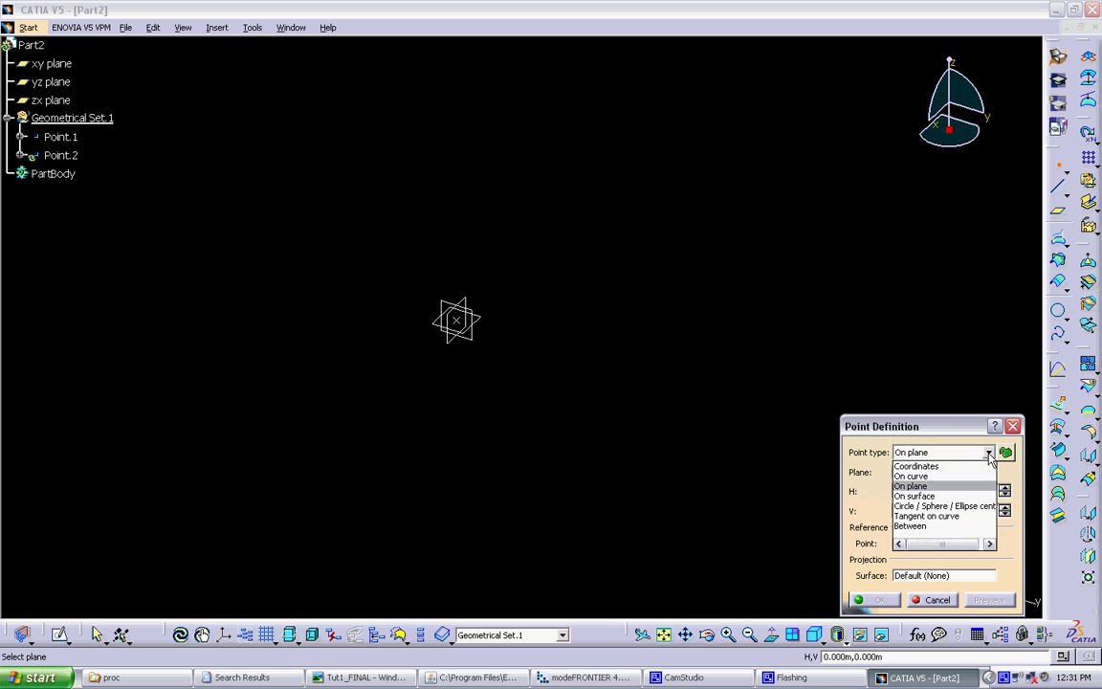
pyautogui.click(914, 467)
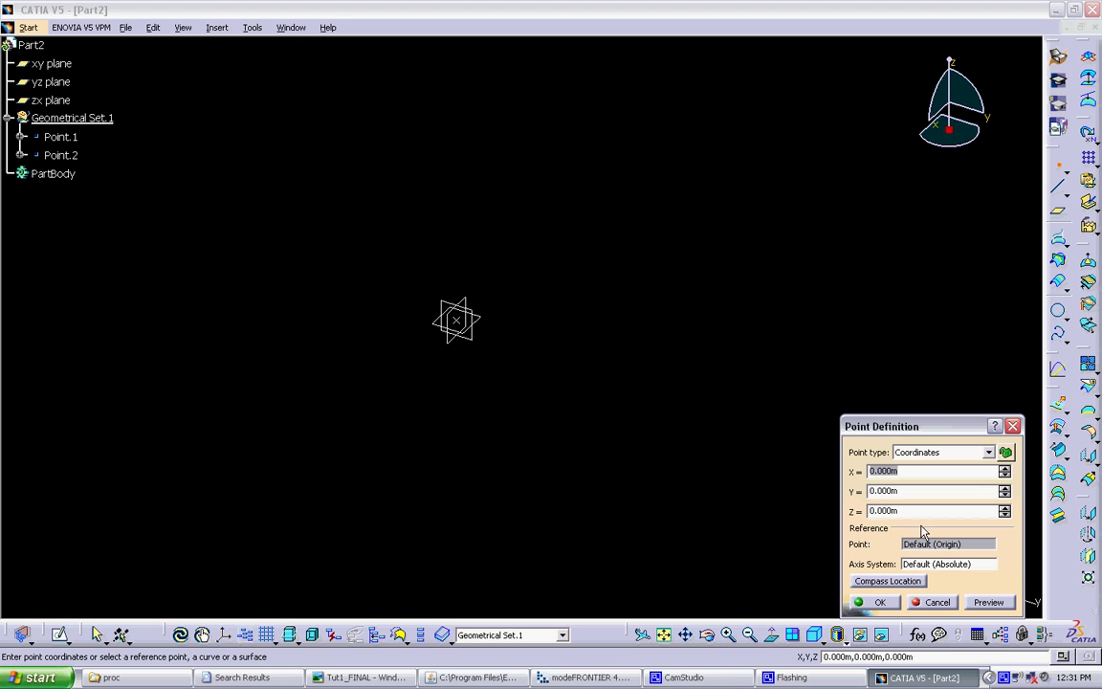
pyautogui.click(458, 317)
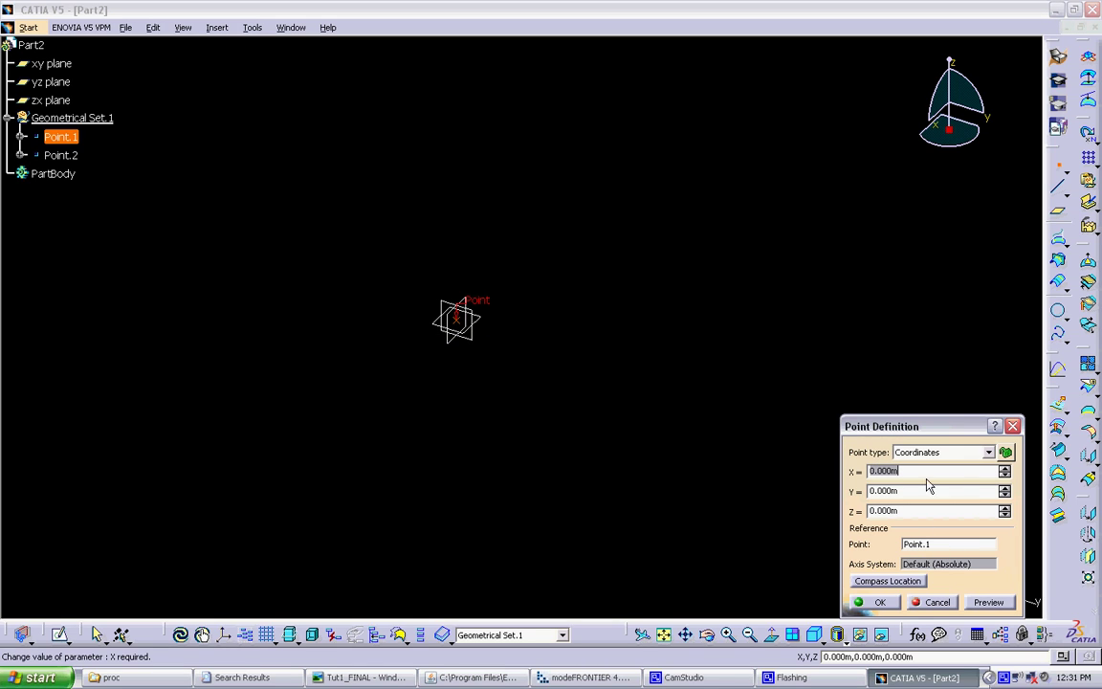
pyautogui.click(1004, 488)
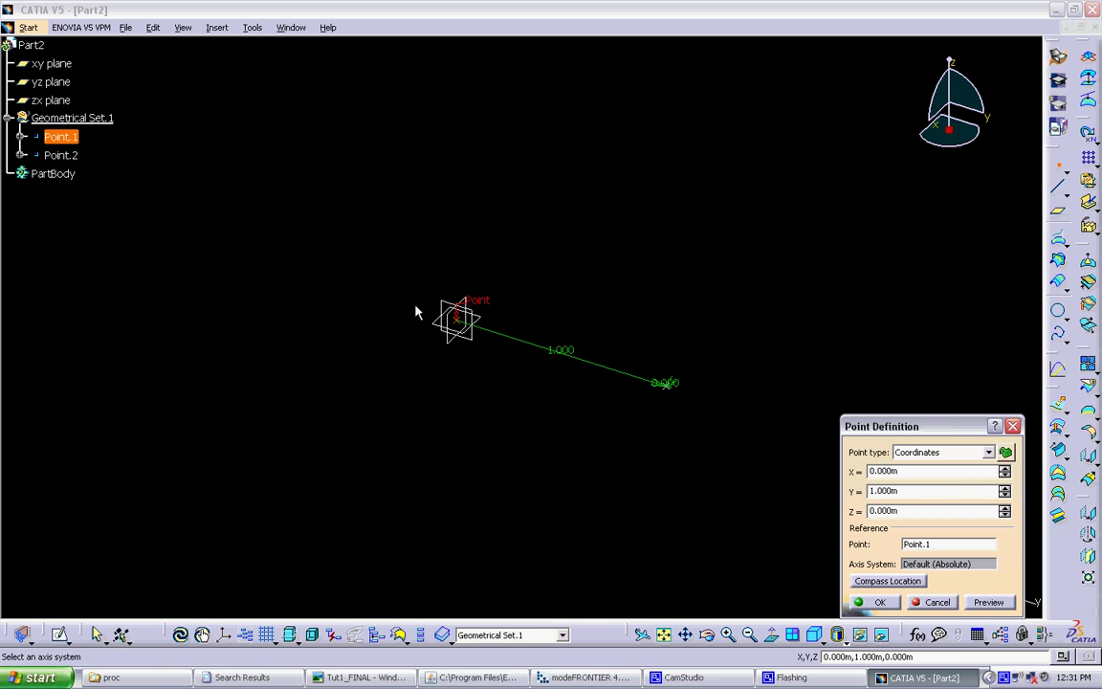
pyautogui.click(875, 602)
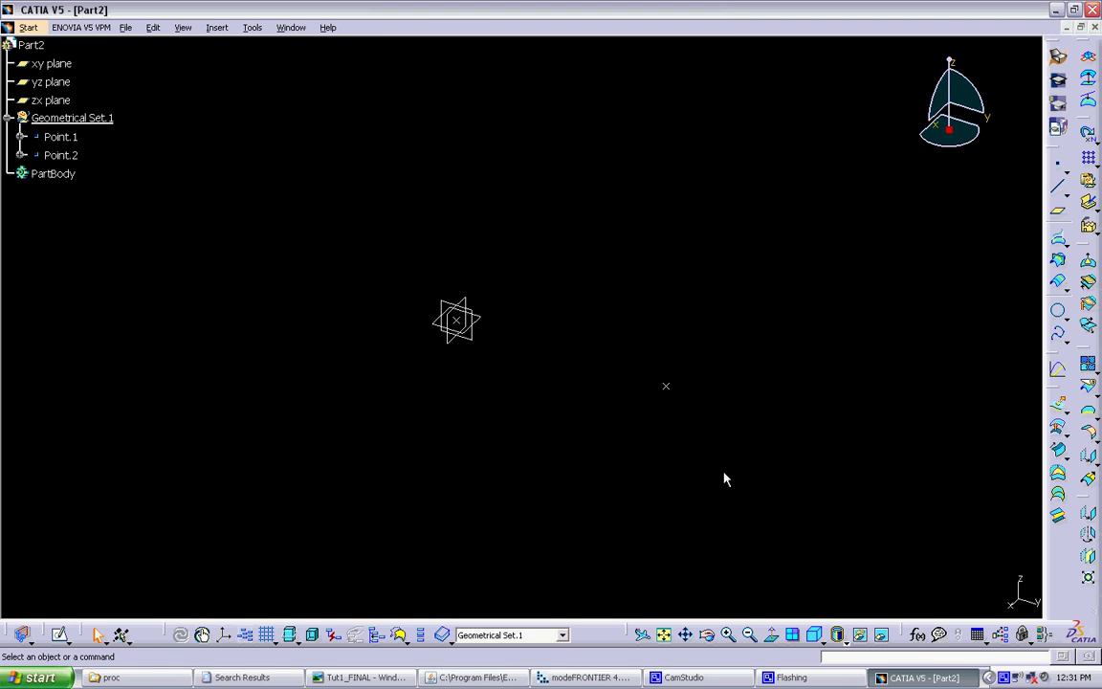
# Expand Point.1 in the tree and change its H to 1 m, then back to 0 m
pyautogui.click(22, 138)
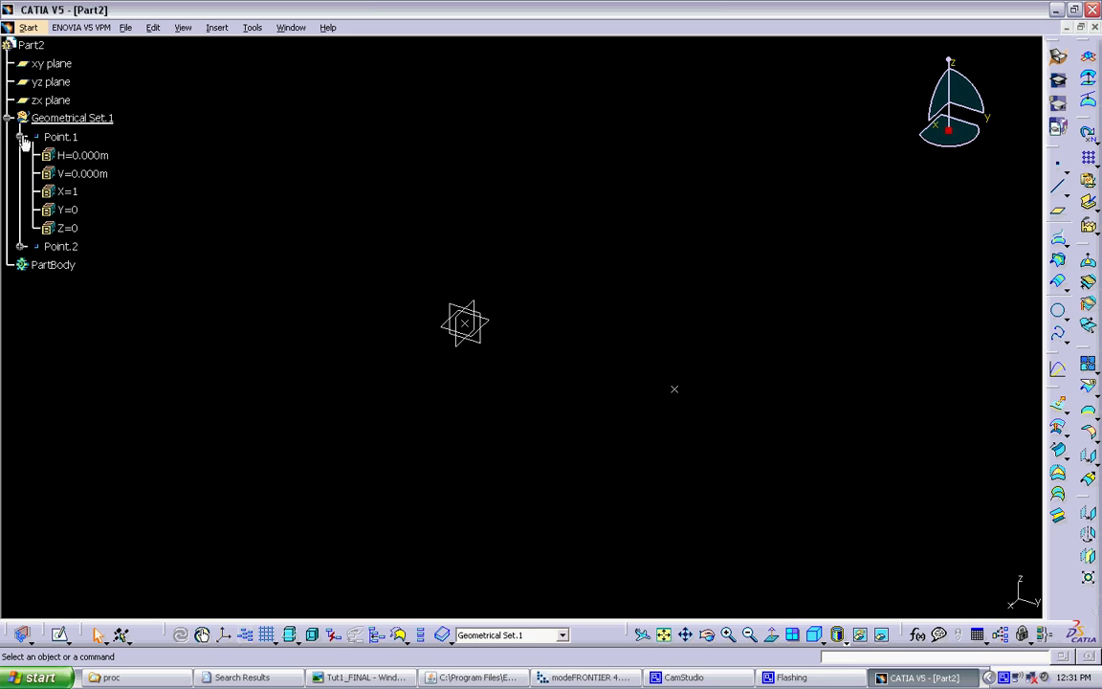
pyautogui.doubleClick(84, 156)
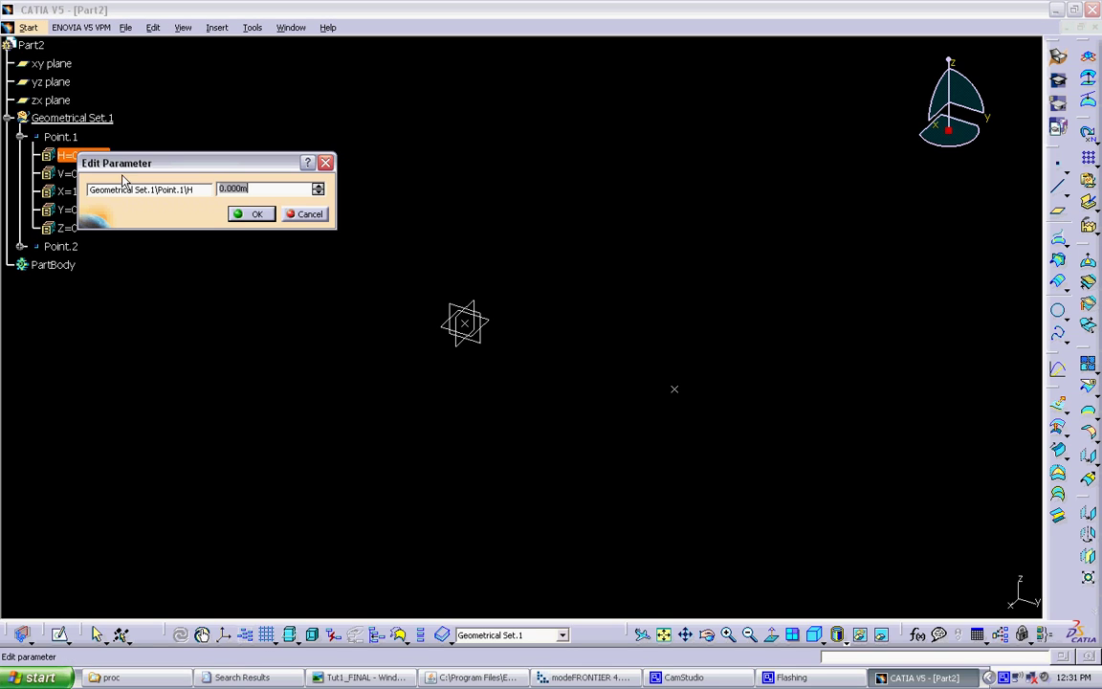
pyautogui.click(317, 186)
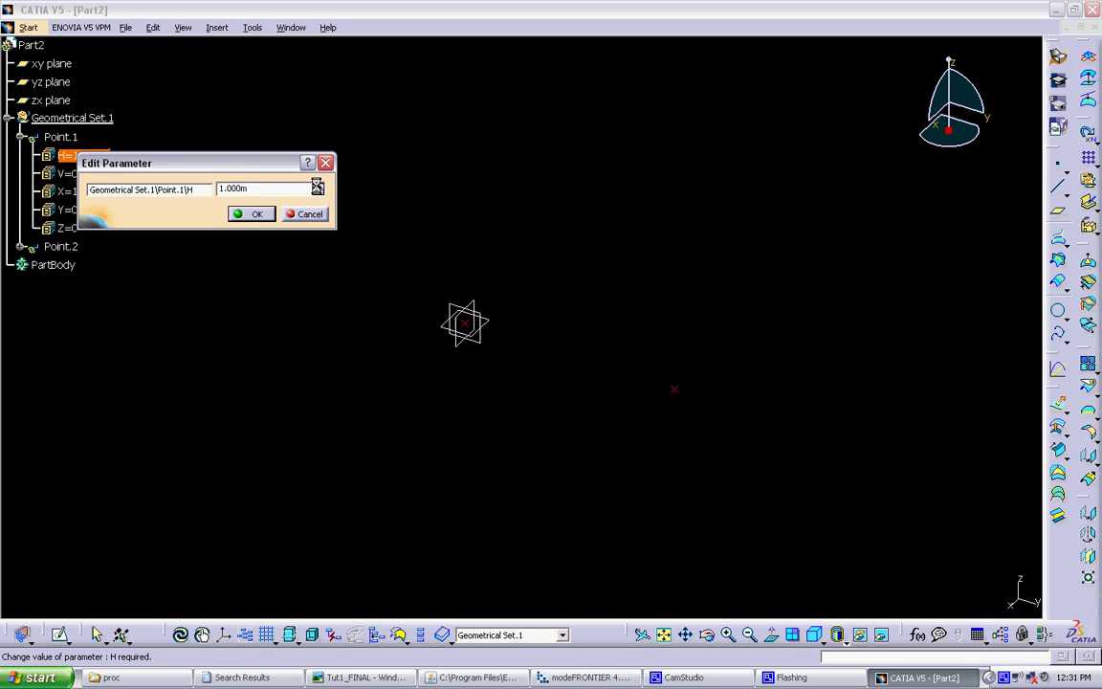
pyautogui.click(247, 214)
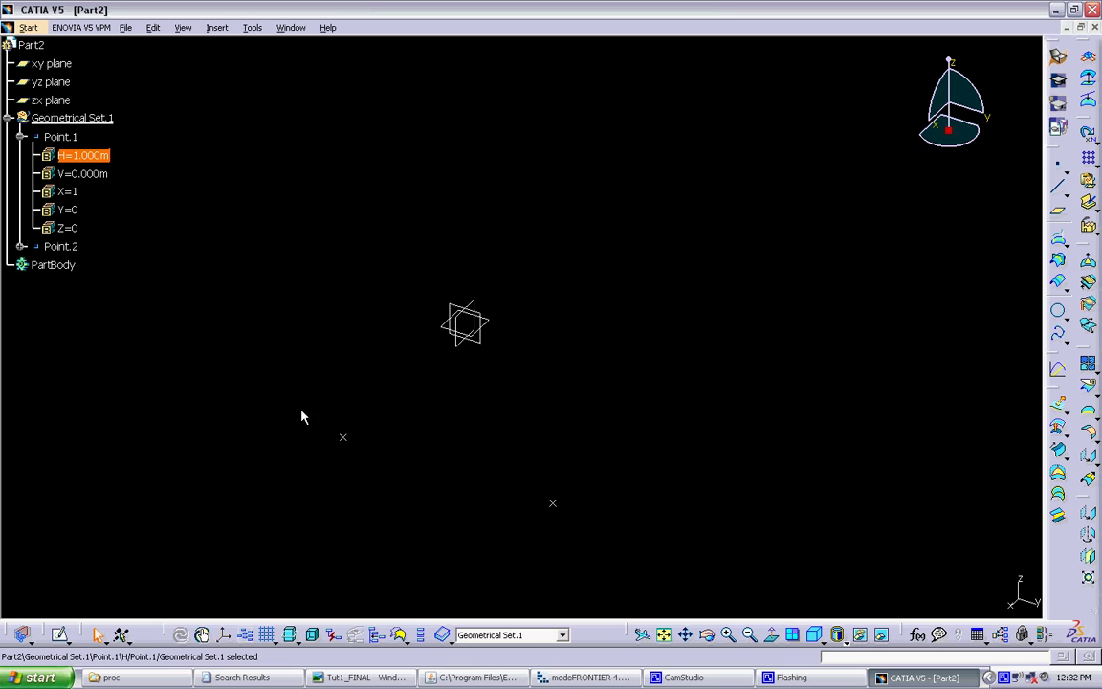
pyautogui.doubleClick(83, 155)
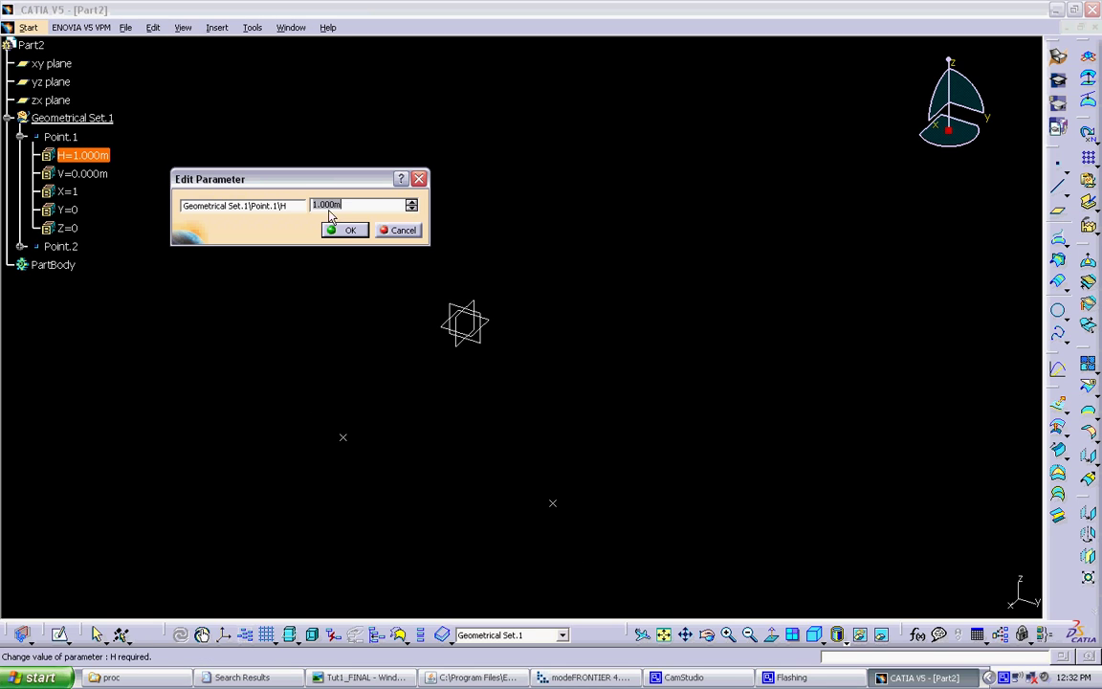
pyautogui.write('0')
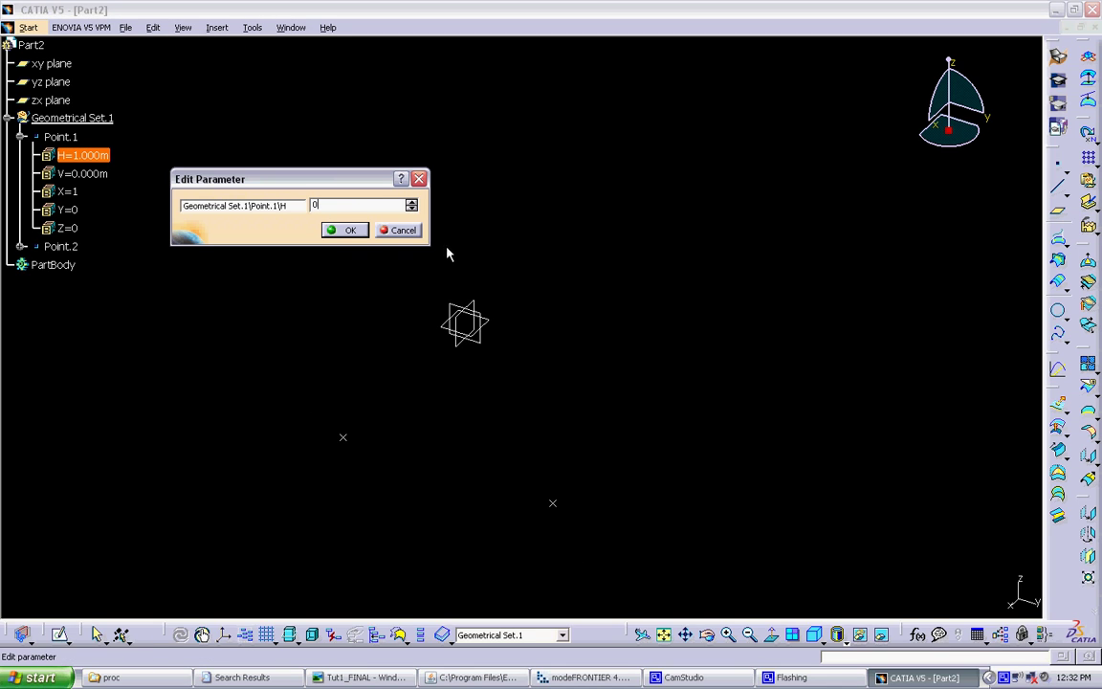
pyautogui.click(345, 229)
pyautogui.moveTo(569, 254)
pyautogui.mouseDown(button='middle')
pyautogui.moveTo(595, 286)
pyautogui.moveTo(605, 265)
pyautogui.mouseUp(button='middle')
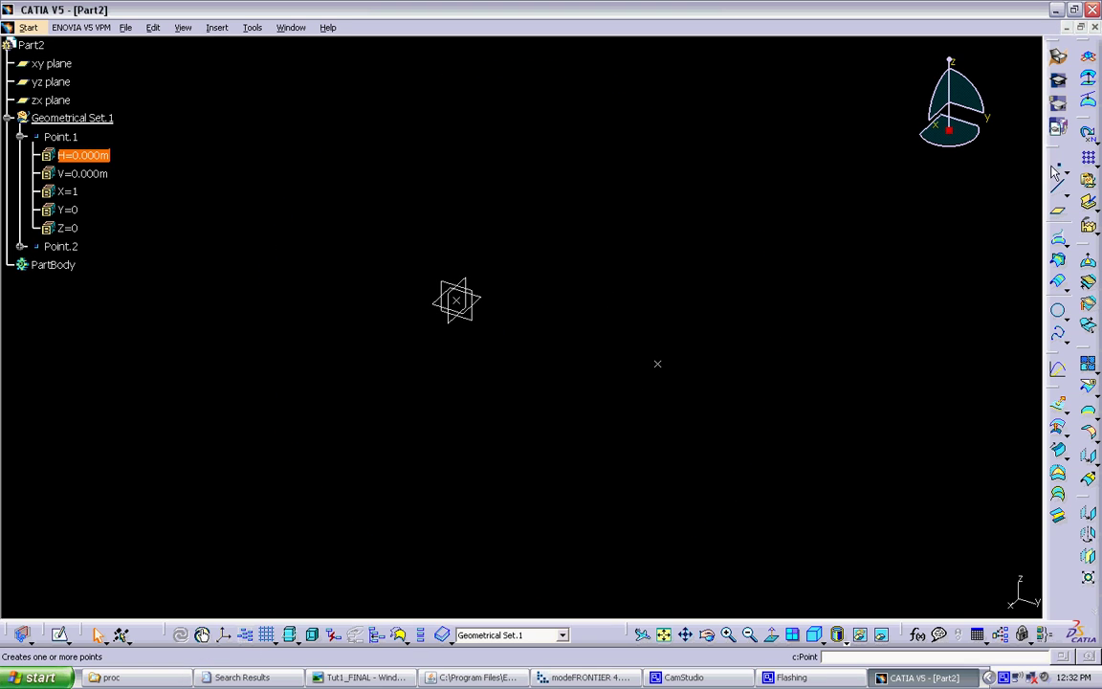
# Create Point.3 at (1,1,0) and Point.4 at (1,0,0) relative to Point.1
pyautogui.click(1060, 169)
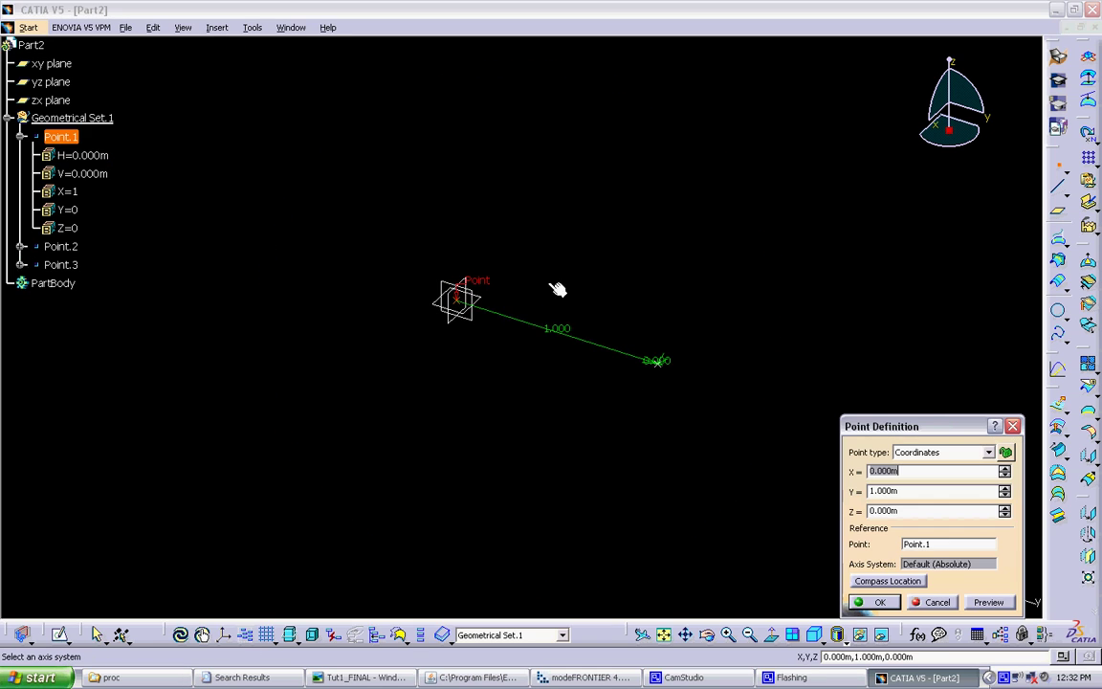
pyautogui.click(935, 602)
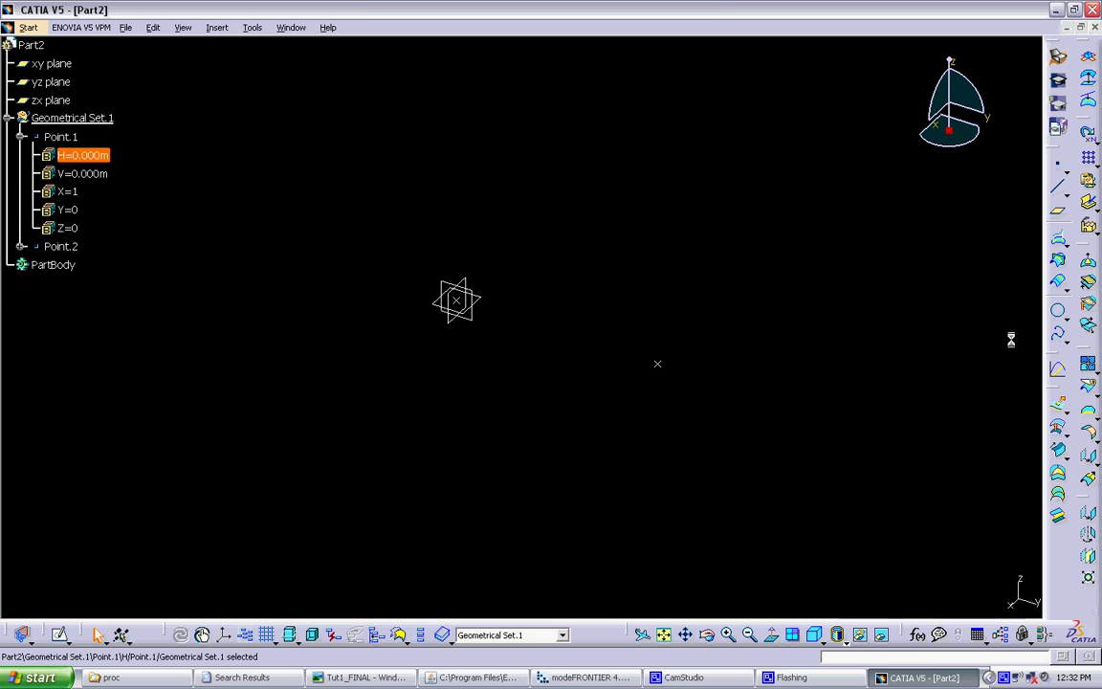
pyautogui.click(1062, 171)
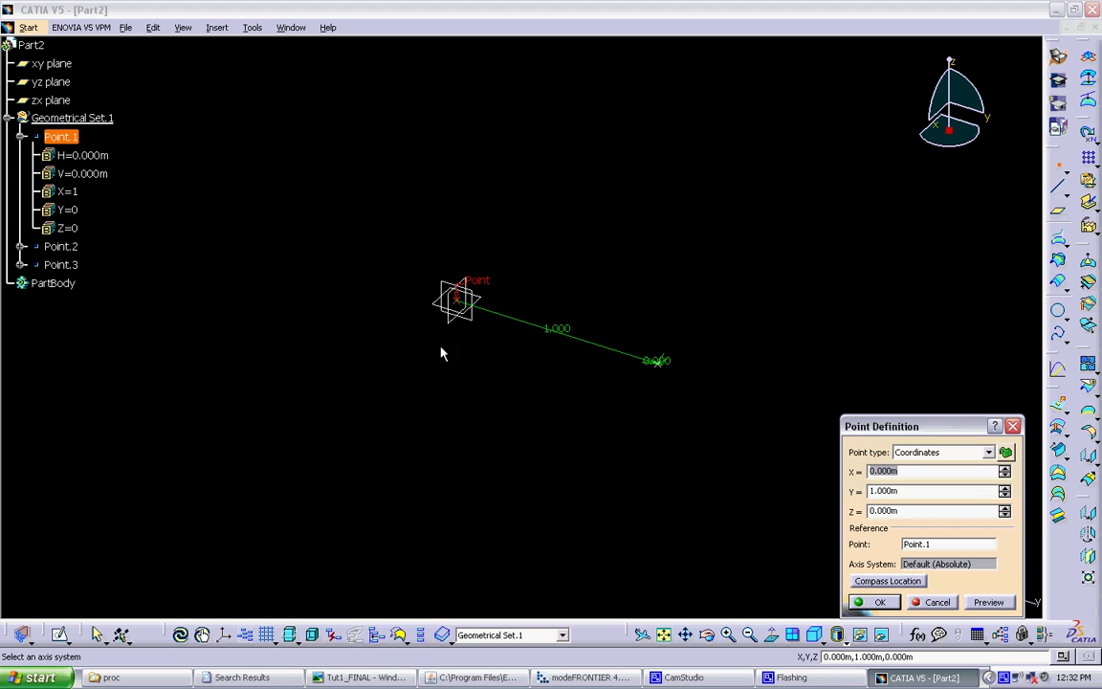
pyautogui.click(1005, 467)
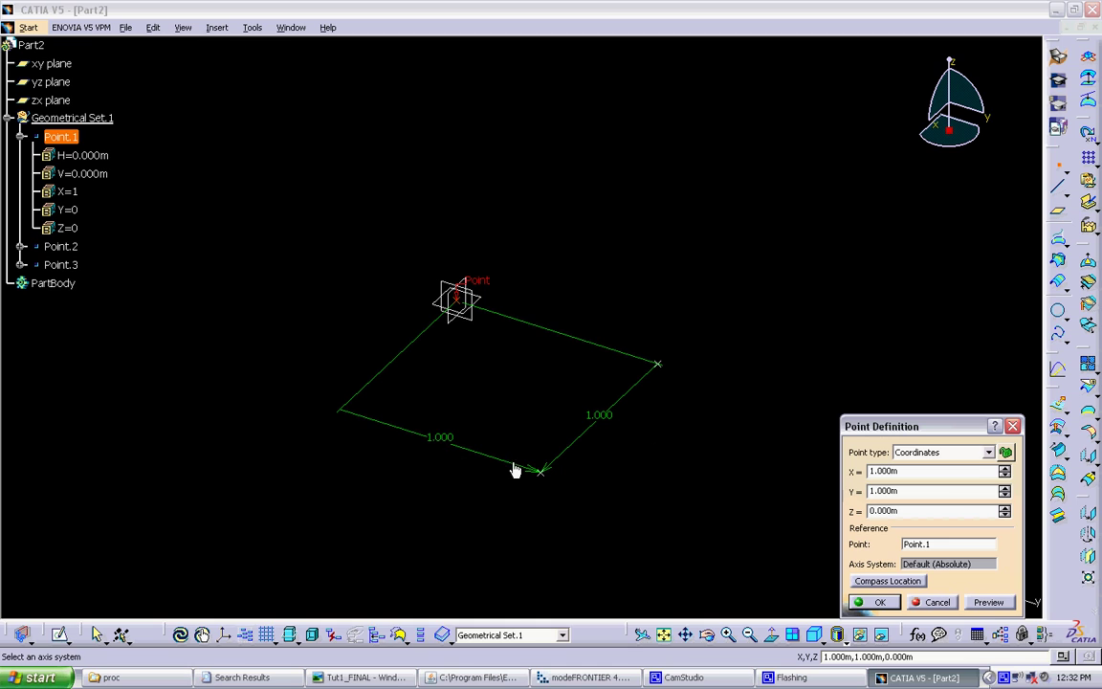
pyautogui.click(873, 602)
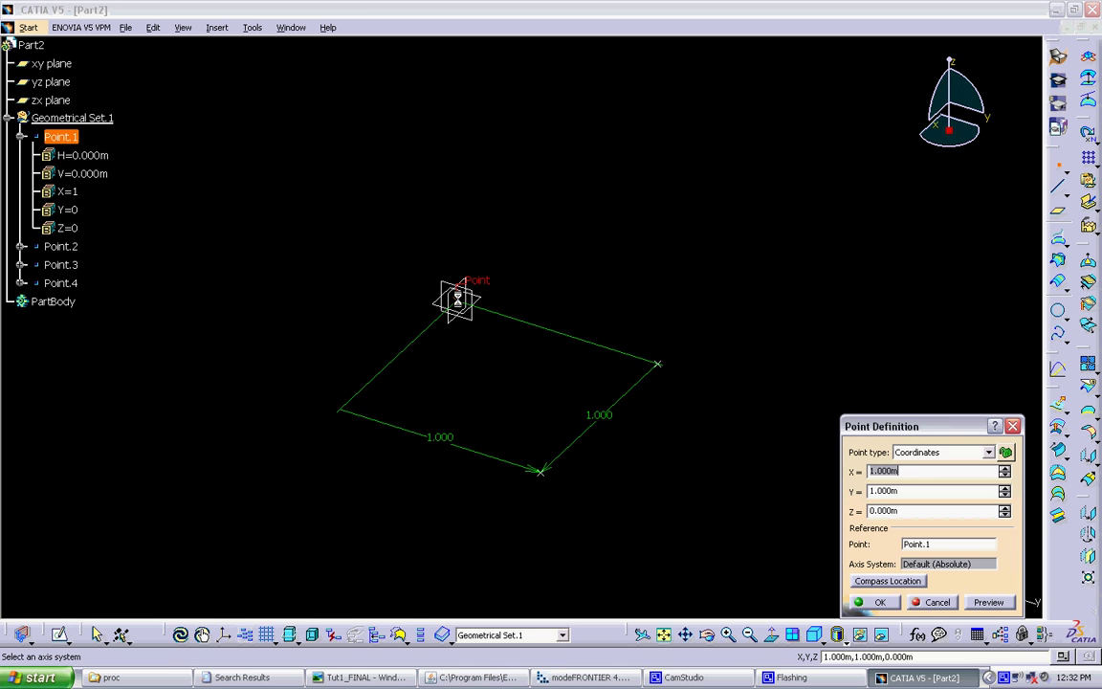
pyautogui.click(1004, 494)
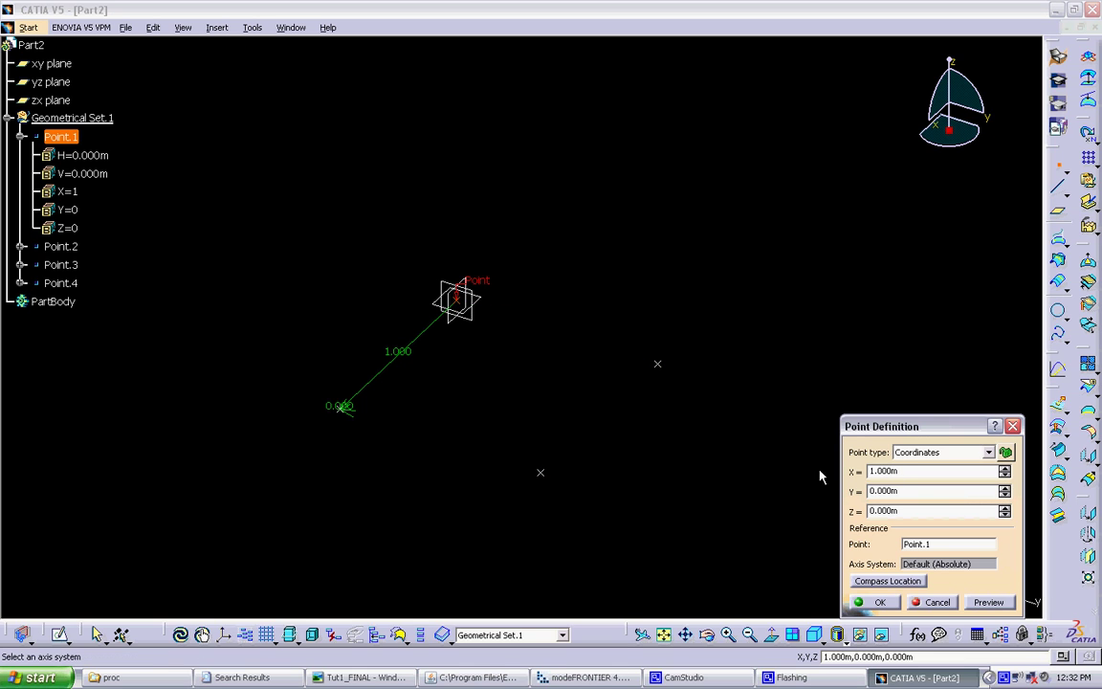
pyautogui.click(878, 602)
# Expand Point.2–Point.4 and set Point.3's Y to 2 m, then restore it to 1 m
pyautogui.click(926, 602)
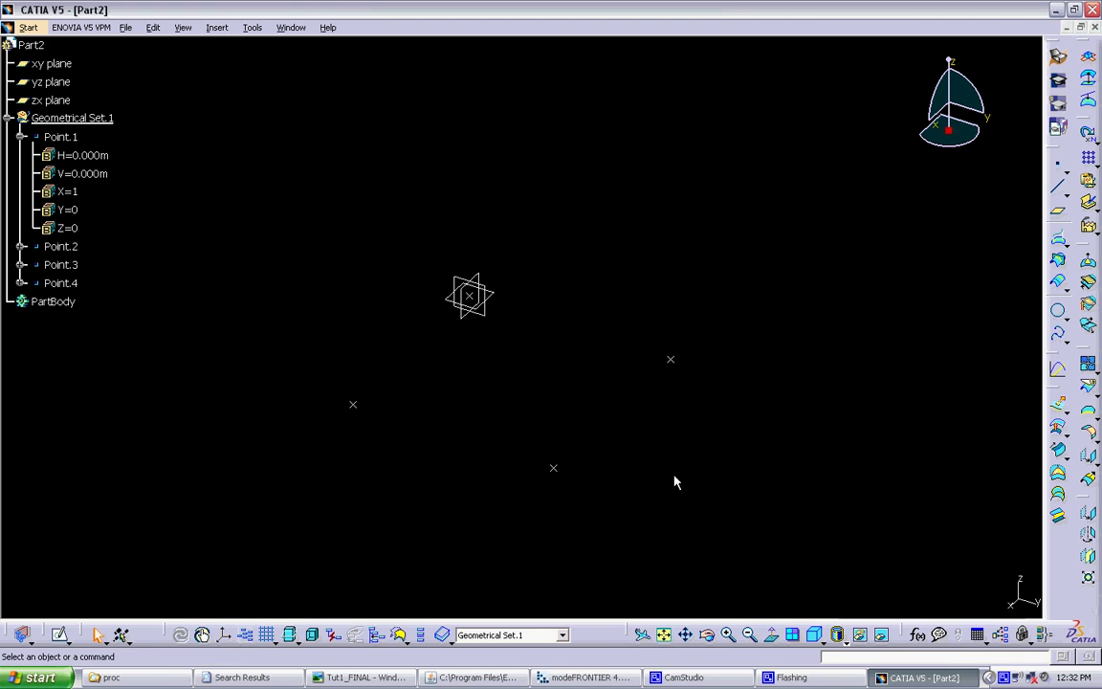
pyautogui.moveTo(675, 480); pyautogui.dragTo(701, 462, button='middle')
pyautogui.click(21, 246)
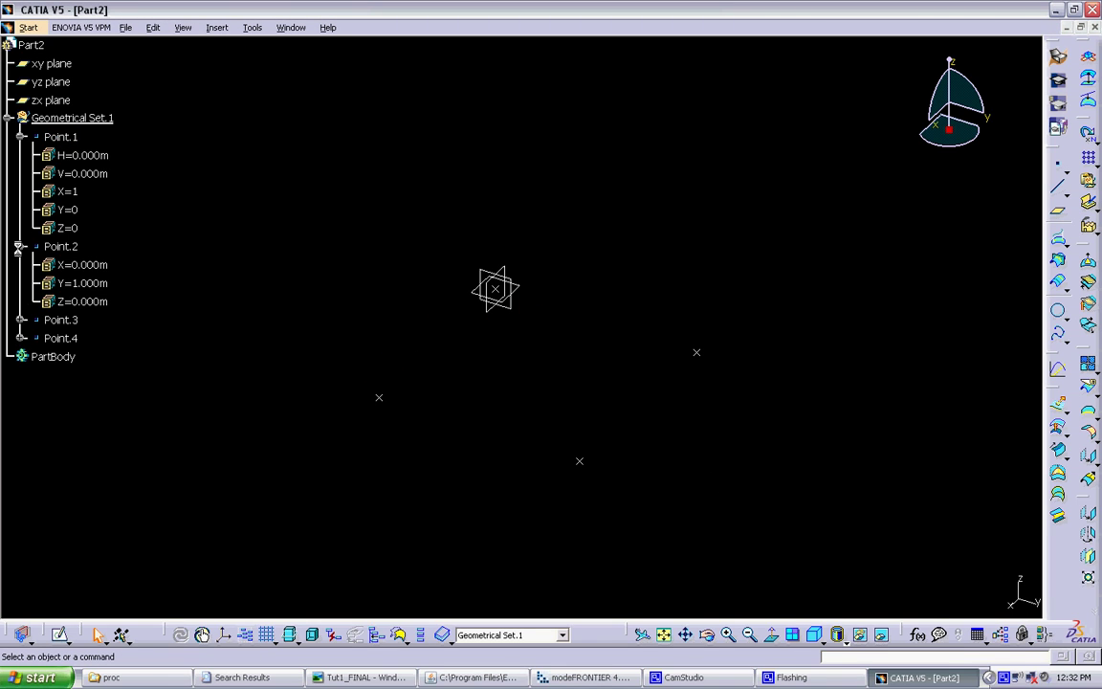
pyautogui.click(20, 320)
pyautogui.click(20, 393)
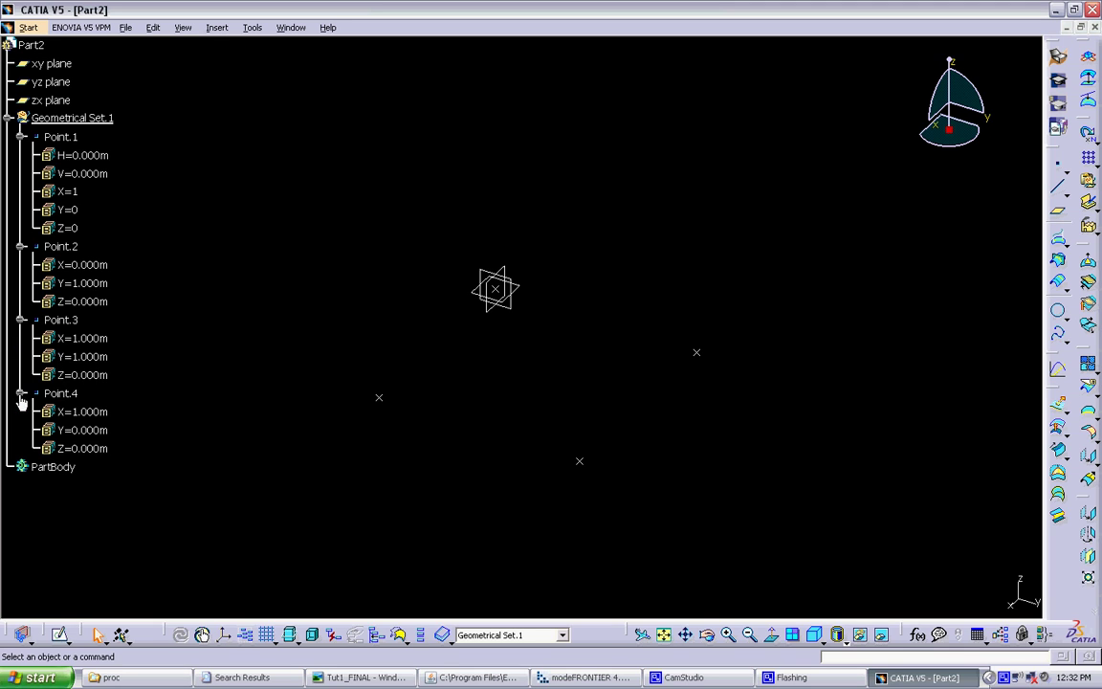
pyautogui.doubleClick(82, 357)
pyautogui.write('2')
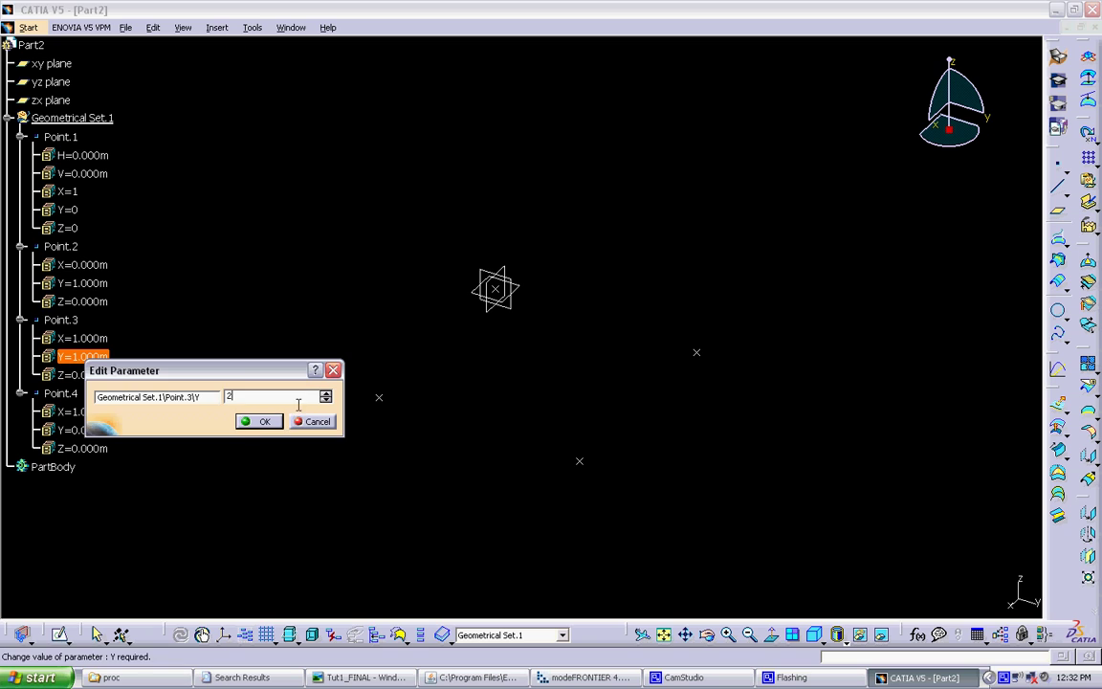
pyautogui.click(259, 421)
pyautogui.doubleClick(108, 360)
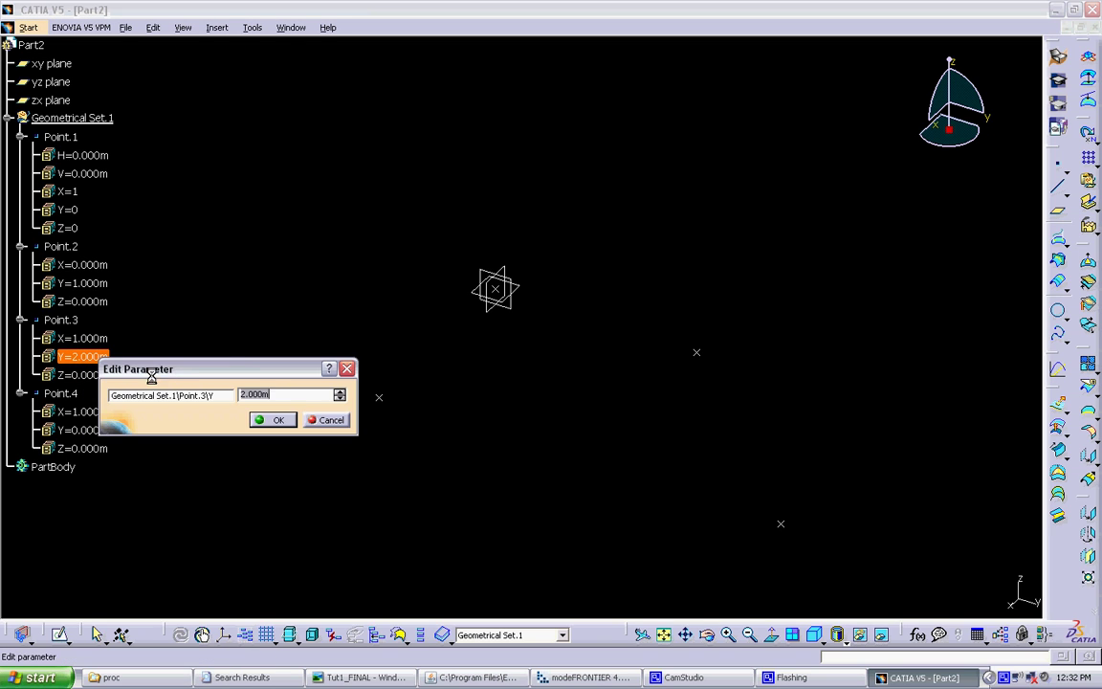
pyautogui.write('1')
pyautogui.click(278, 419)
# Collapse the expanded point entries in the specification tree
pyautogui.moveTo(326, 372); pyautogui.dragTo(325, 350, button='middle')
pyautogui.click(19, 330)
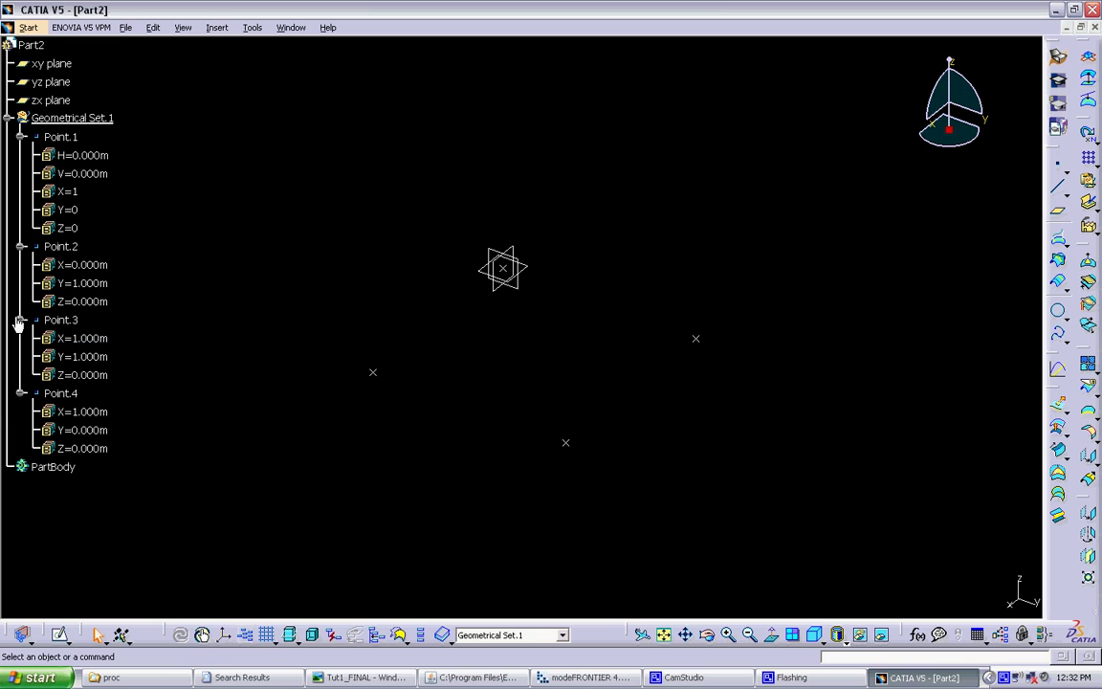
pyautogui.click(20, 321)
pyautogui.click(21, 339)
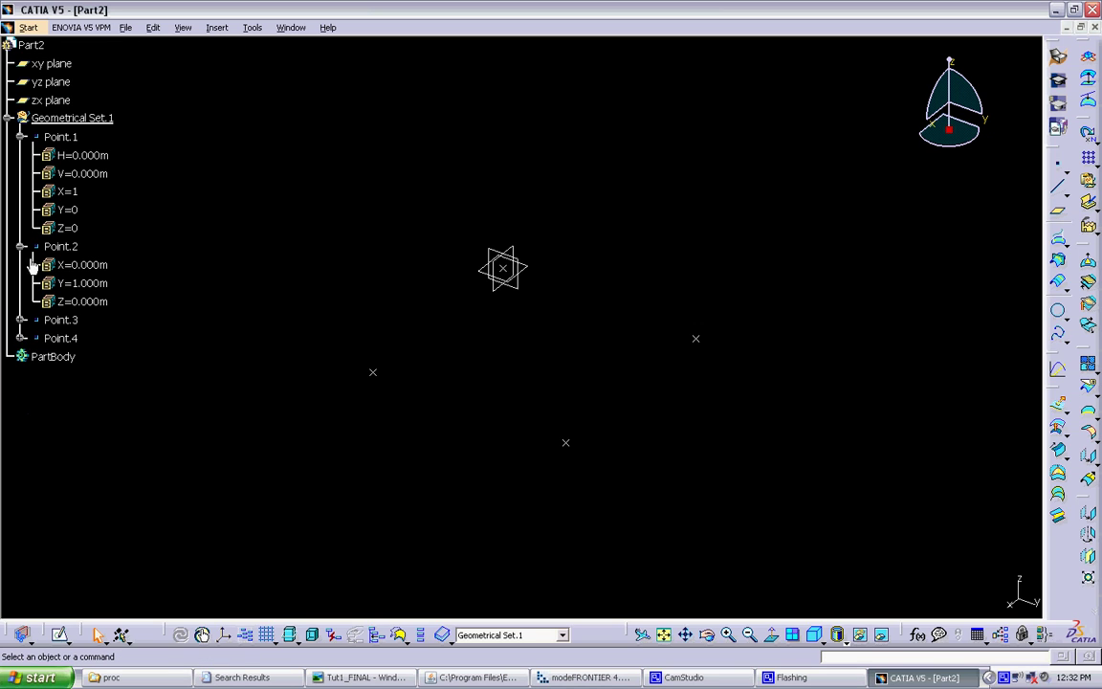
pyautogui.click(20, 247)
# Create a Point-Point line from Point.1 to Point.2
pyautogui.click(20, 137)
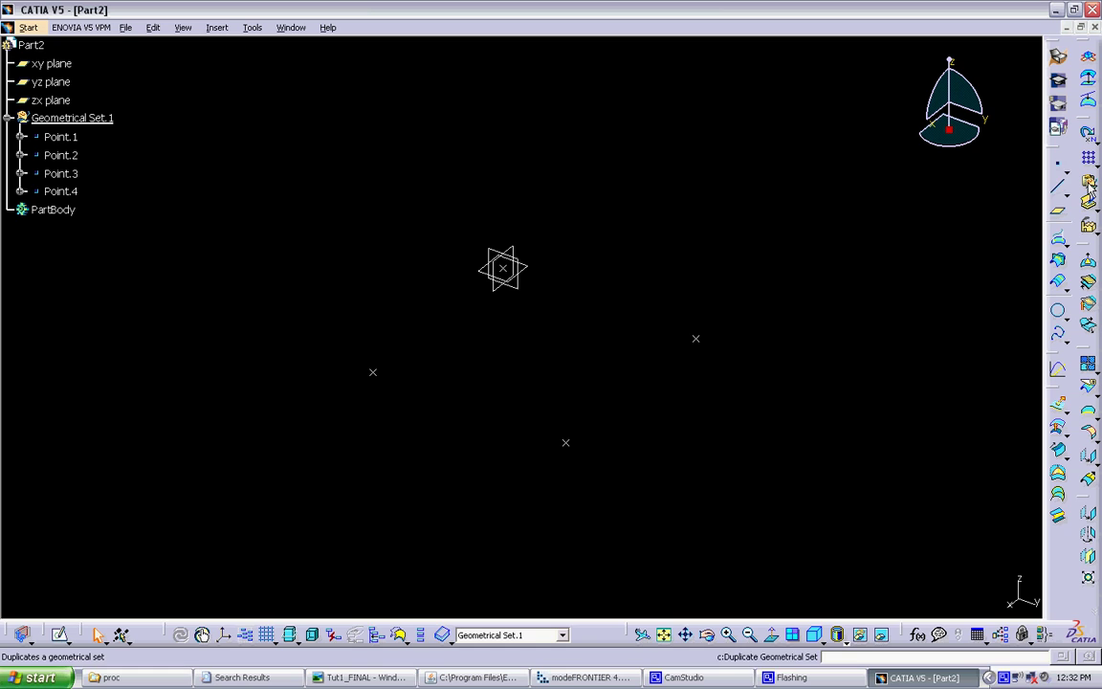
pyautogui.click(1060, 195)
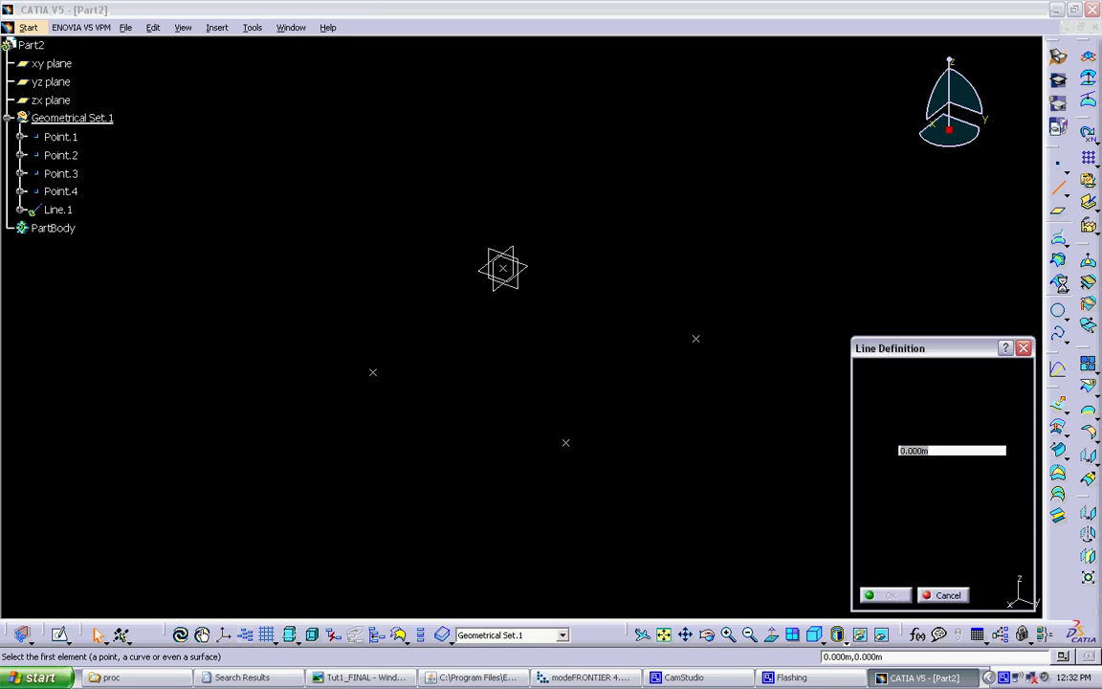
pyautogui.click(1000, 375)
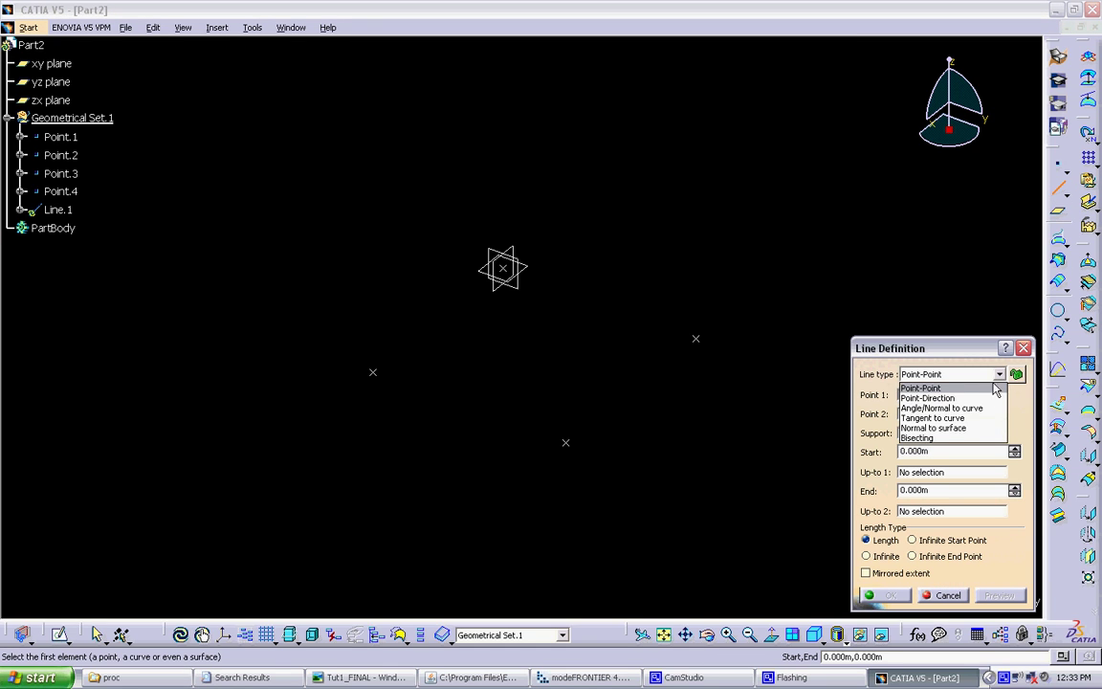
pyautogui.click(936, 389)
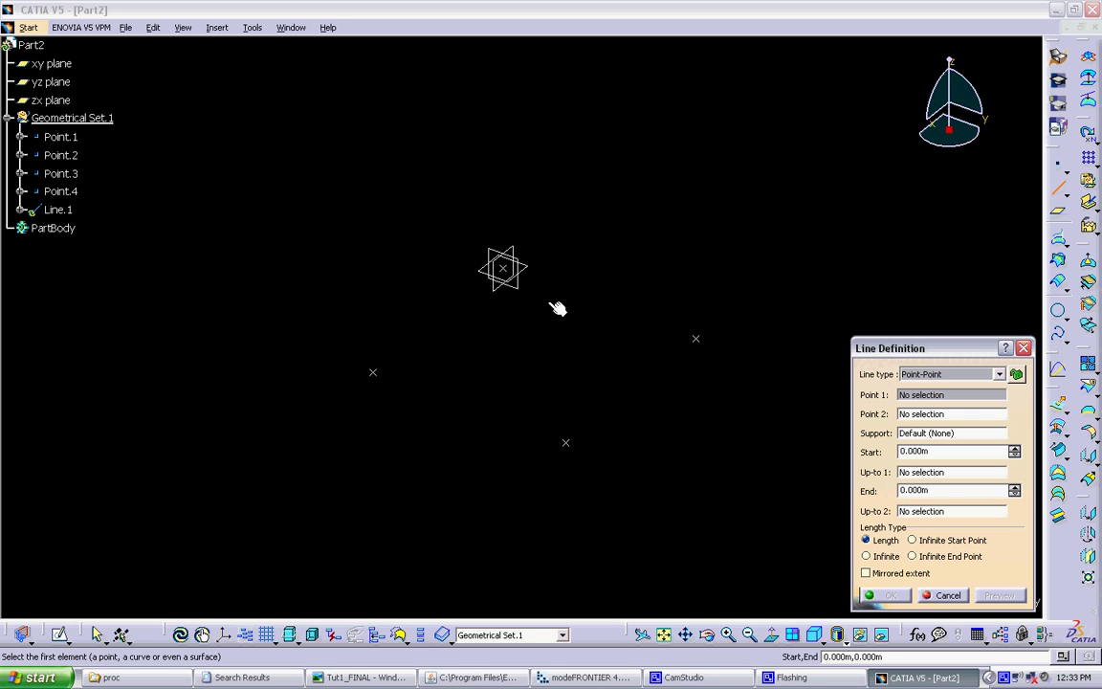
pyautogui.click(505, 268)
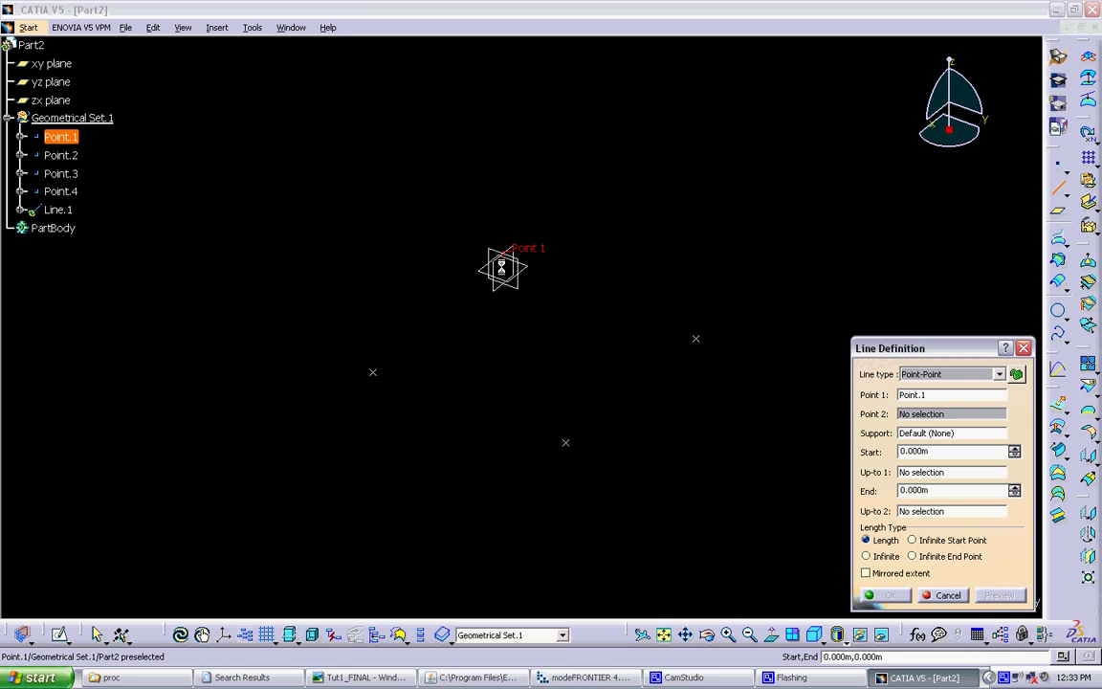
pyautogui.click(695, 339)
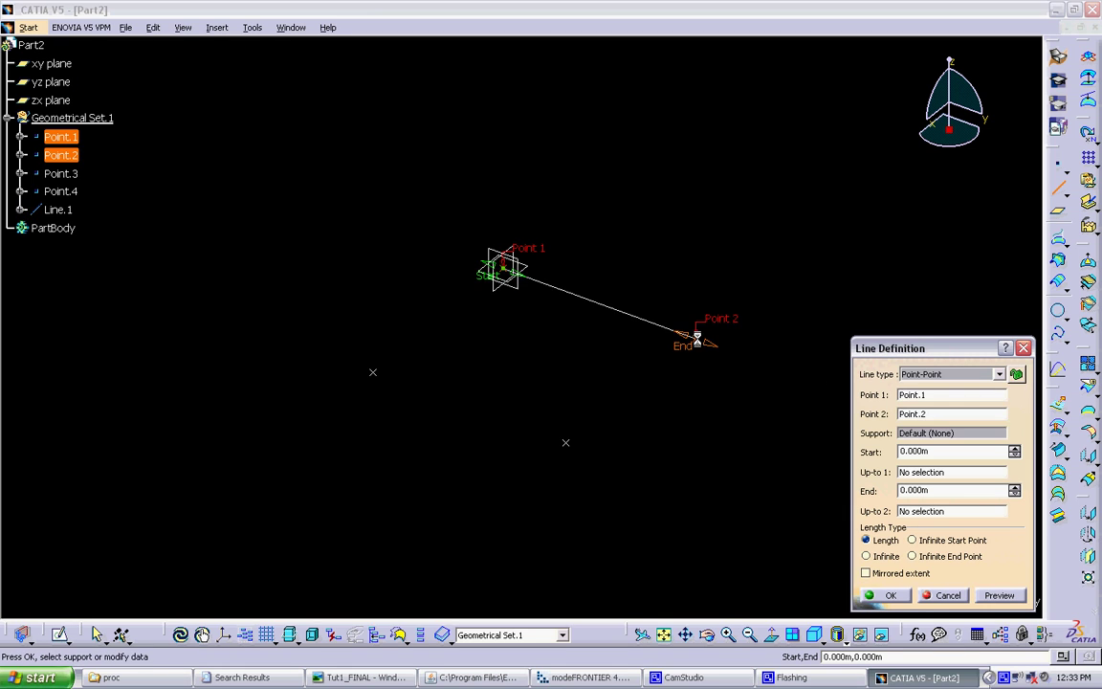
pyautogui.click(891, 595)
# Move Point.2's Y to 2 m to test the line, then return it to 1 m
pyautogui.moveTo(783, 354); pyautogui.dragTo(755, 356, button='middle')
pyautogui.doubleClick(696, 340)
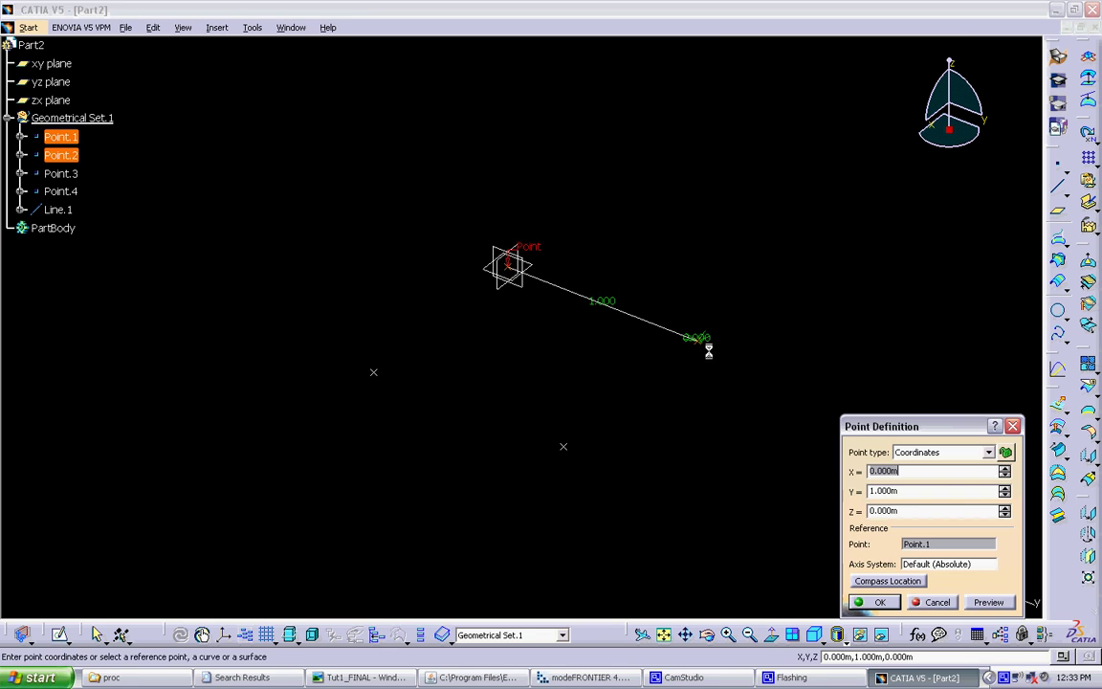
pyautogui.click(1004, 490)
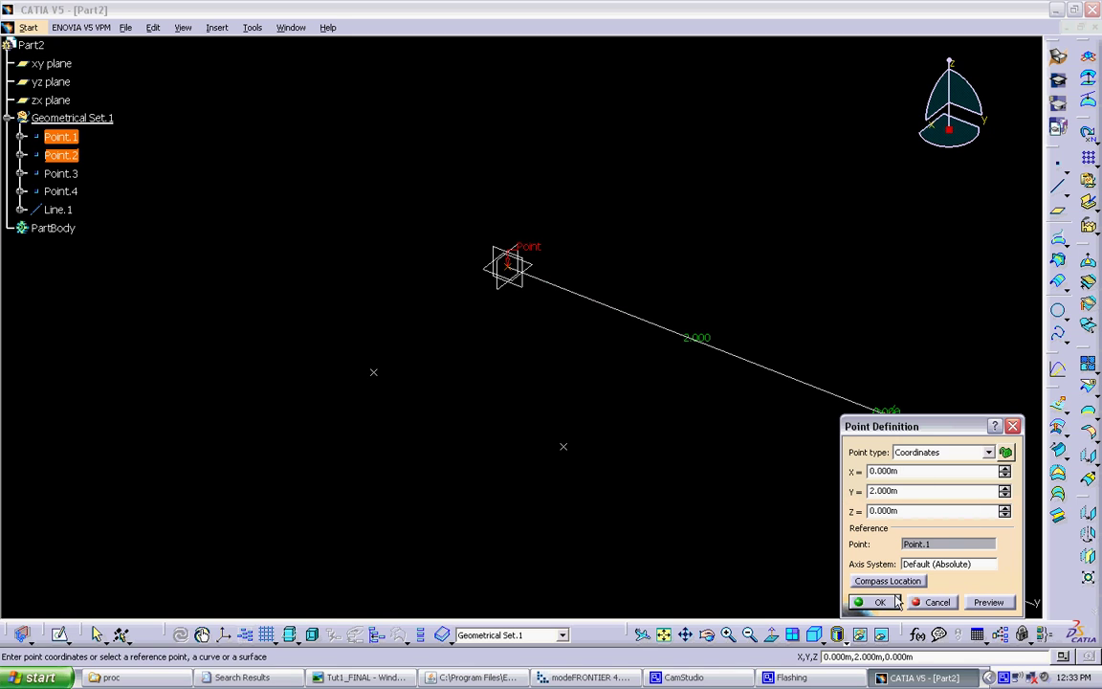
pyautogui.press('Return')
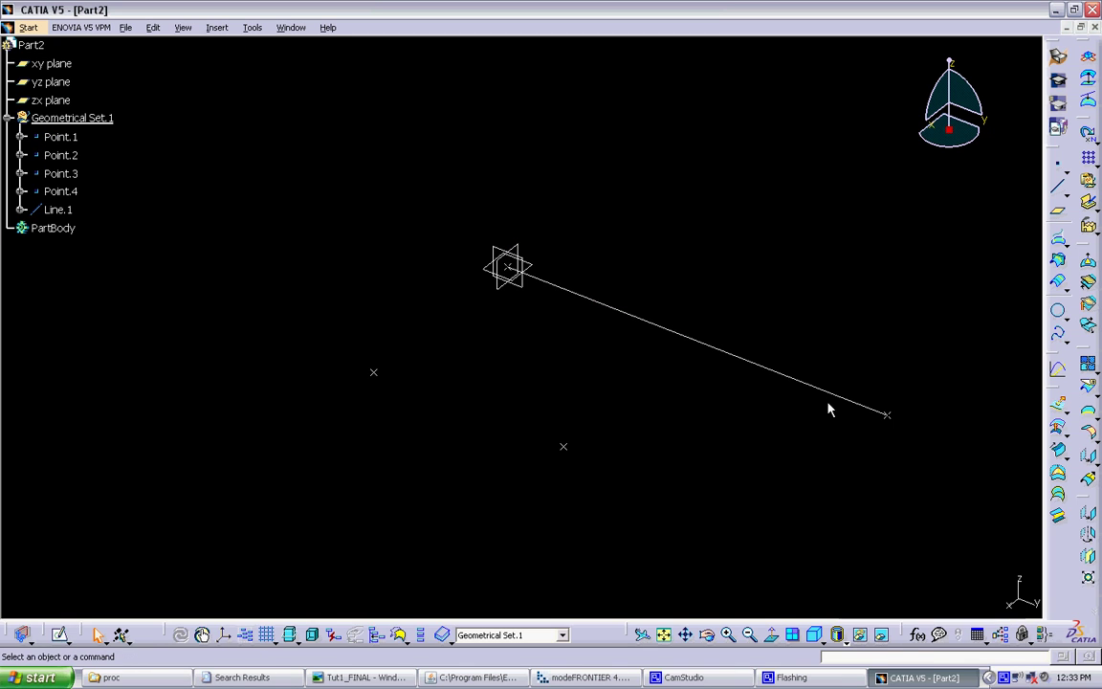
pyautogui.doubleClick(887, 413)
pyautogui.click(1004, 496)
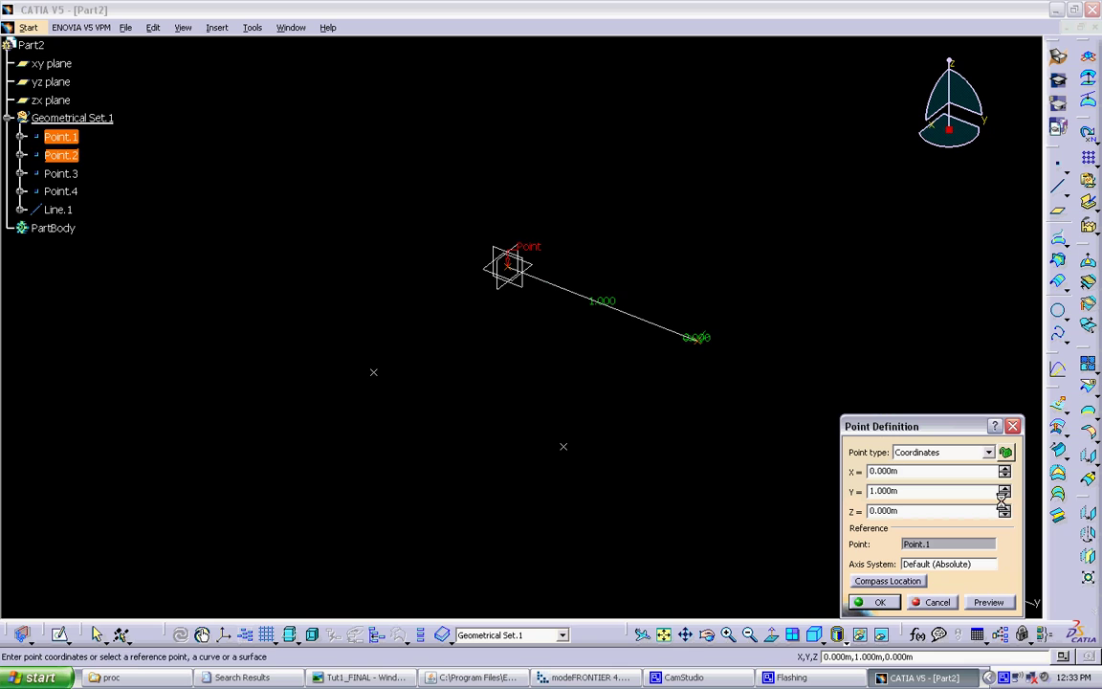
pyautogui.click(878, 602)
# Add lines Point.2–Point.3, Point.3–Point.4 and Point.4–Point.1, discarding the extra pending line
pyautogui.click(1057, 187)
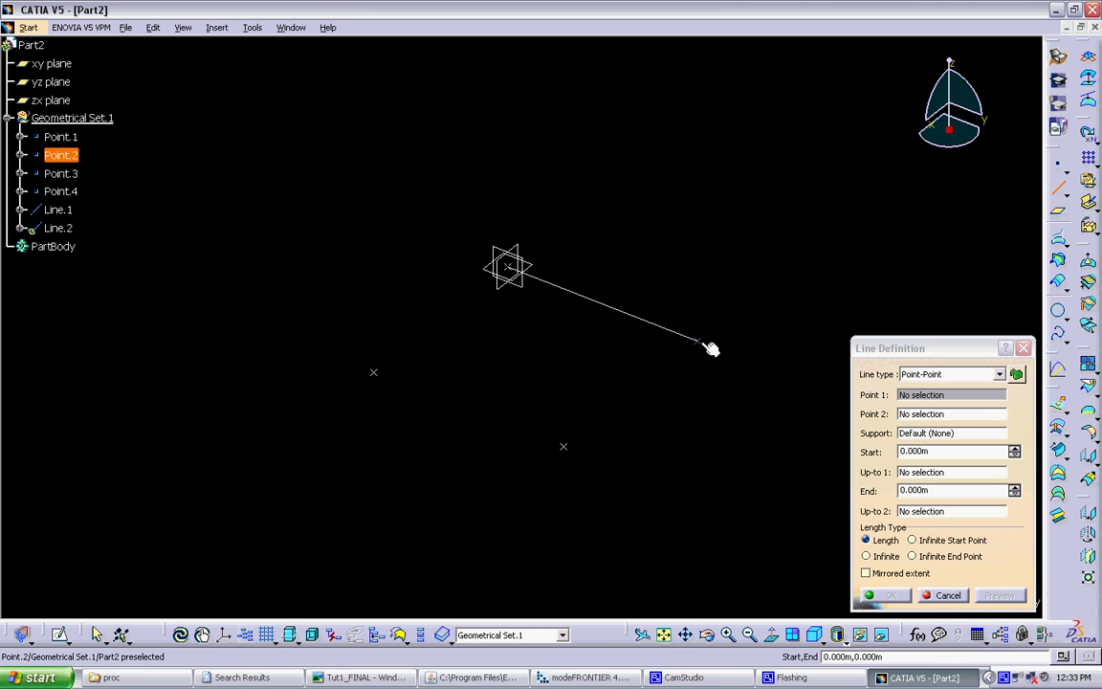
pyautogui.click(697, 339)
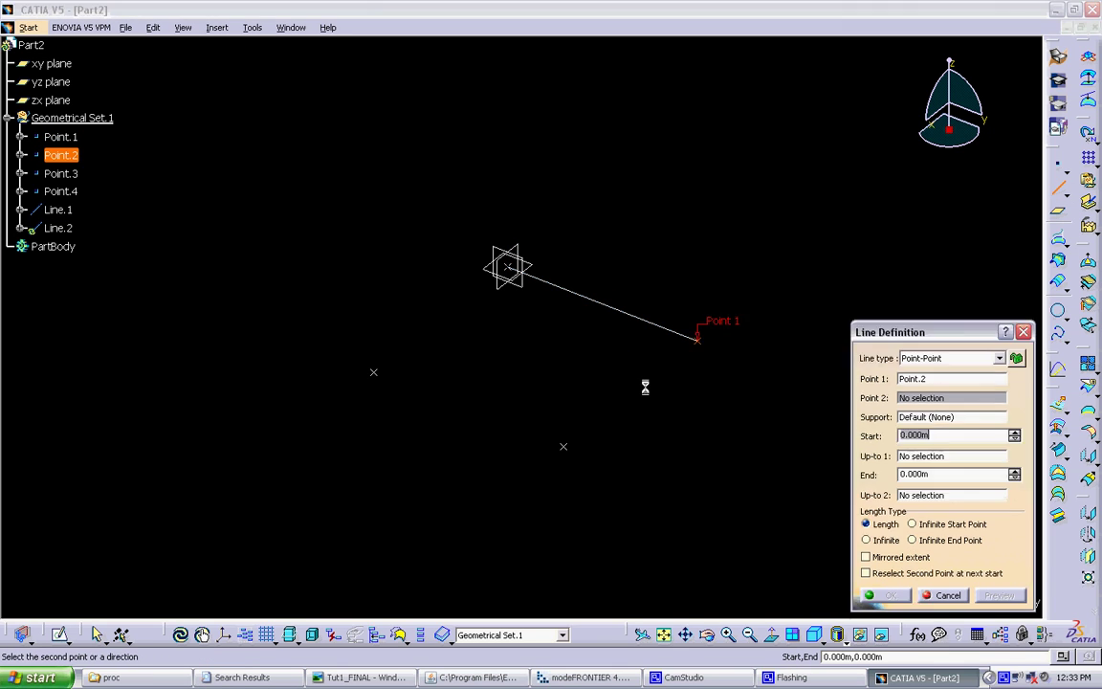
pyautogui.click(566, 447)
pyautogui.click(889, 595)
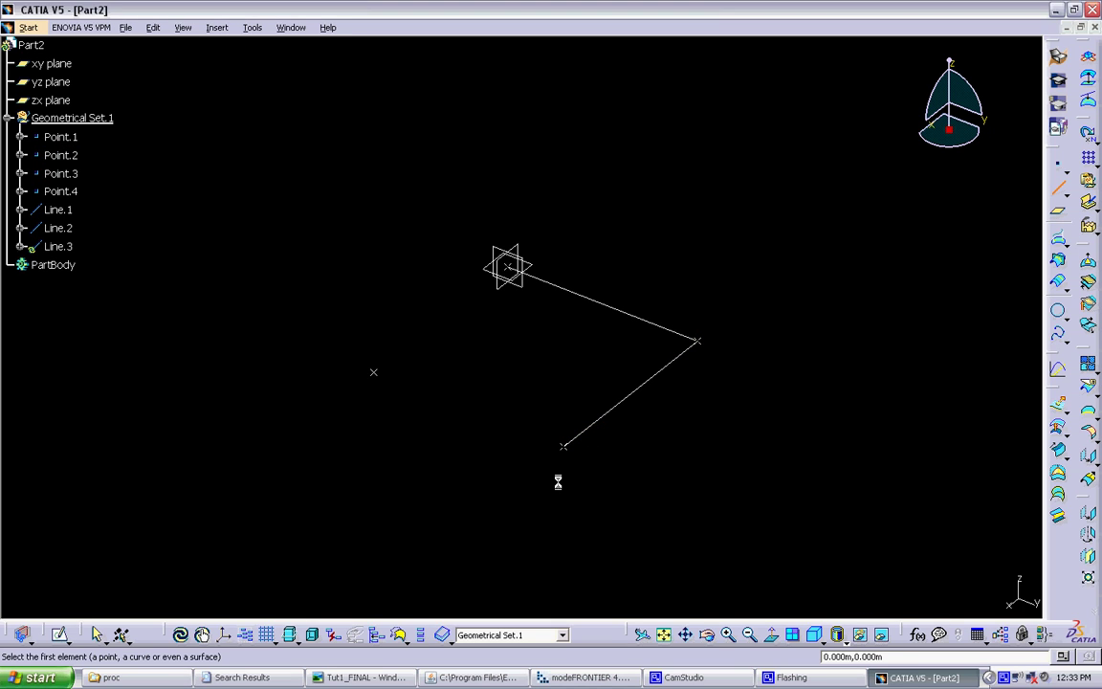
pyautogui.click(565, 445)
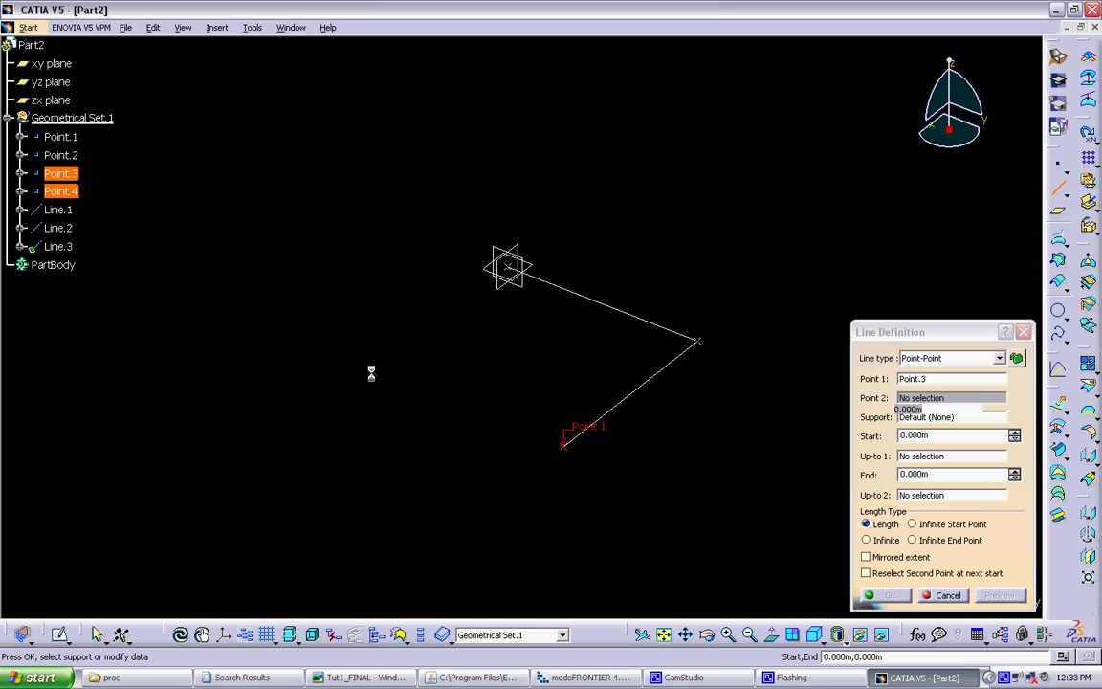
pyautogui.click(373, 372)
pyautogui.click(890, 595)
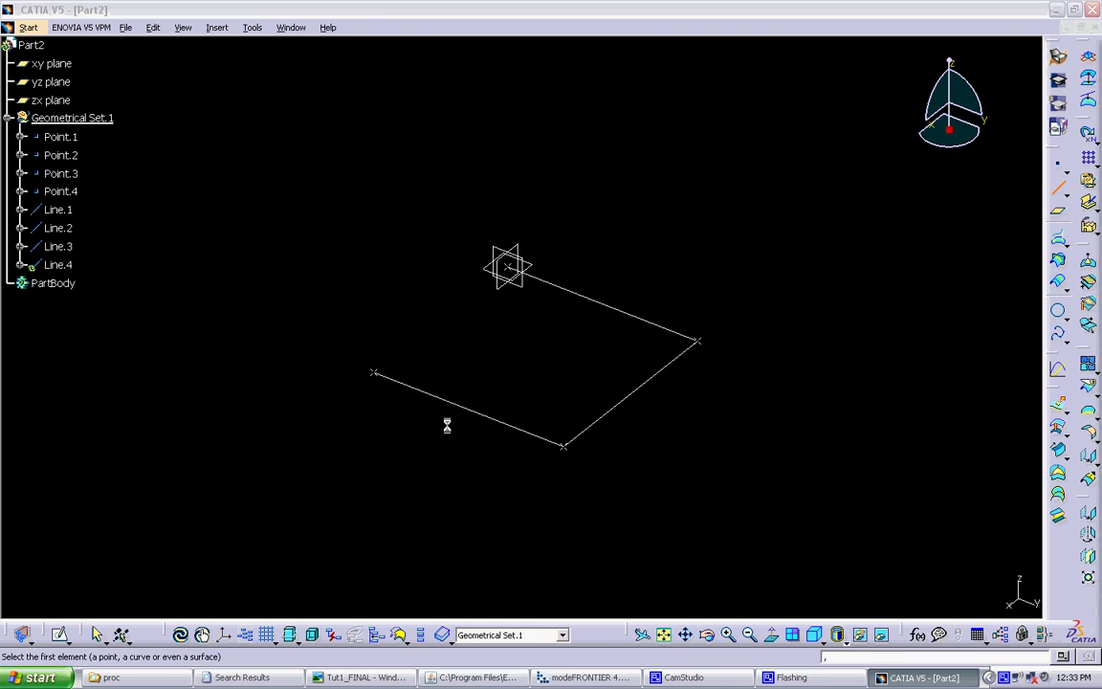
pyautogui.click(373, 372)
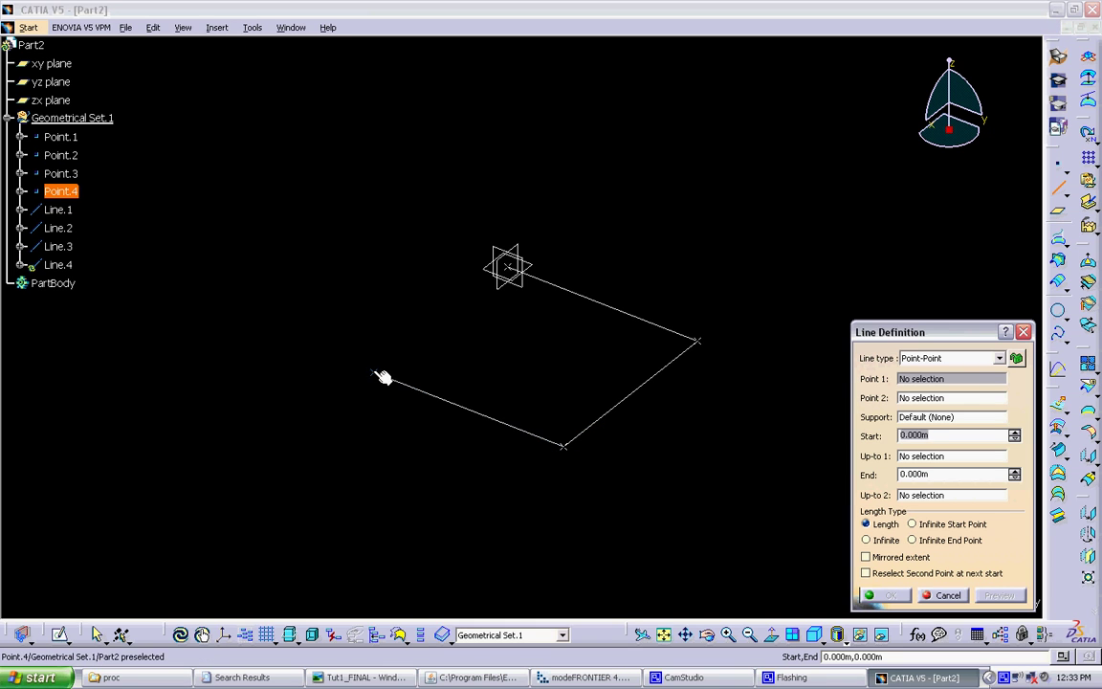
pyautogui.click(505, 266)
pyautogui.click(891, 595)
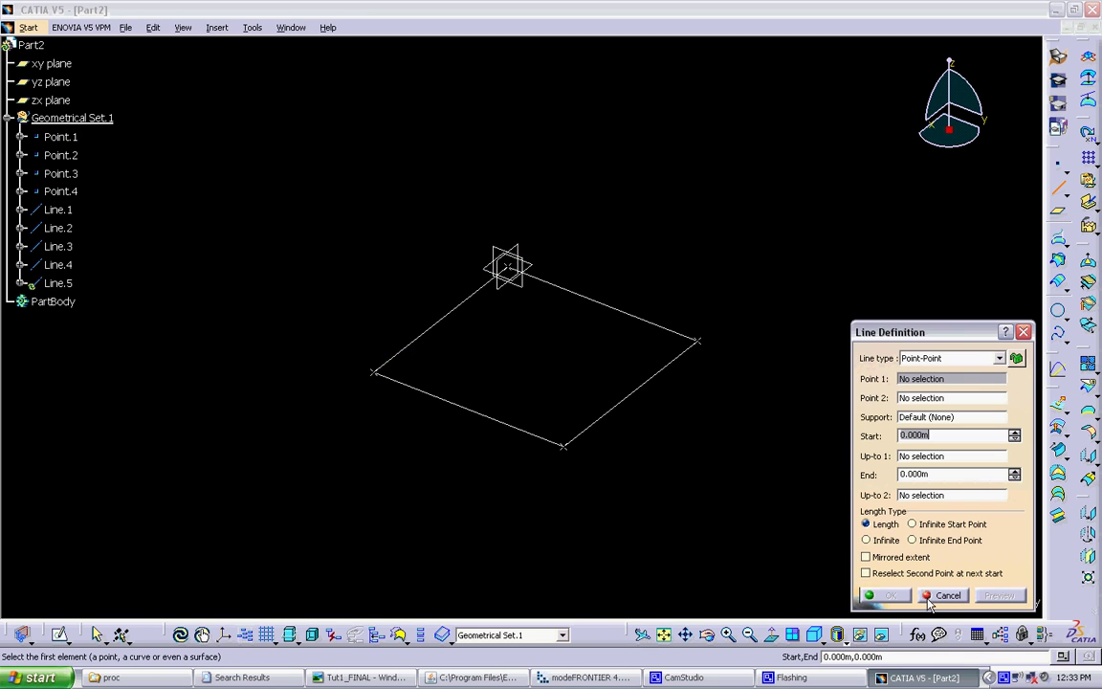
pyautogui.click(942, 596)
# Rotate the view slightly to inspect the closed square outline
pyautogui.moveTo(799, 468); pyautogui.dragTo(708, 516, button='middle')
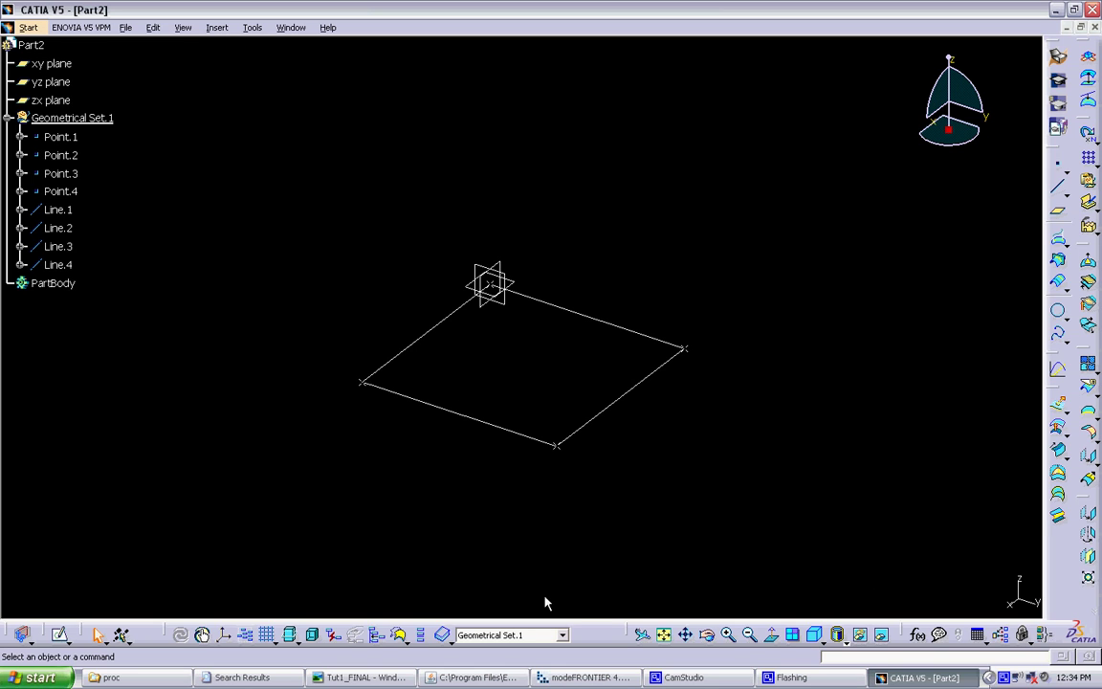
# Open the Formulas editor and reposition its window to see the square
pyautogui.click(917, 644)
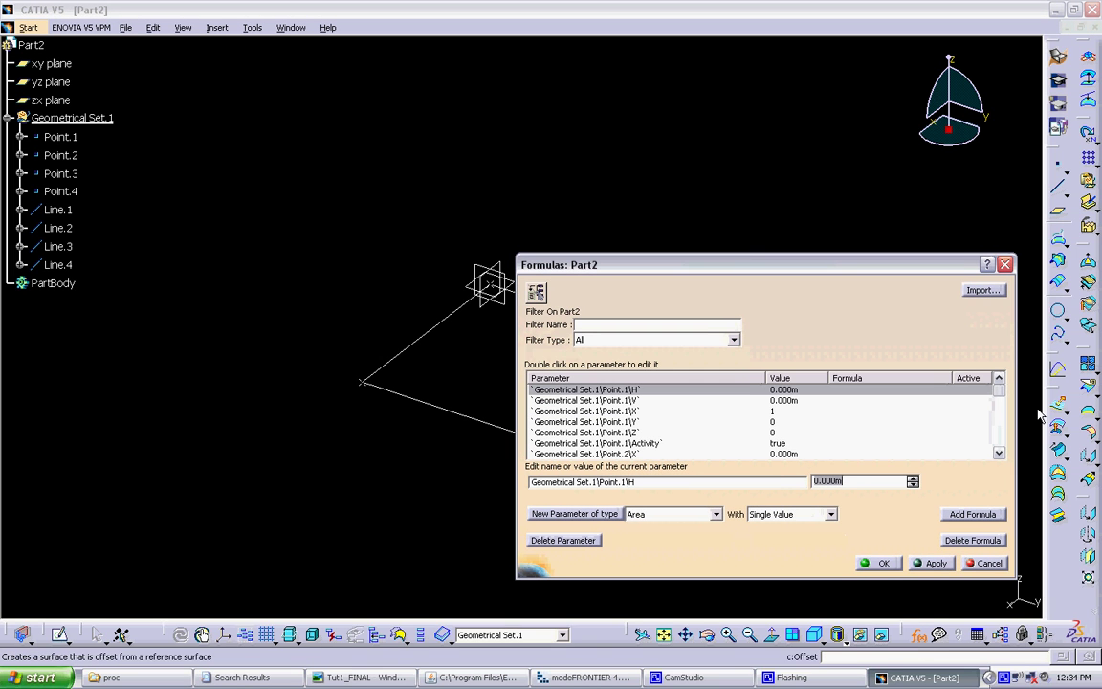
pyautogui.scroll(-3, 1004, 403)
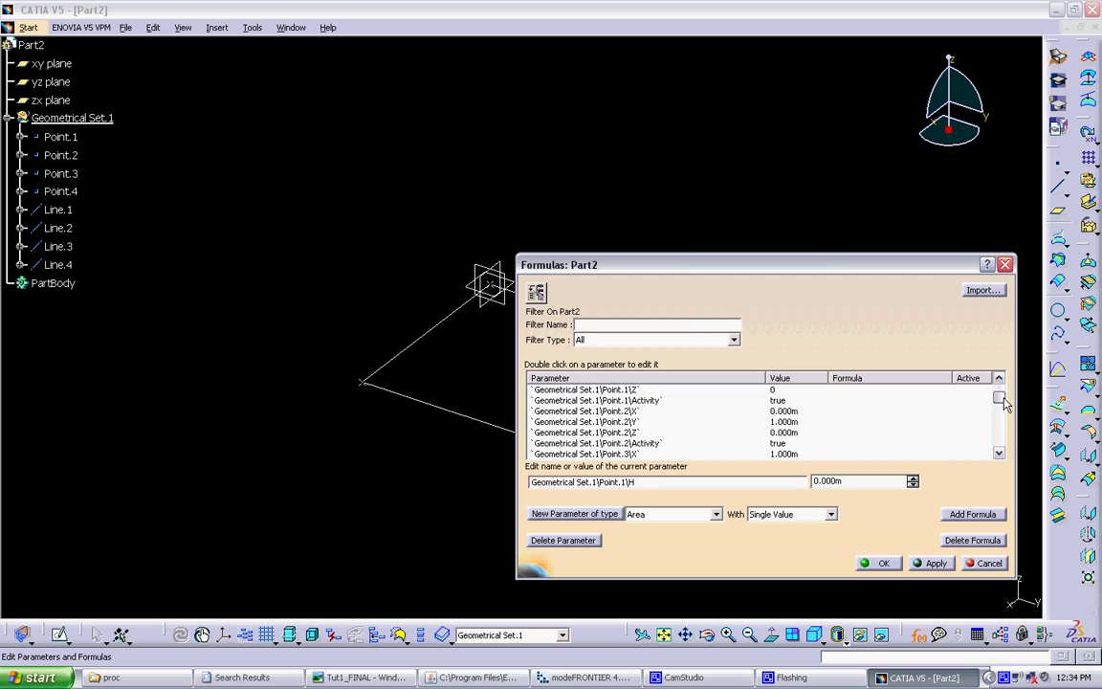
pyautogui.scroll(3, 595, 433)
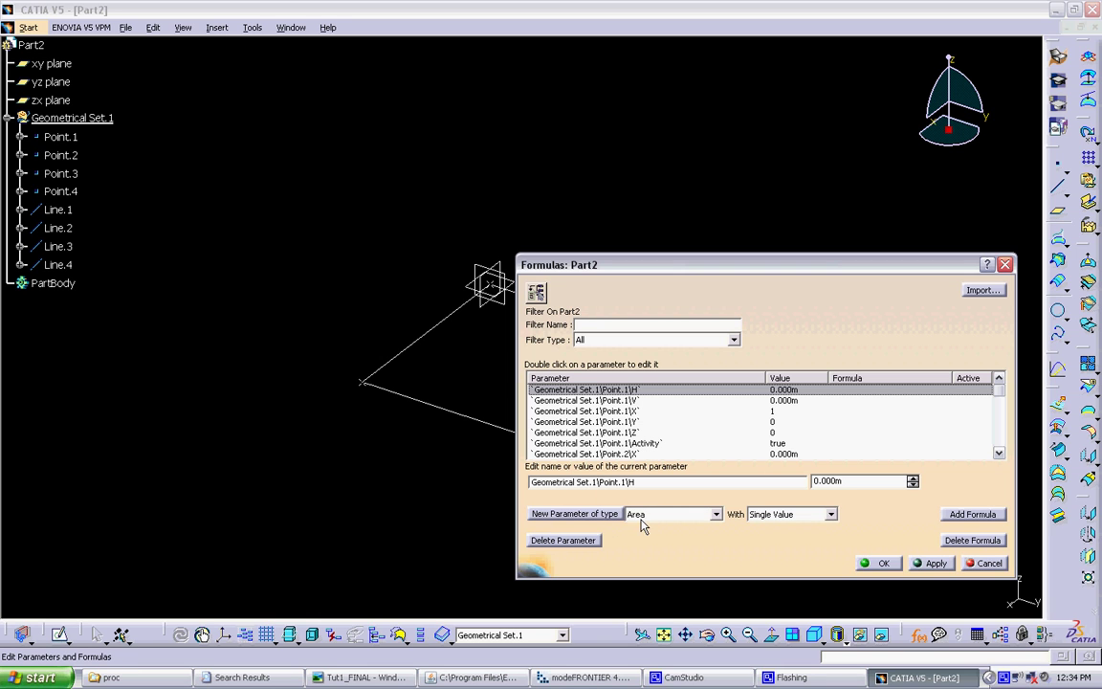
pyautogui.moveTo(703, 260)
pyautogui.mouseDown()
pyautogui.moveTo(870, 318)
pyautogui.moveTo(908, 277)
pyautogui.mouseUp()
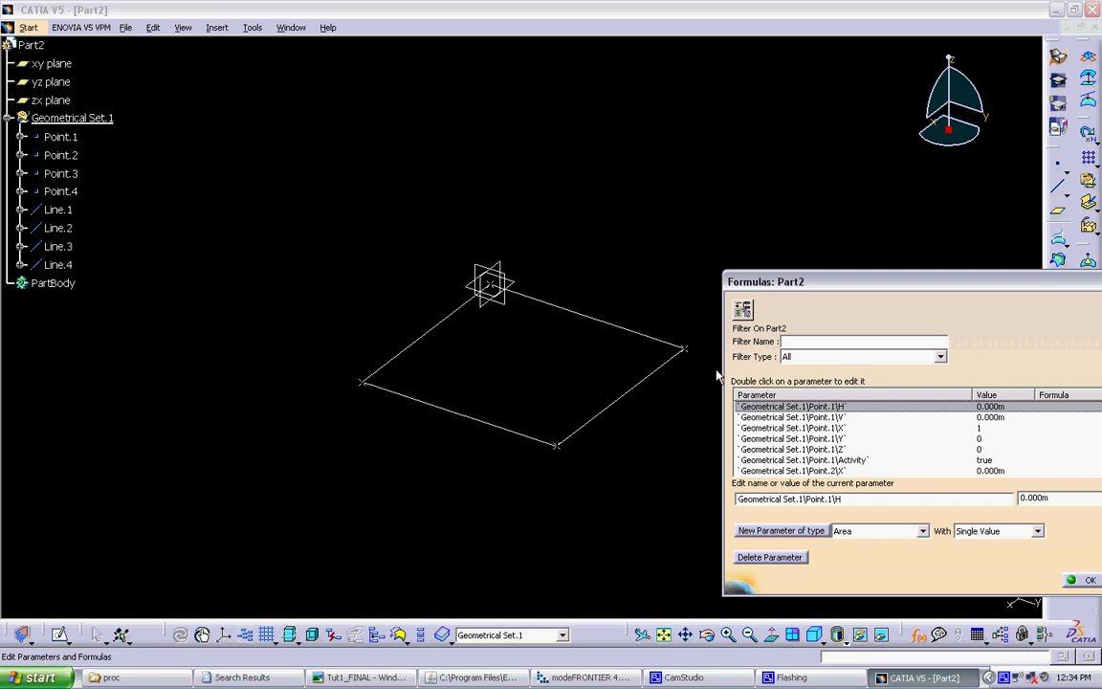
pyautogui.moveTo(915, 276); pyautogui.dragTo(721, 200)
# Add a new Length parameter named width and enter its value
pyautogui.click(727, 456)
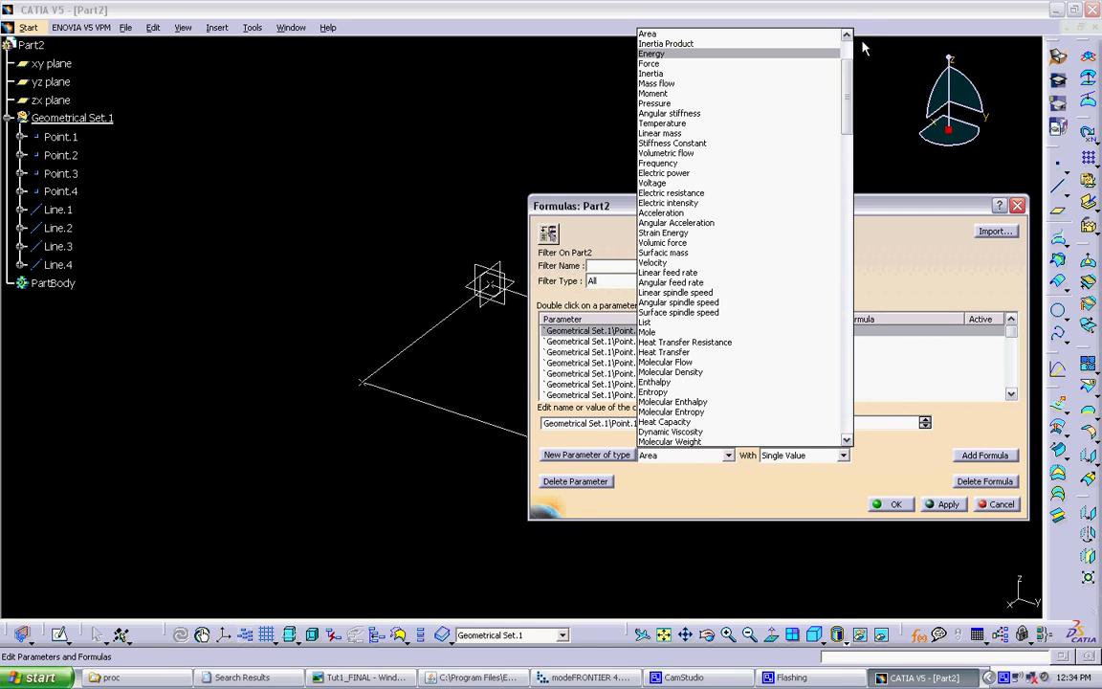
pyautogui.moveTo(849, 93); pyautogui.dragTo(849, 57)
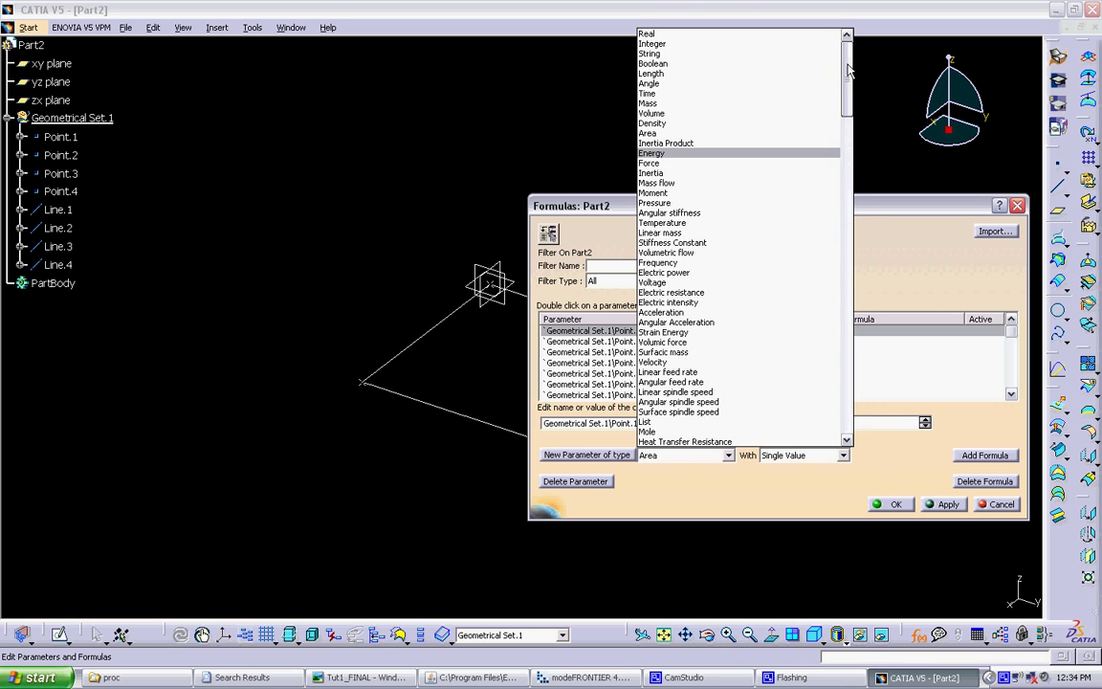
pyautogui.click(660, 75)
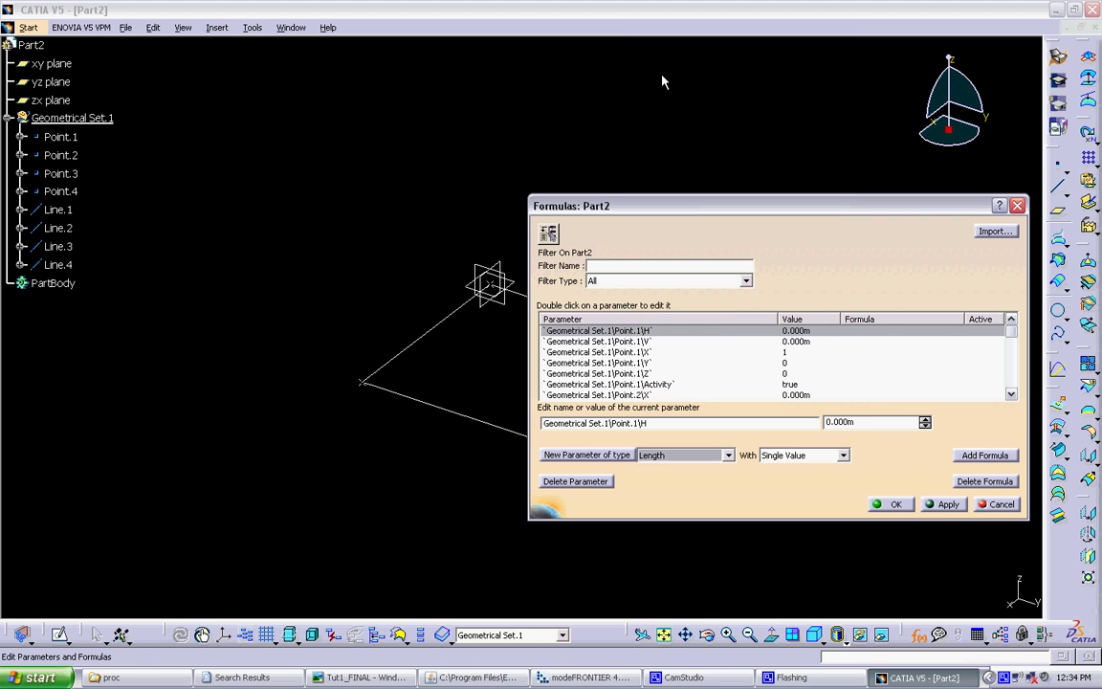
pyautogui.click(607, 456)
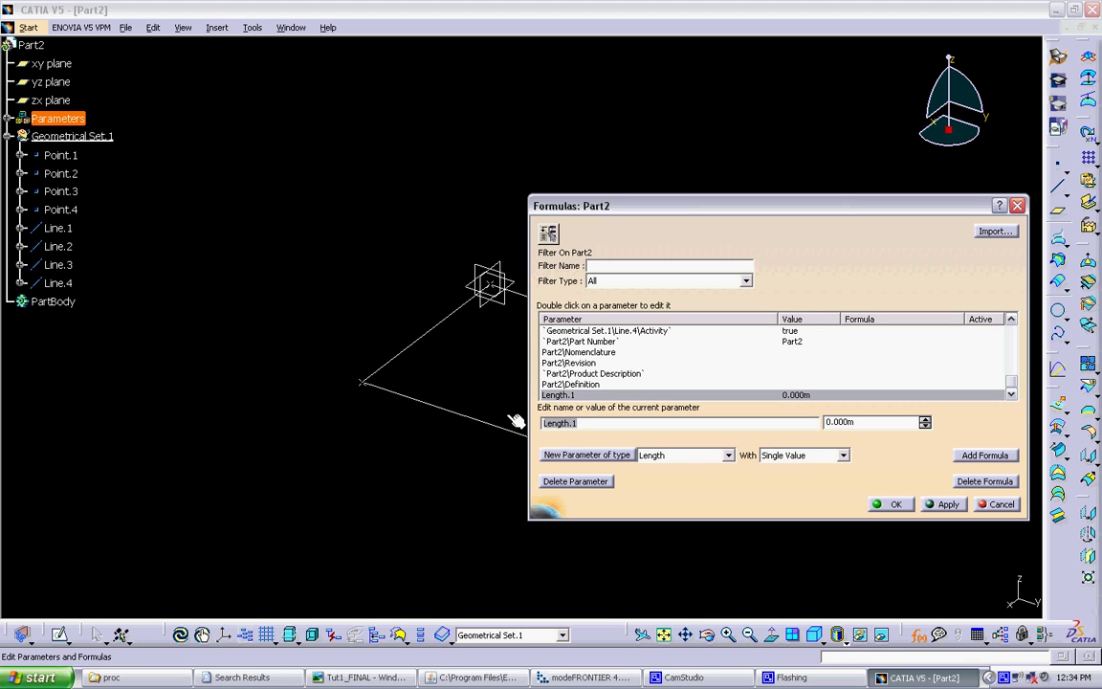
pyautogui.write('width')
pyautogui.click(864, 422)
pyautogui.write('5')
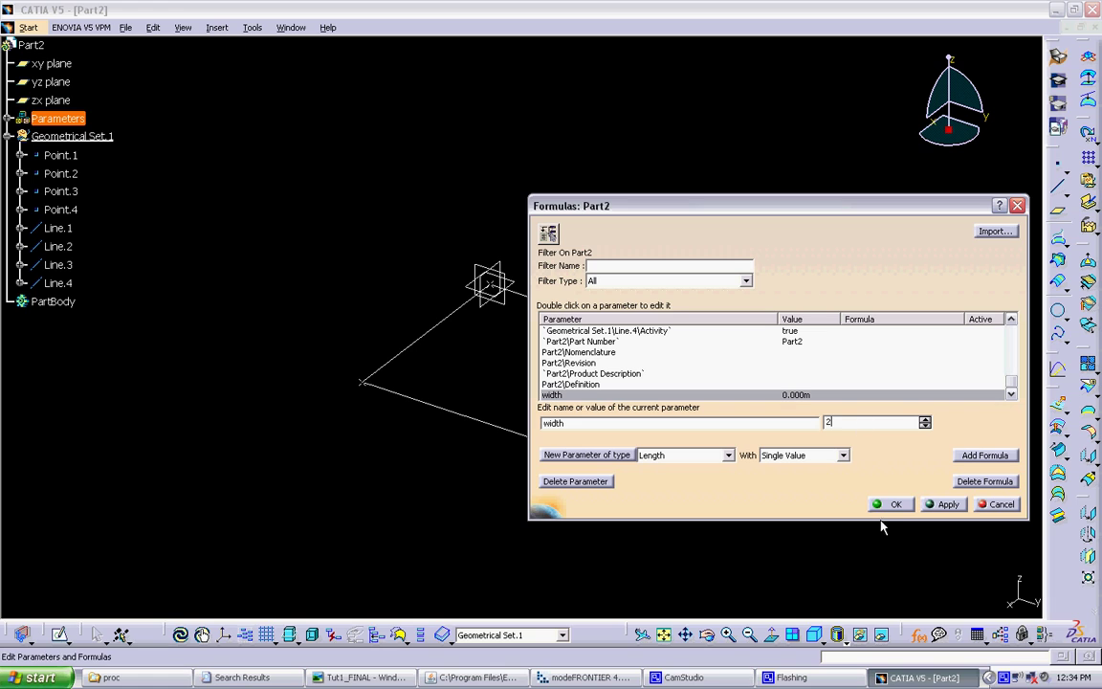
pyautogui.click(890, 507)
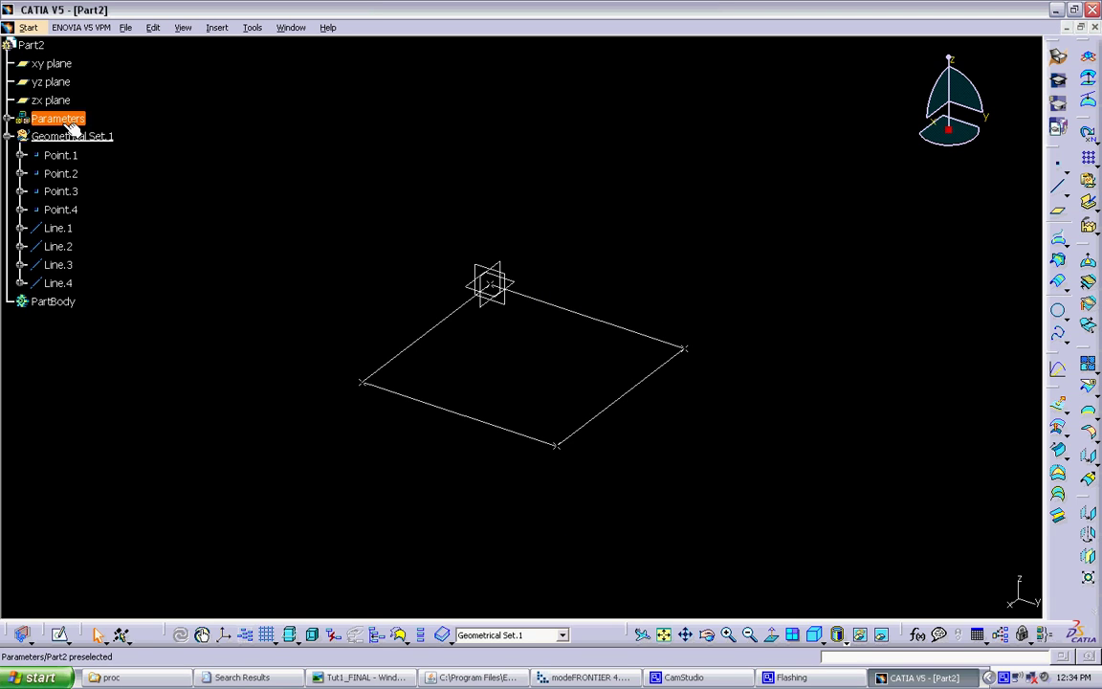
# Drive Point.2's Y coordinate with a formula equal to width, stretching that side to 2 m
pyautogui.click(8, 119)
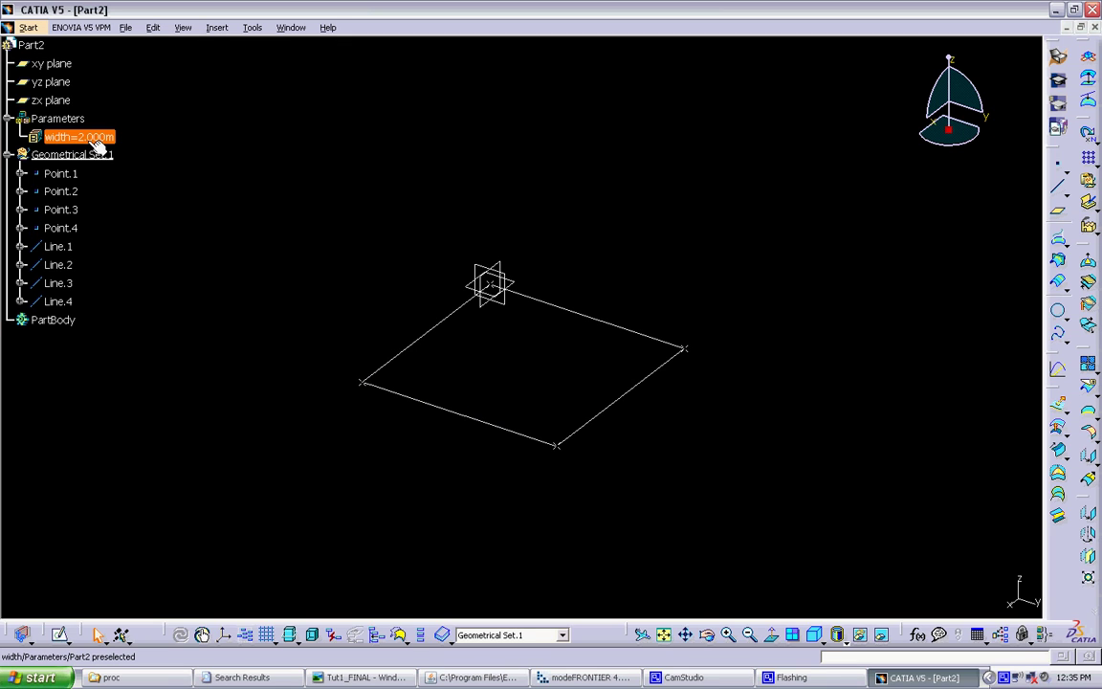
pyautogui.doubleClick(684, 347)
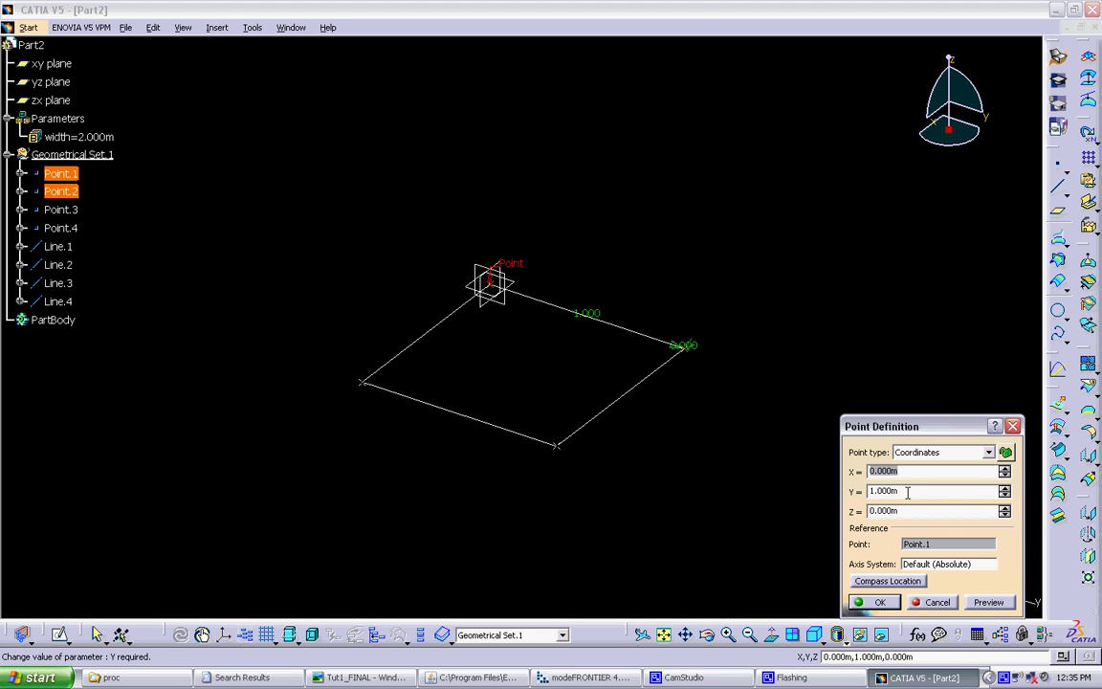
pyautogui.rightClick(912, 494)
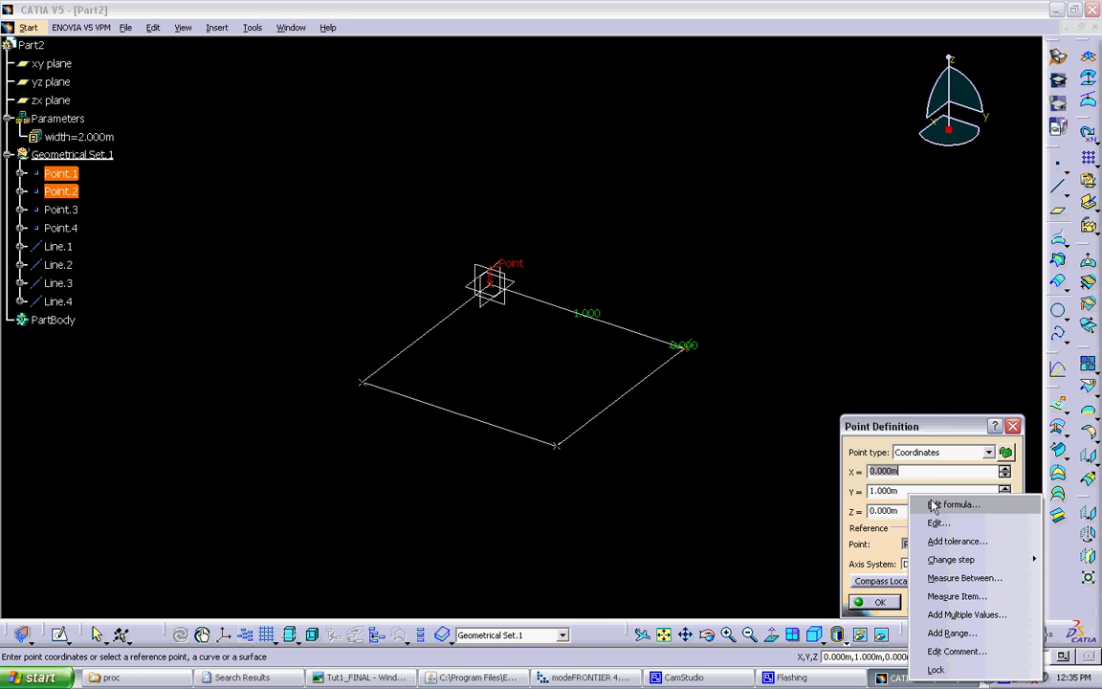
pyautogui.click(933, 510)
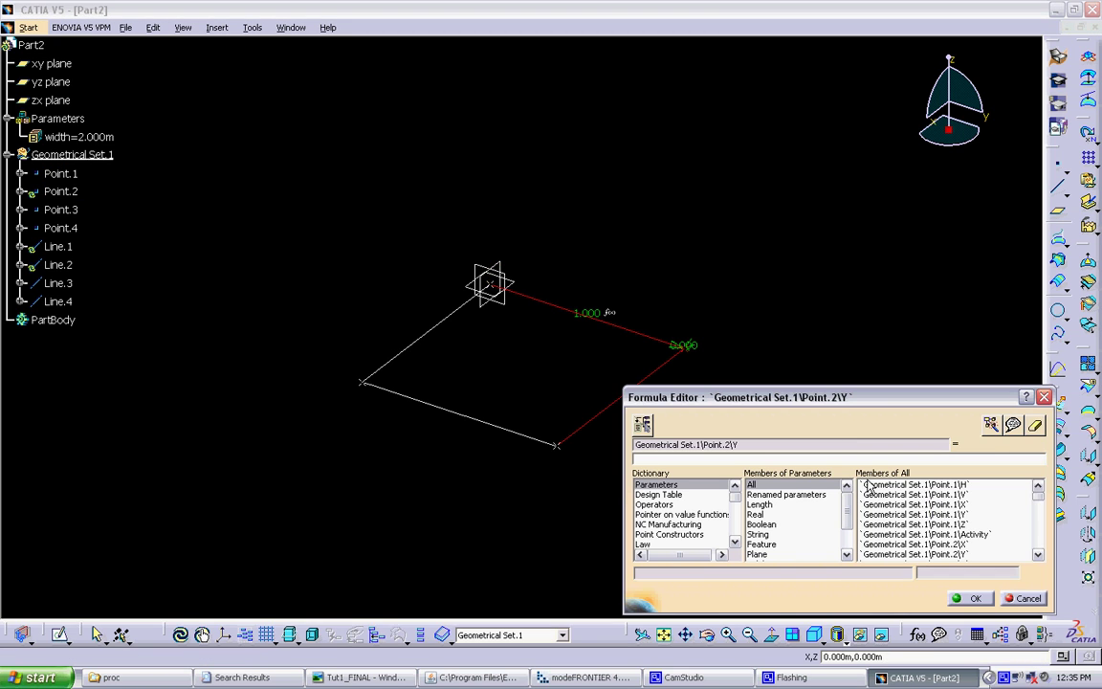
pyautogui.moveTo(707, 397); pyautogui.dragTo(766, 373)
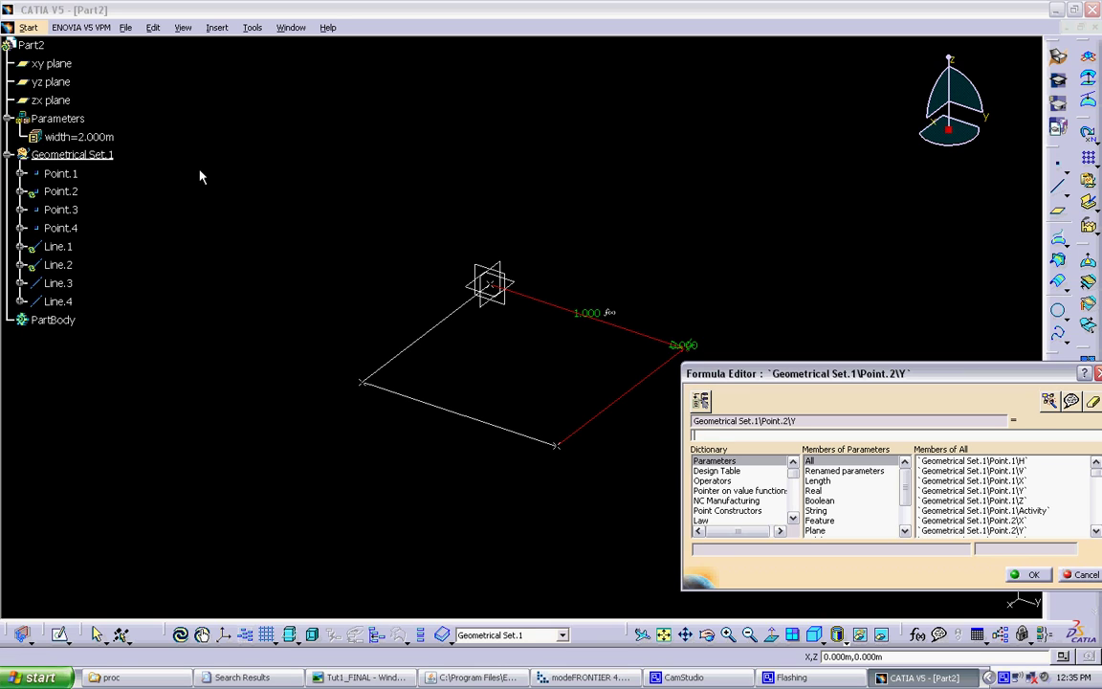
pyautogui.click(75, 140)
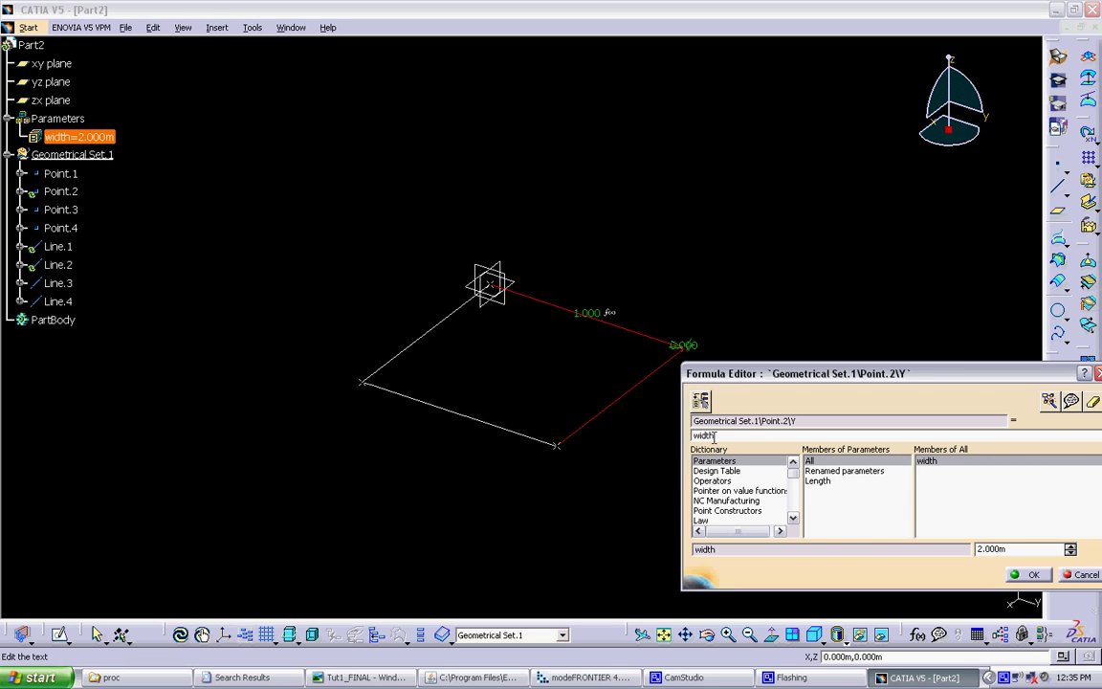
pyautogui.press('Return')
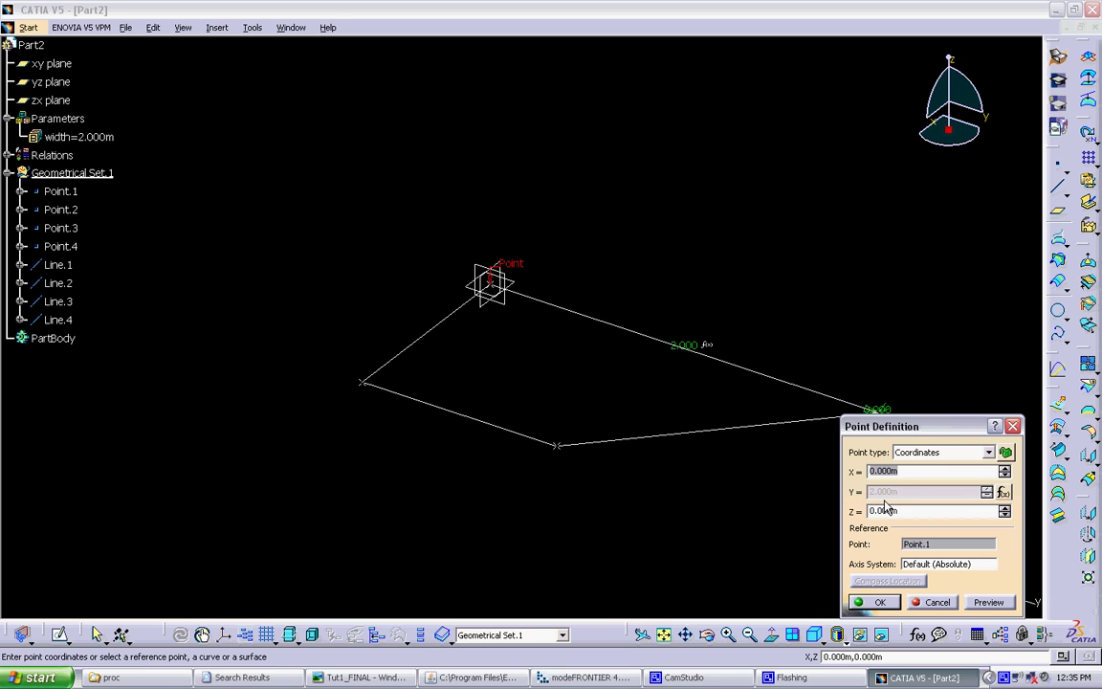
pyautogui.click(878, 603)
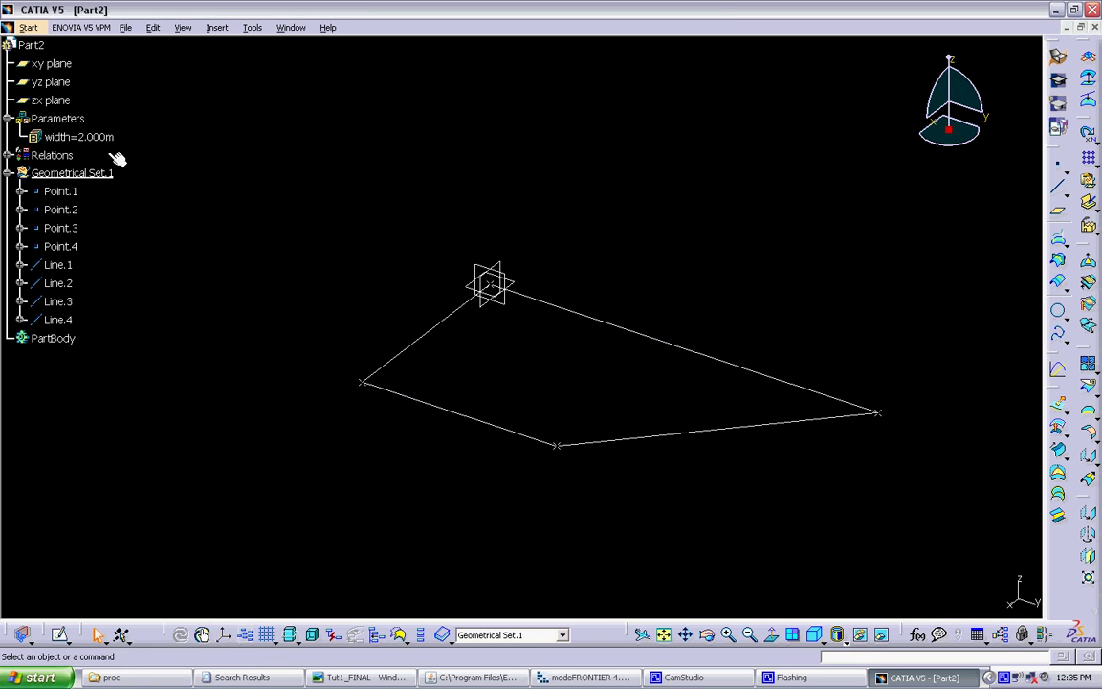
pyautogui.doubleClick(95, 136)
# Change width to 1 m to restore the square, and expand Point.2 to show its X, Y, Z
pyautogui.write('1')
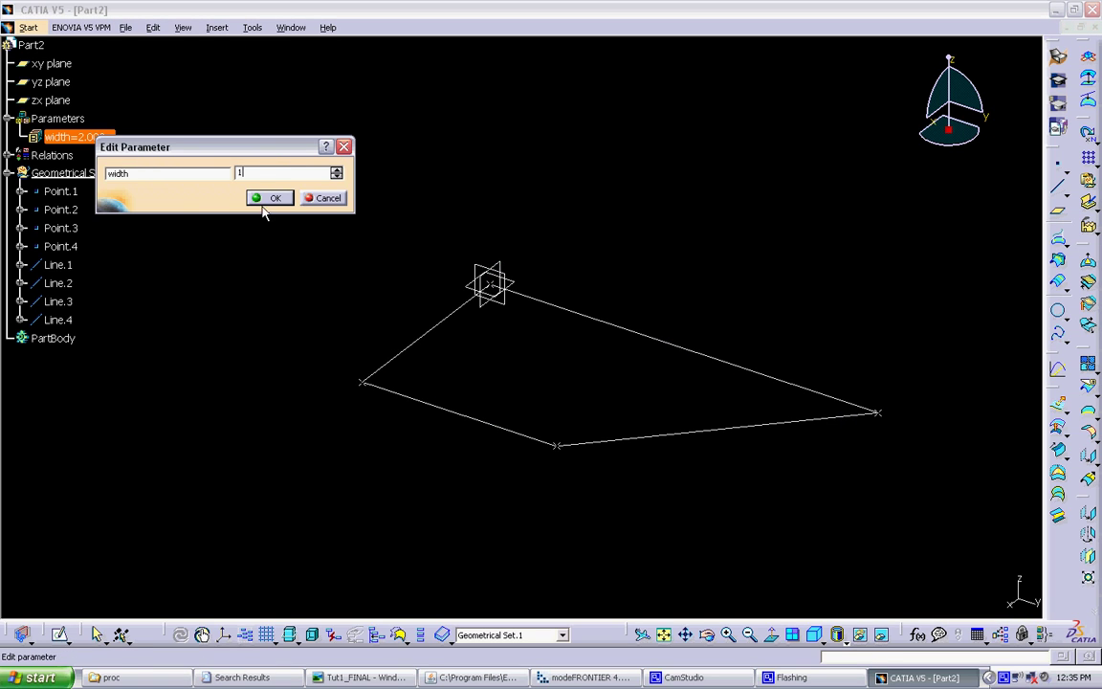
pyautogui.click(269, 198)
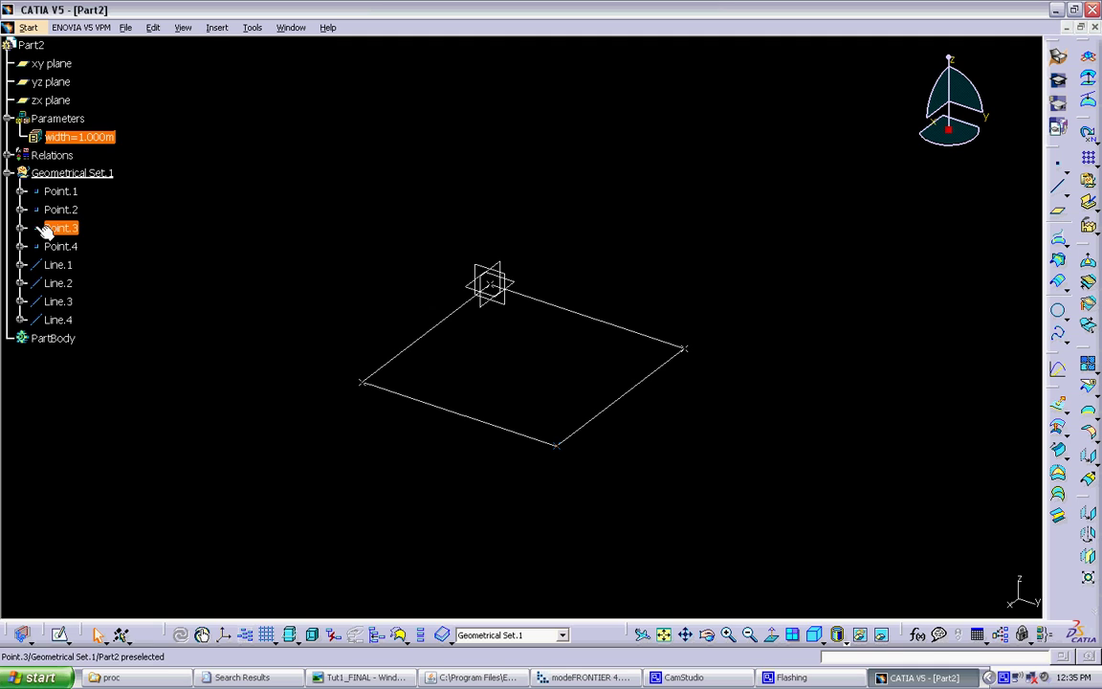
pyautogui.click(689, 352)
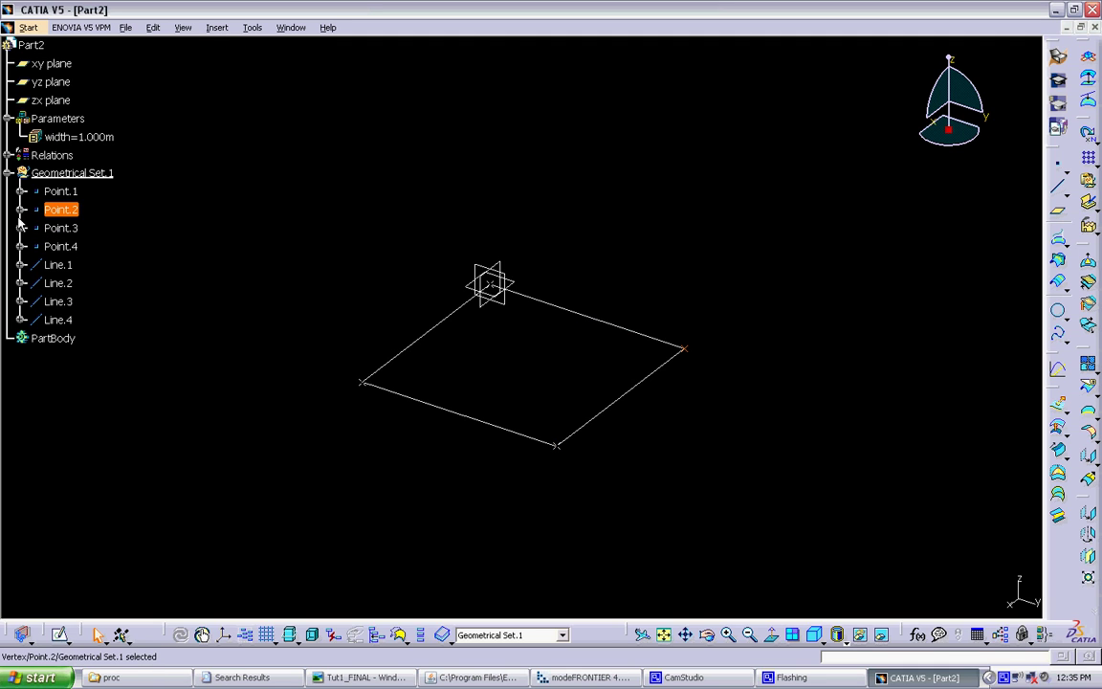
pyautogui.click(21, 210)
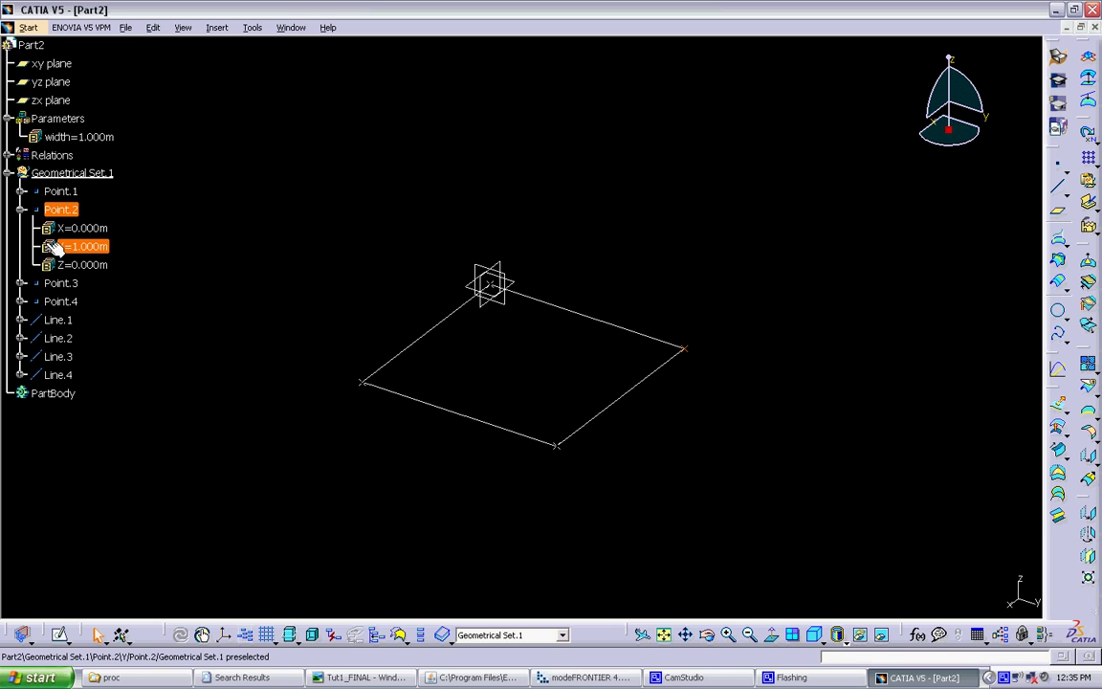
# Set Point.3's Y coordinate with a formula equal to width
pyautogui.click(657, 366)
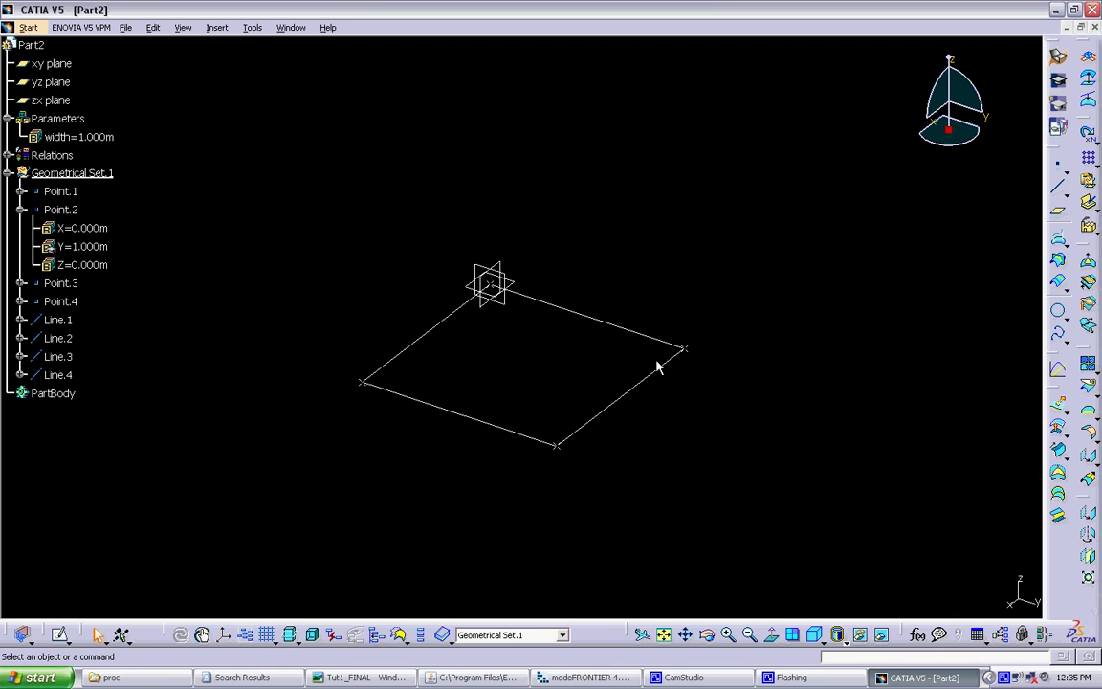
pyautogui.doubleClick(558, 446)
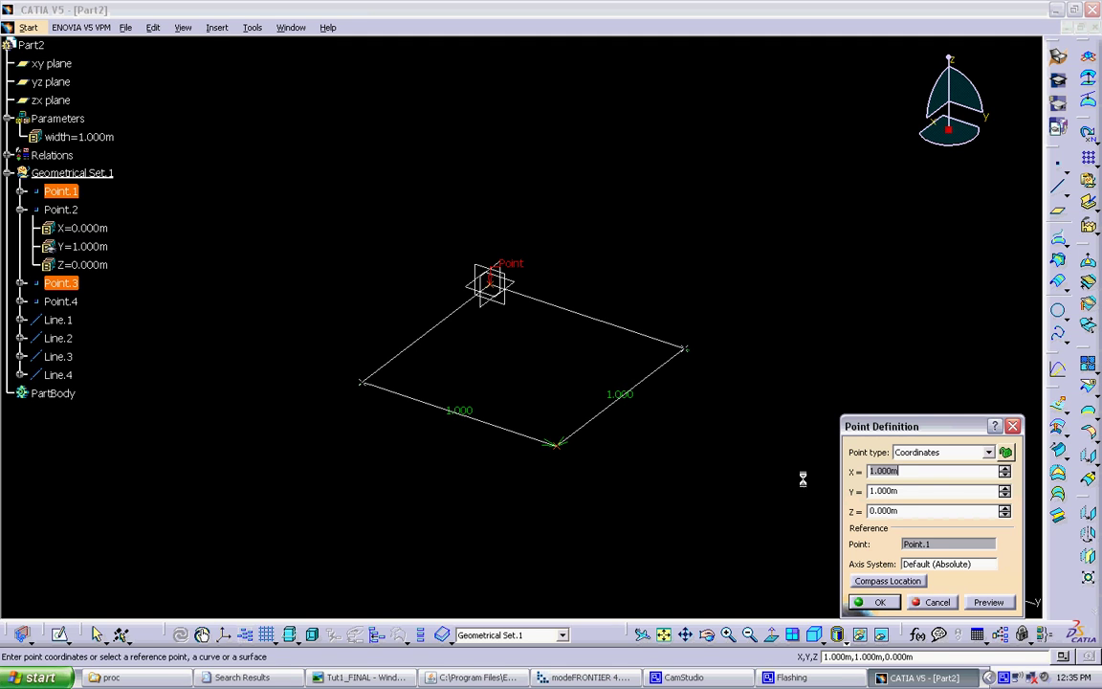
pyautogui.rightClick(942, 493)
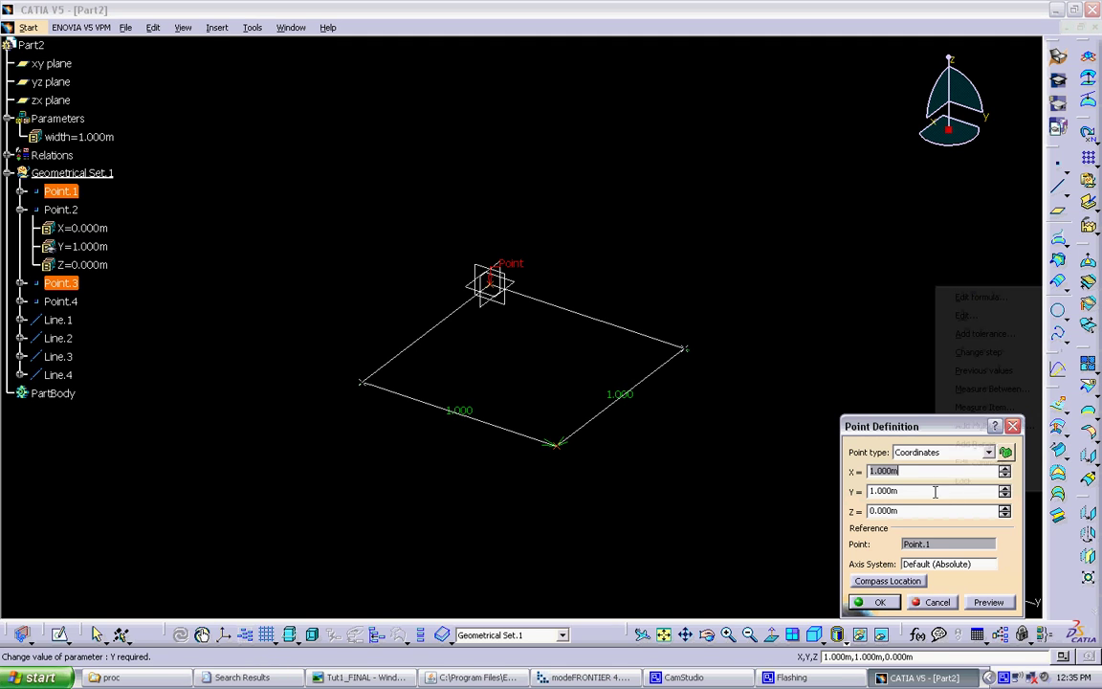
pyautogui.click(966, 294)
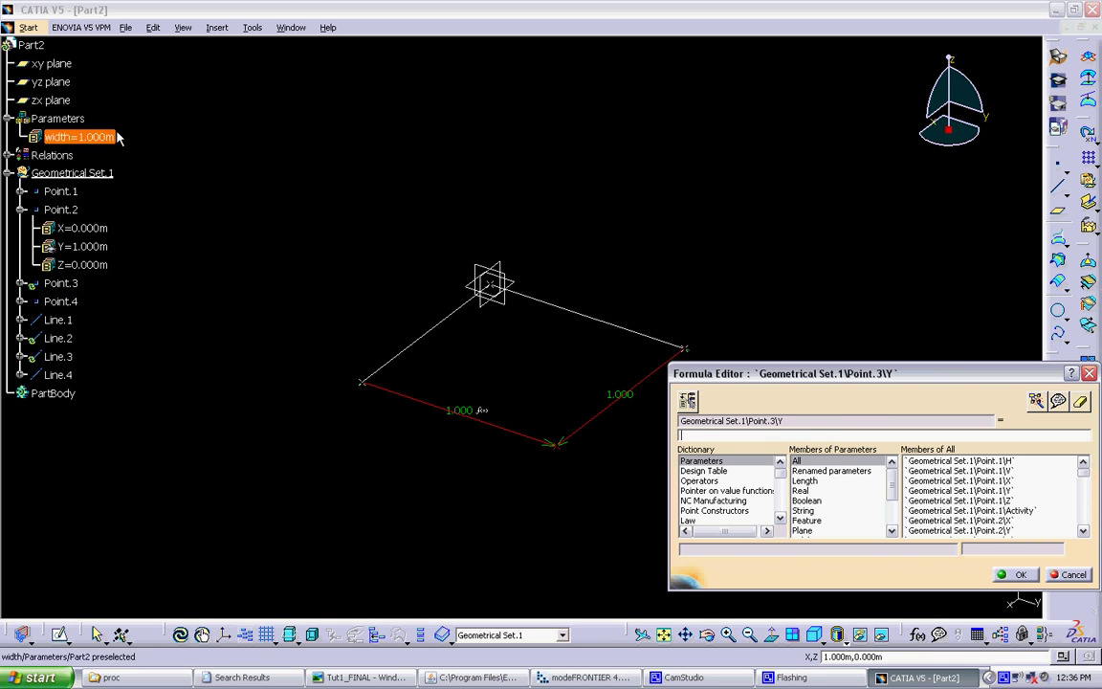
pyautogui.click(81, 139)
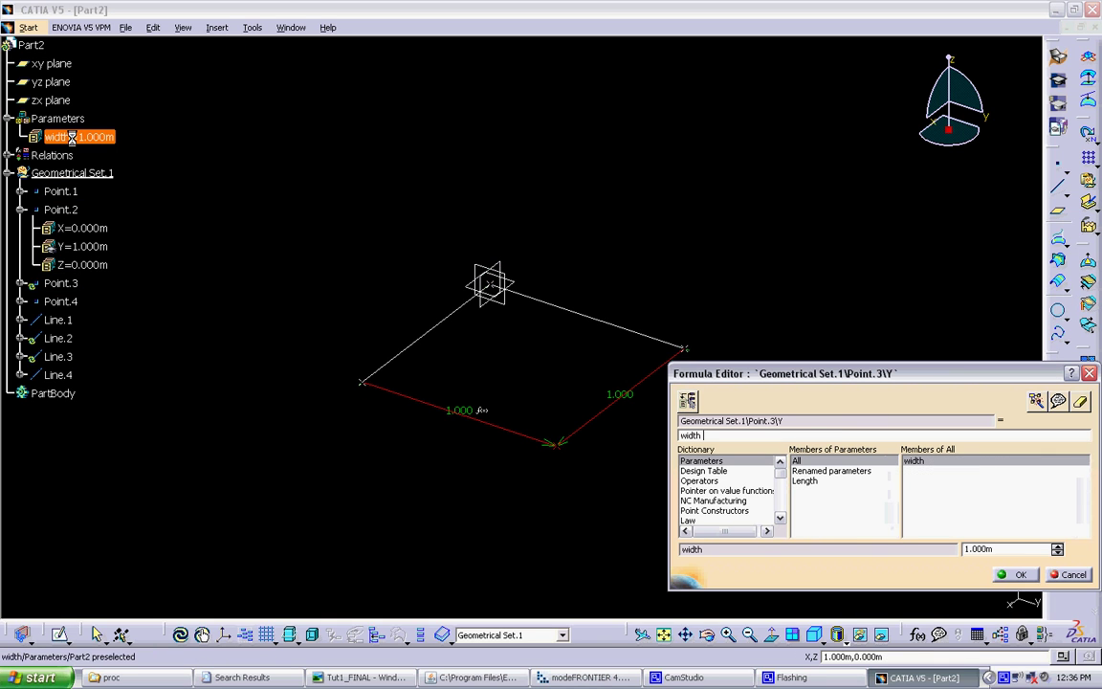
pyautogui.click(1016, 573)
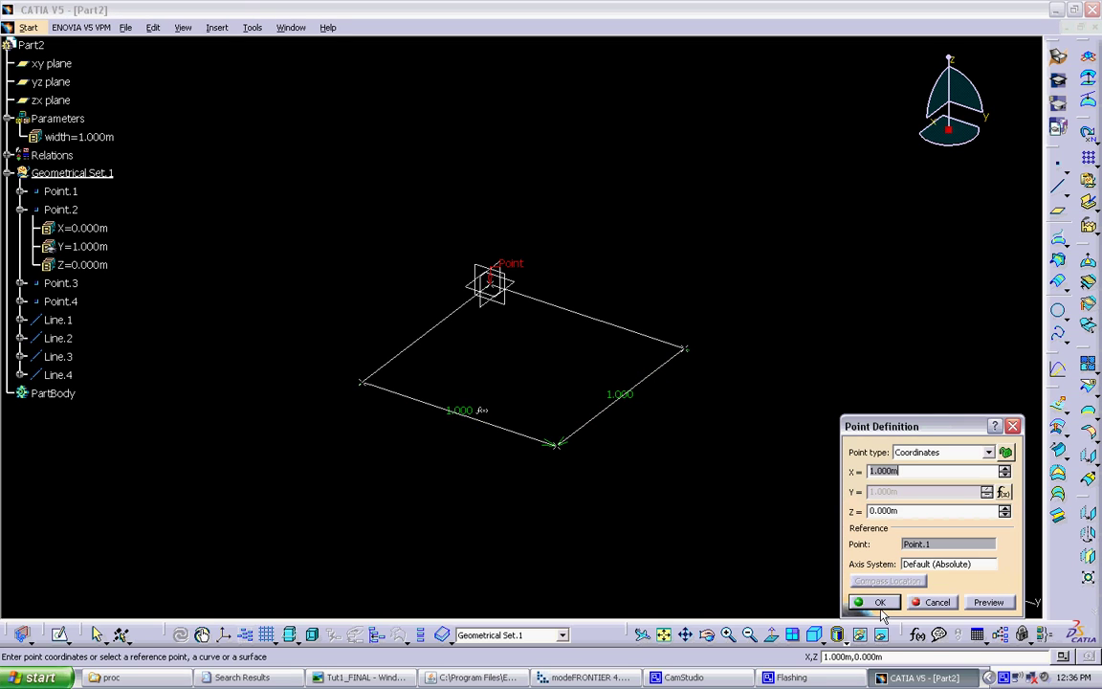
pyautogui.click(879, 603)
# Test the links by changing width to 2 m, then back to 1 m
pyautogui.click(21, 209)
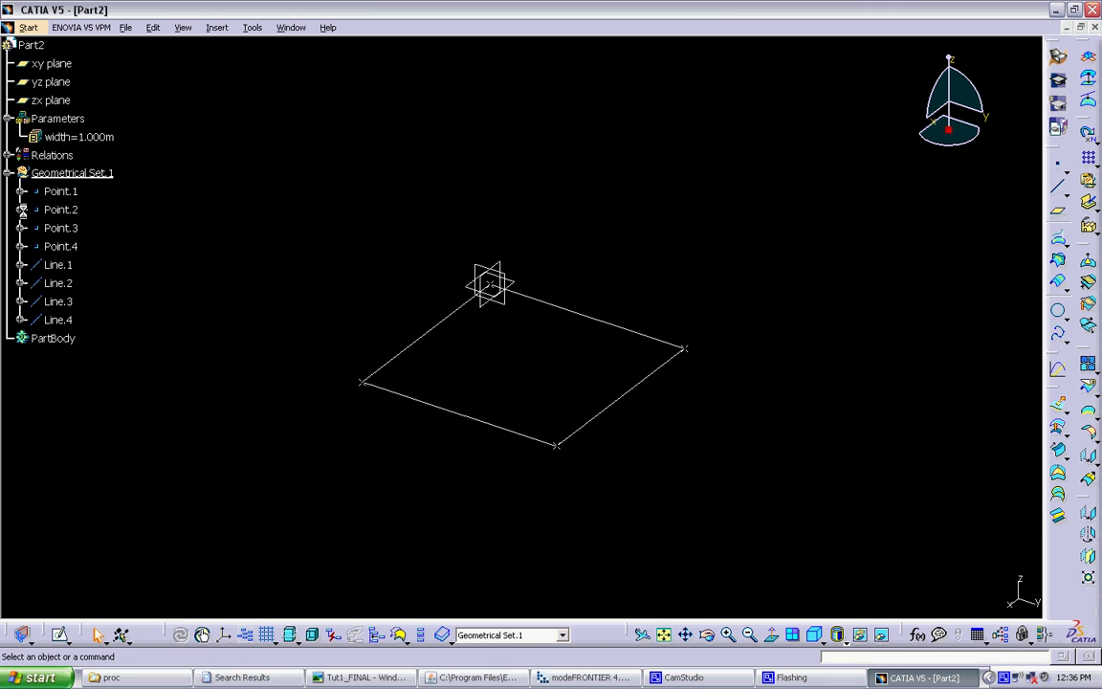
pyautogui.doubleClick(78, 137)
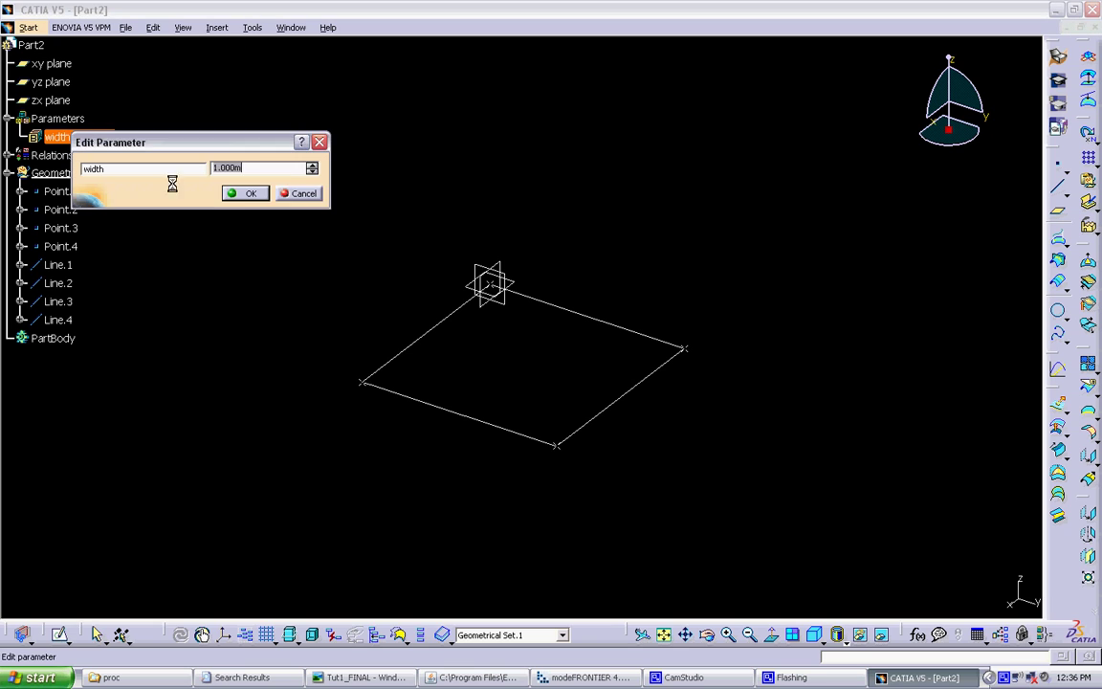
pyautogui.write('2')
pyautogui.click(250, 195)
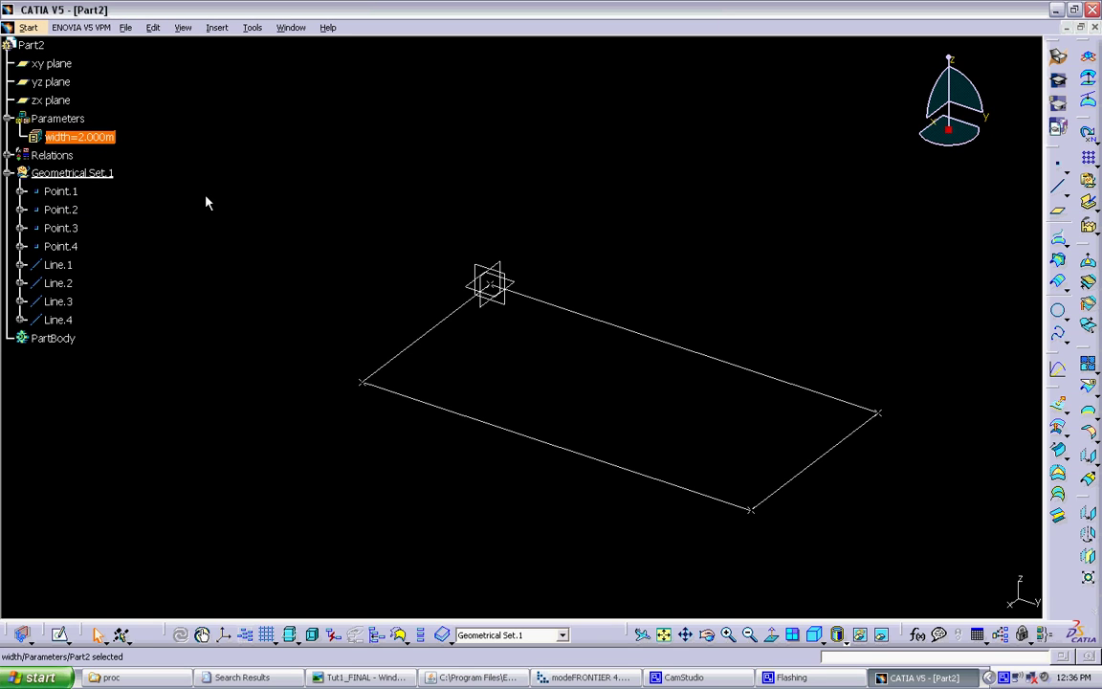
pyautogui.doubleClick(76, 136)
pyautogui.write('1')
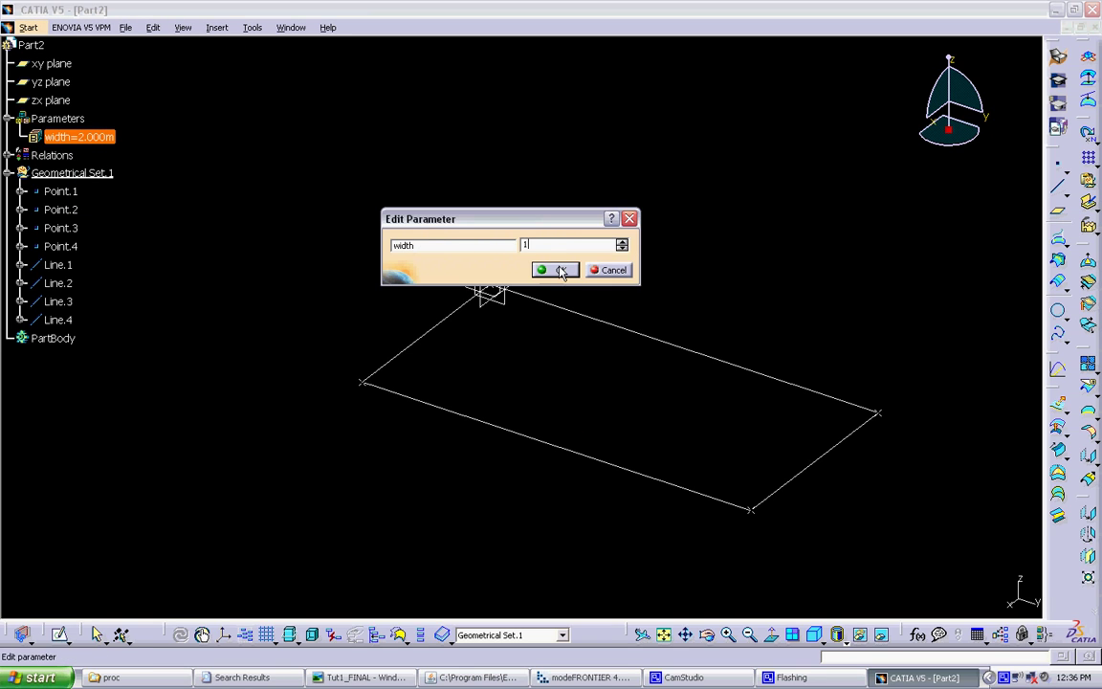
pyautogui.click(561, 271)
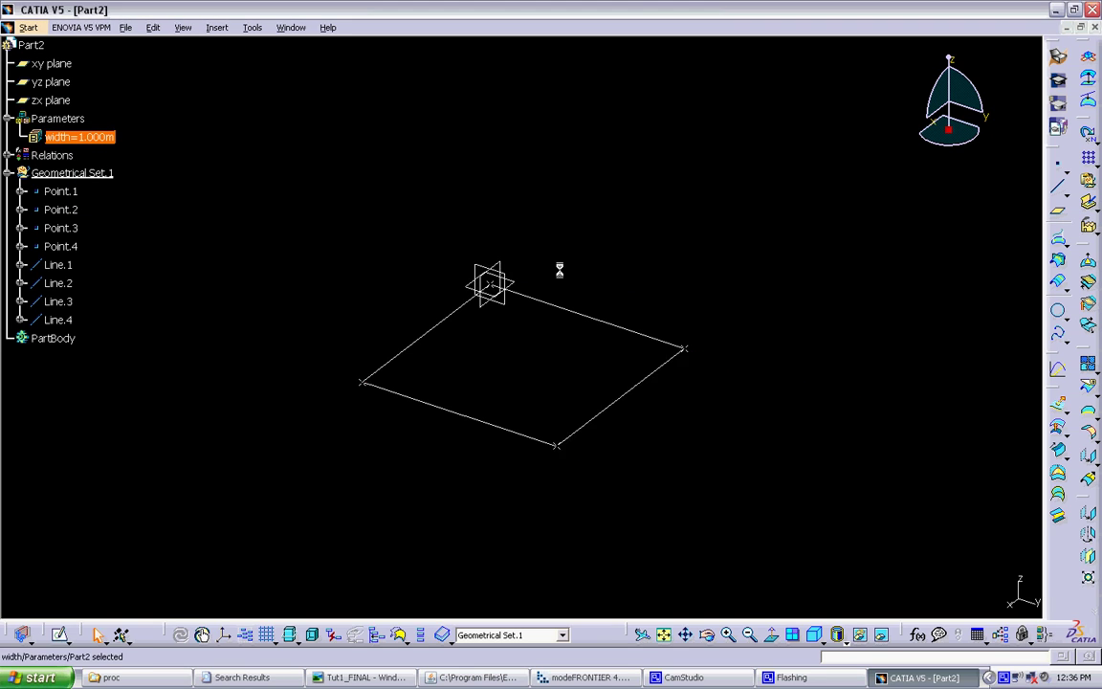
# In Formulas, create a new Length parameter named lenth with a value of 2 m
pyautogui.click(918, 636)
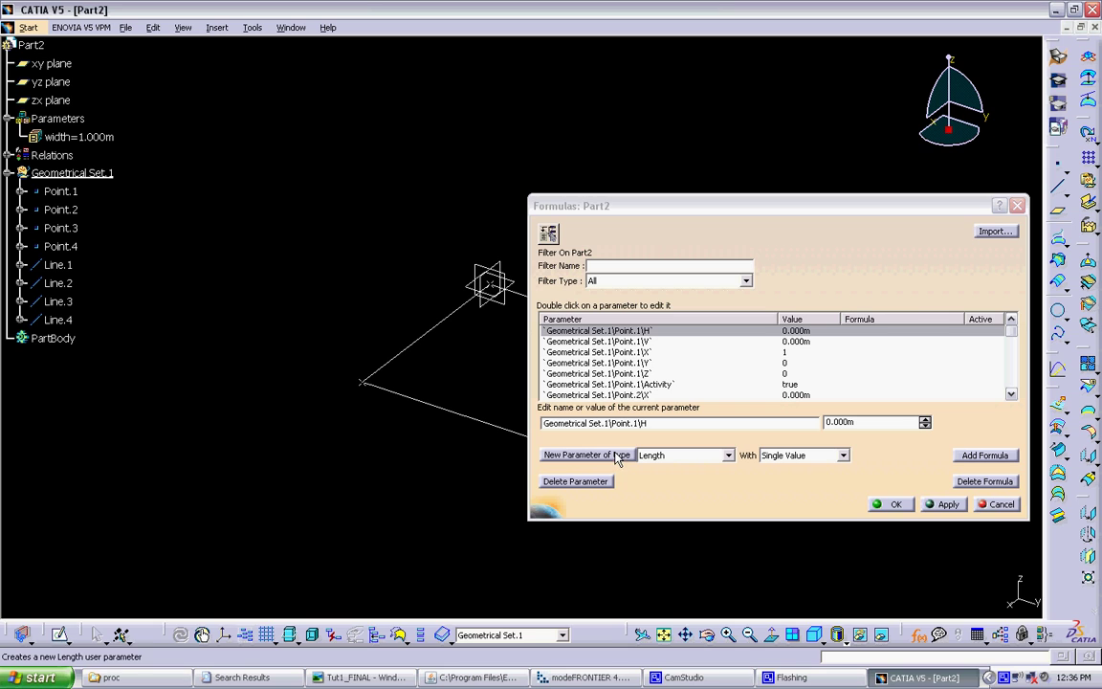
pyautogui.click(585, 455)
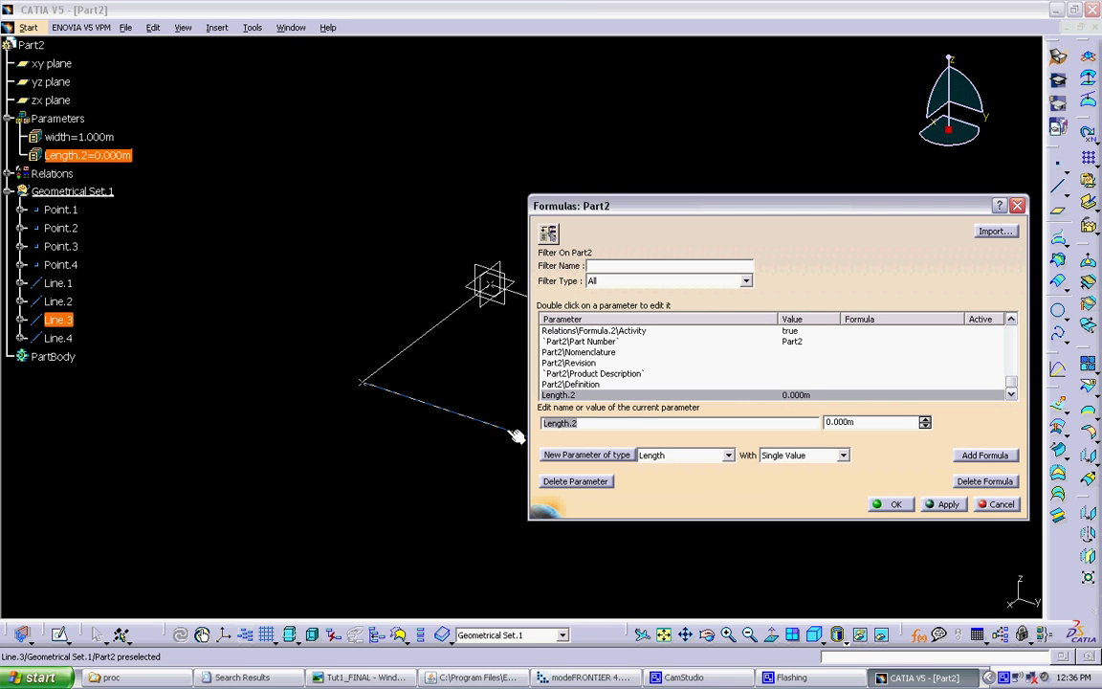
pyautogui.write('len')
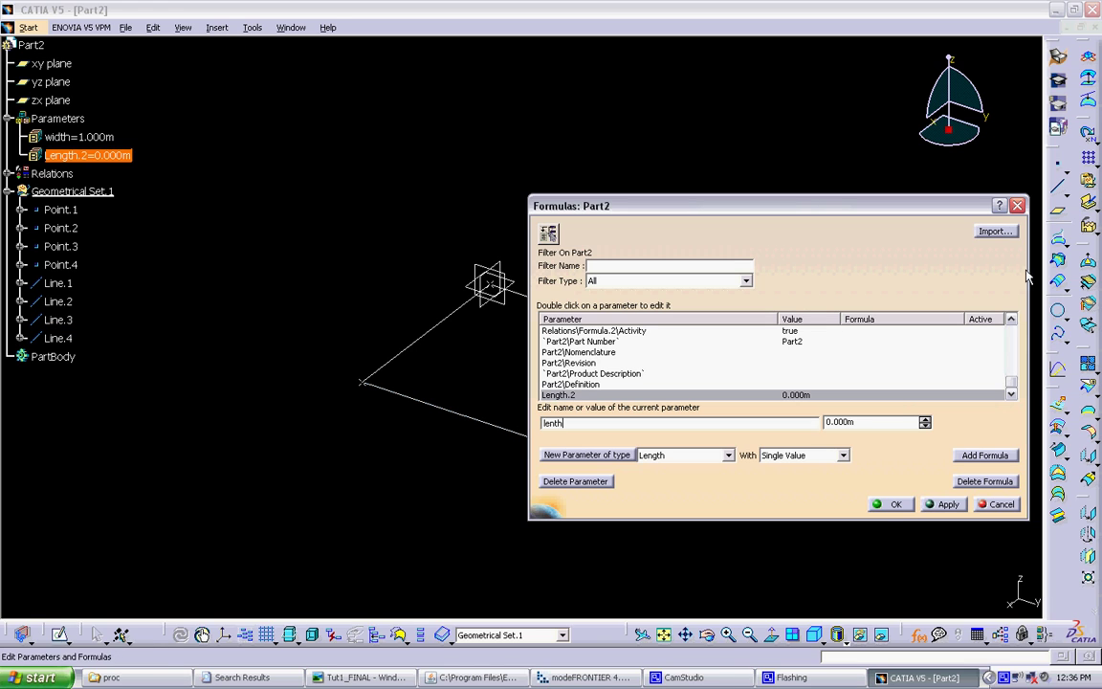
pyautogui.click(899, 424)
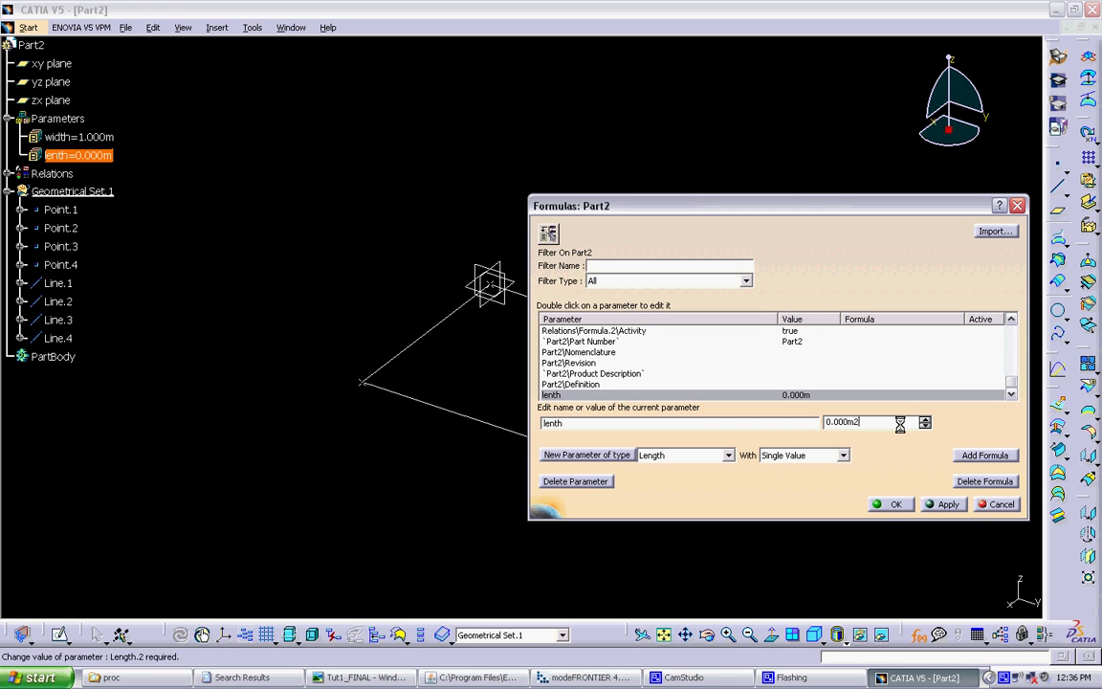
pyautogui.click(889, 504)
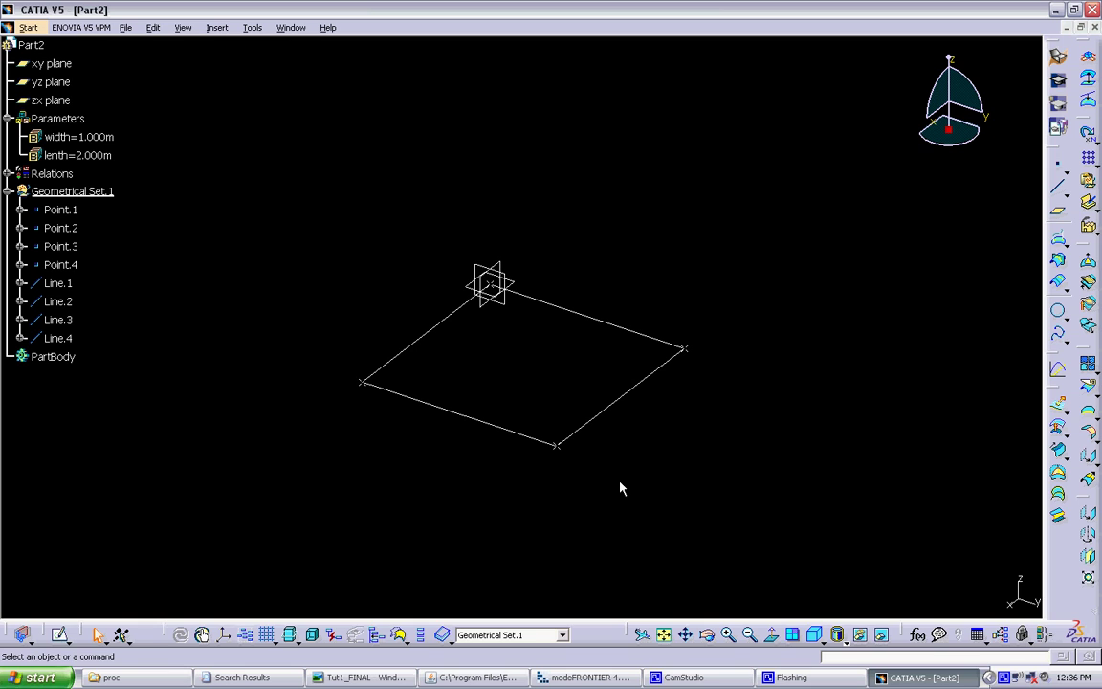
# Set Point.4's X coordinate with a formula equal to lenth
pyautogui.click(363, 385)
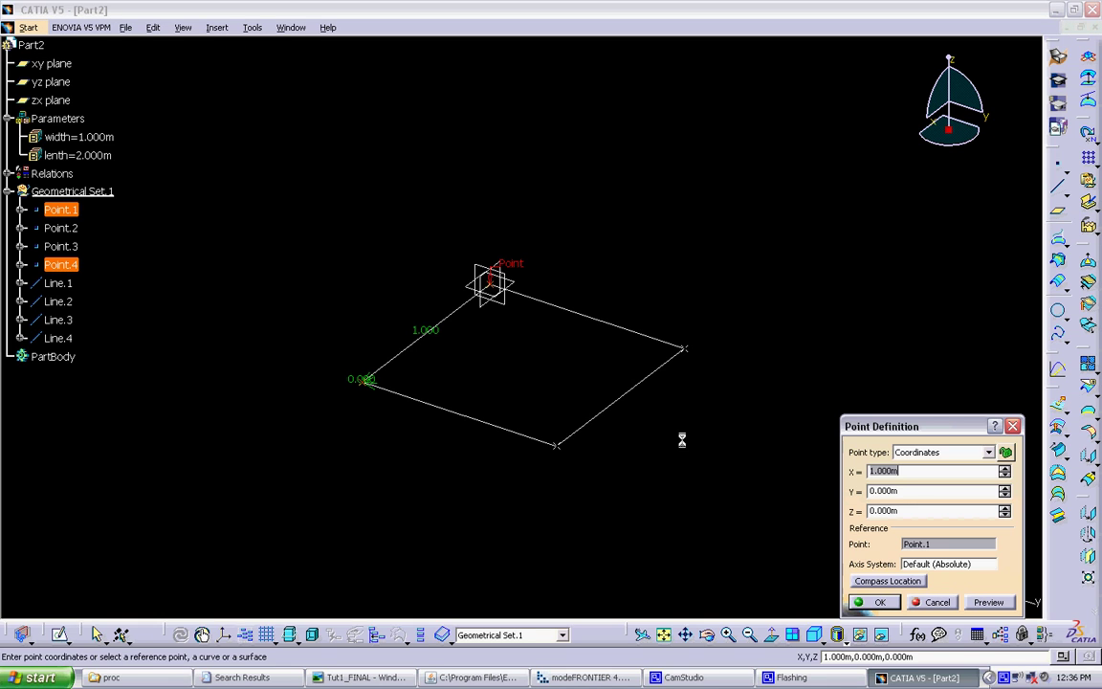
pyautogui.rightClick(915, 472)
pyautogui.click(942, 482)
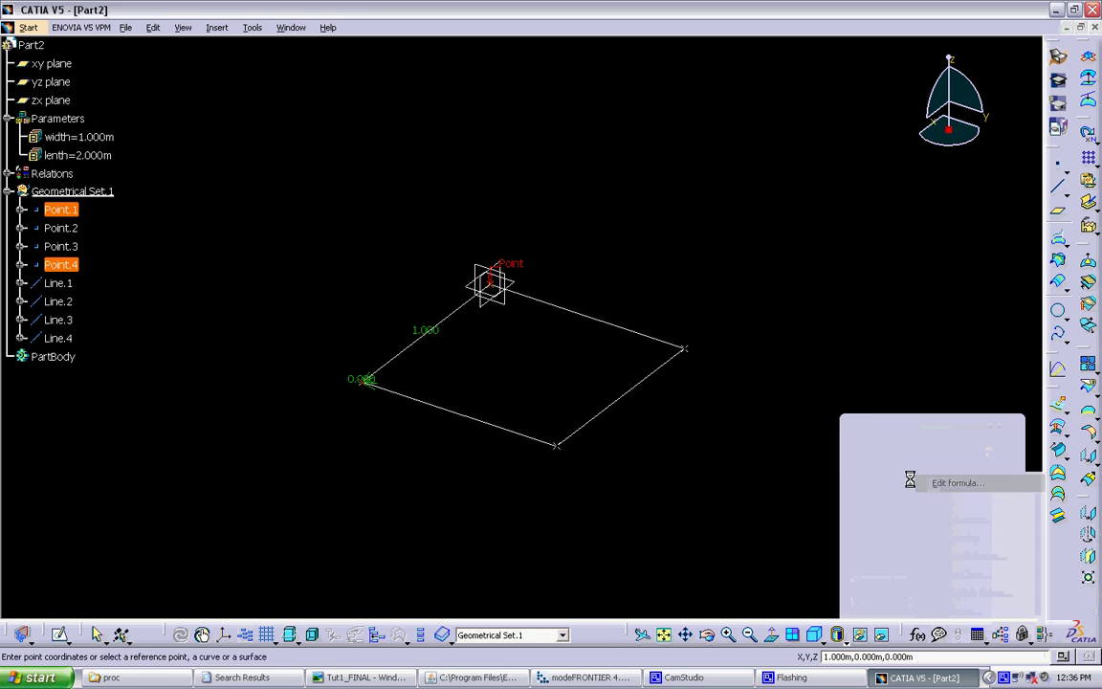
pyautogui.click(83, 155)
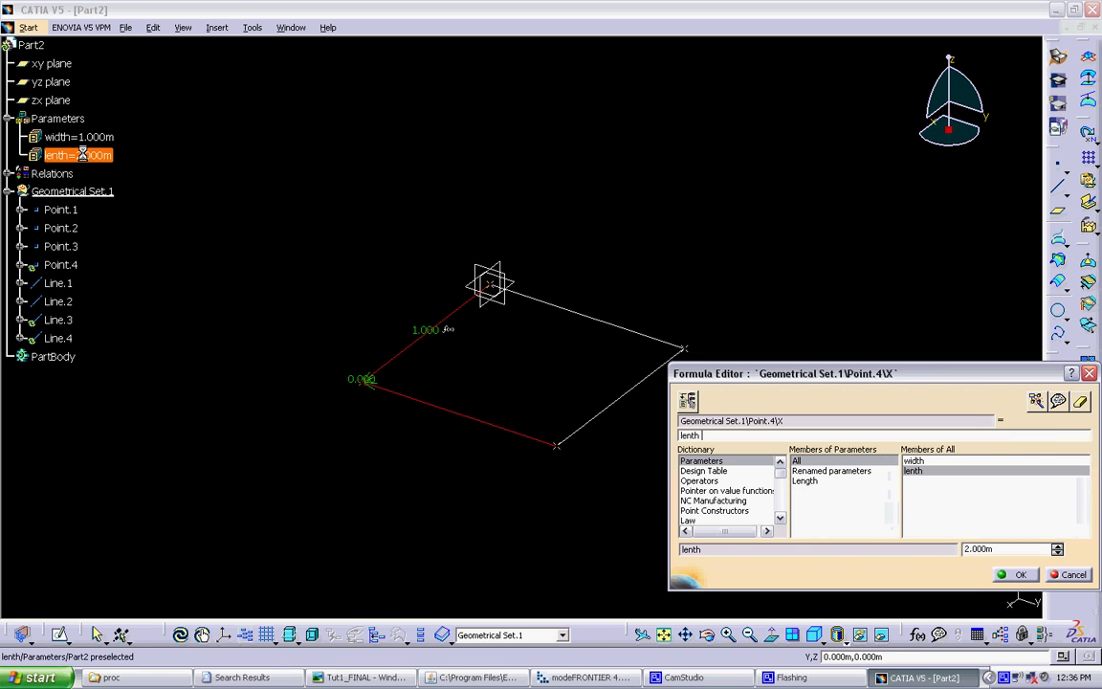
pyautogui.click(1012, 574)
pyautogui.click(880, 601)
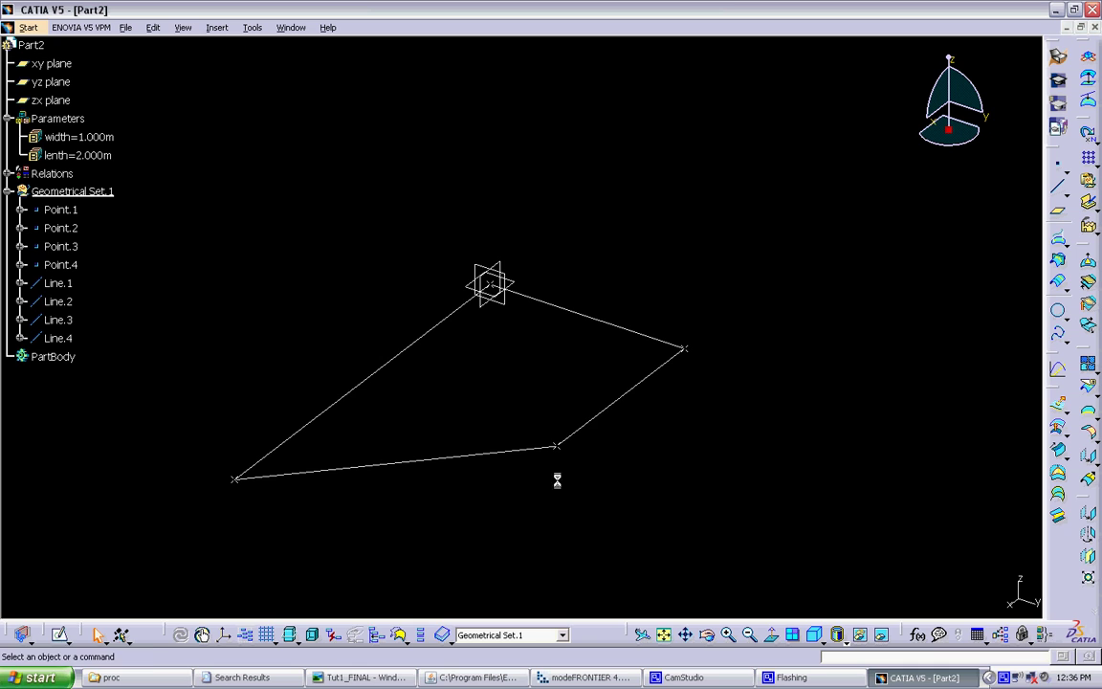
# Set Point.3's X coordinate equal to lenth, giving a 2 m by 1 m rectangle
pyautogui.rightClick(558, 447)
pyautogui.click(564, 457)
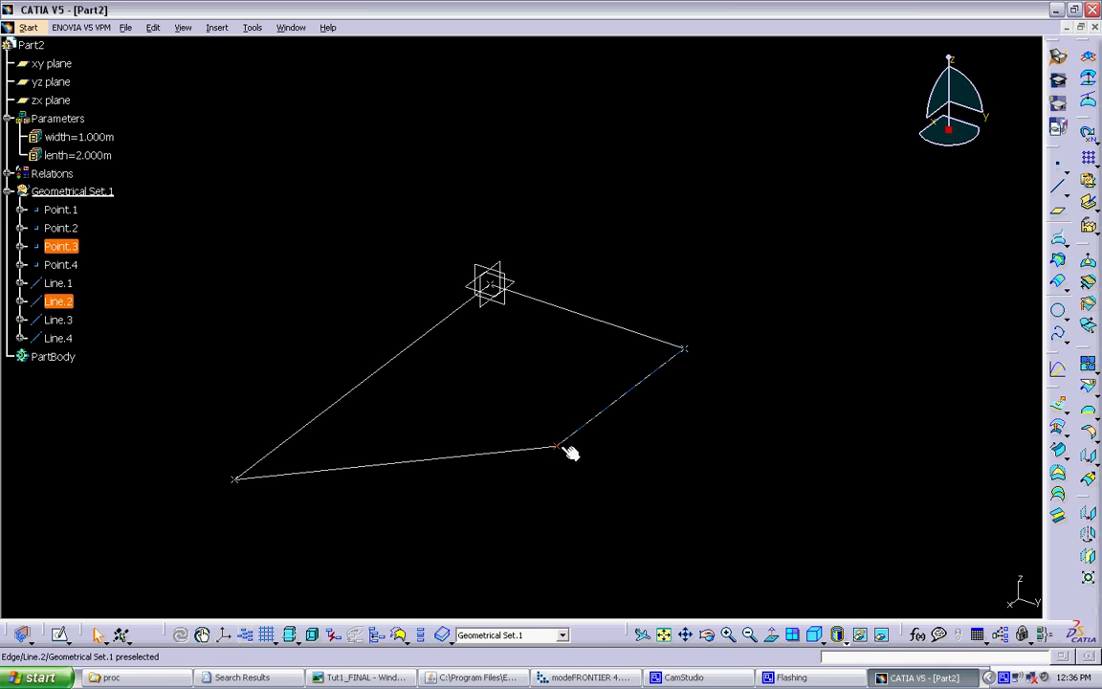
pyautogui.doubleClick(560, 448)
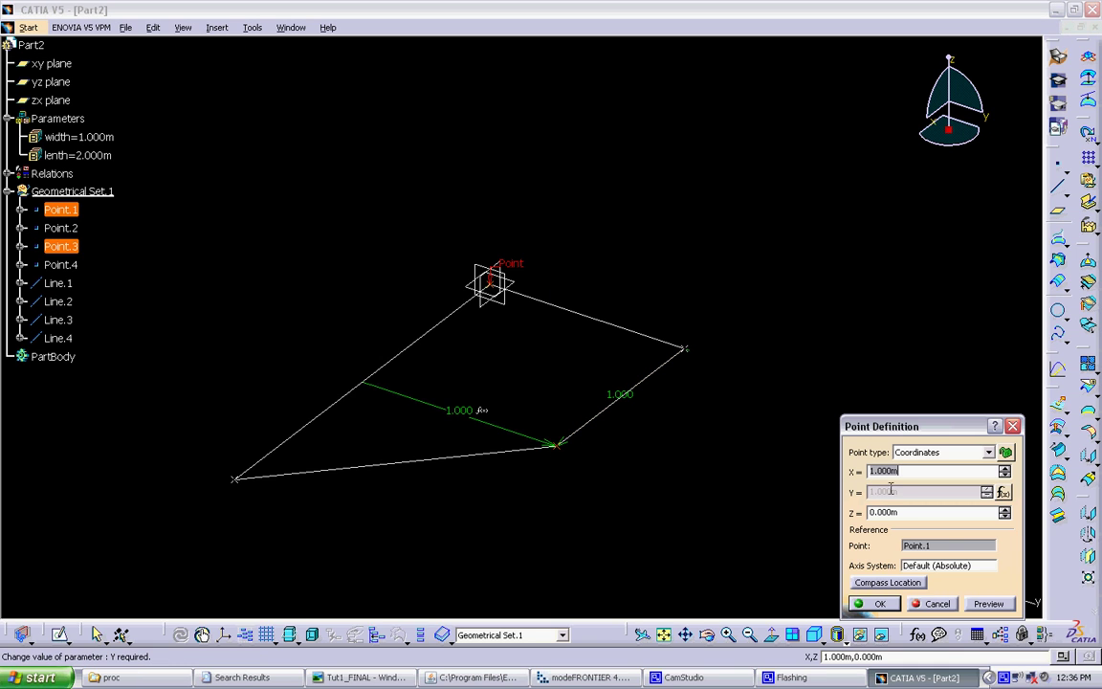
pyautogui.rightClick(903, 470)
pyautogui.click(924, 485)
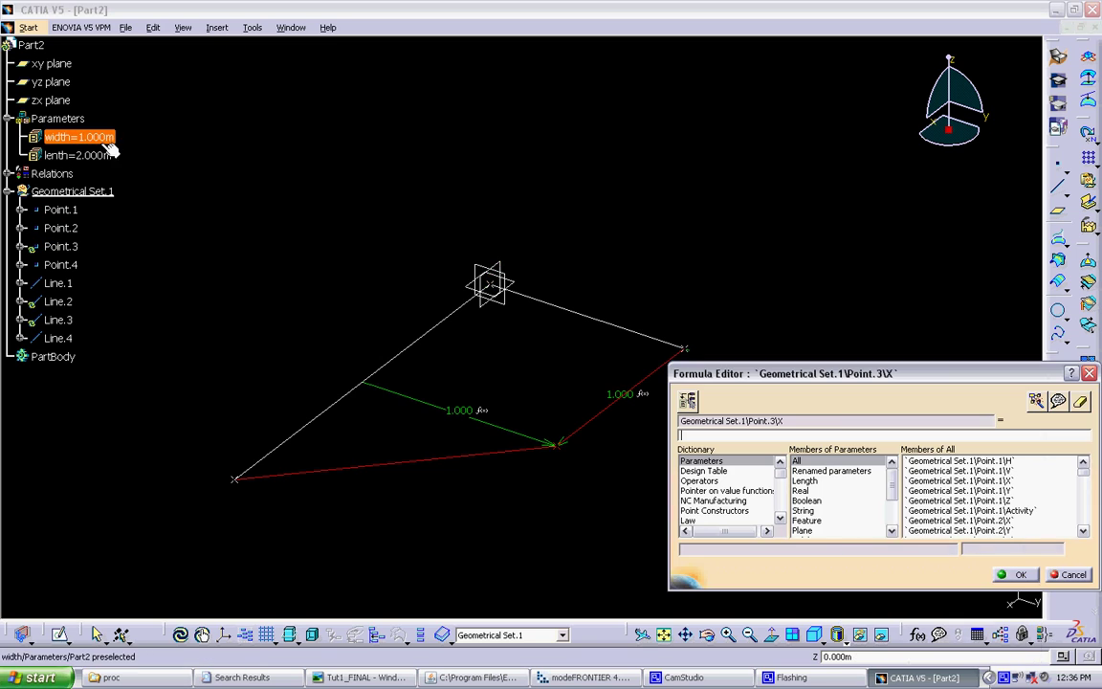
pyautogui.click(91, 155)
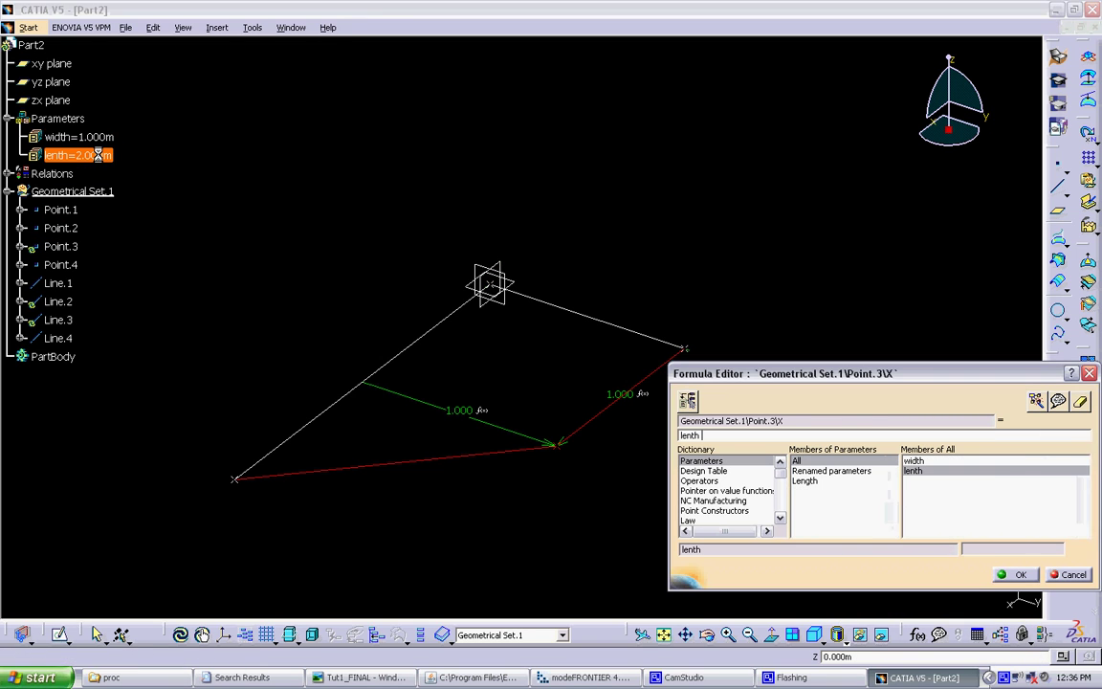
pyautogui.click(1016, 574)
pyautogui.press('Return')
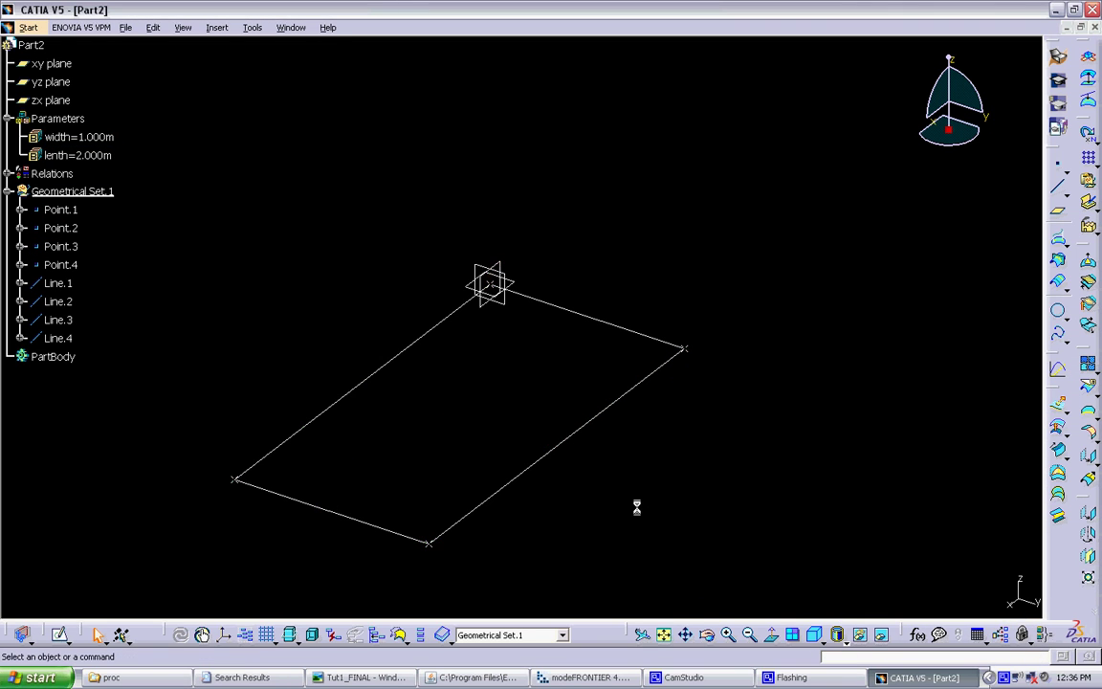
pyautogui.moveTo(638, 507); pyautogui.dragTo(702, 450, button='middle')
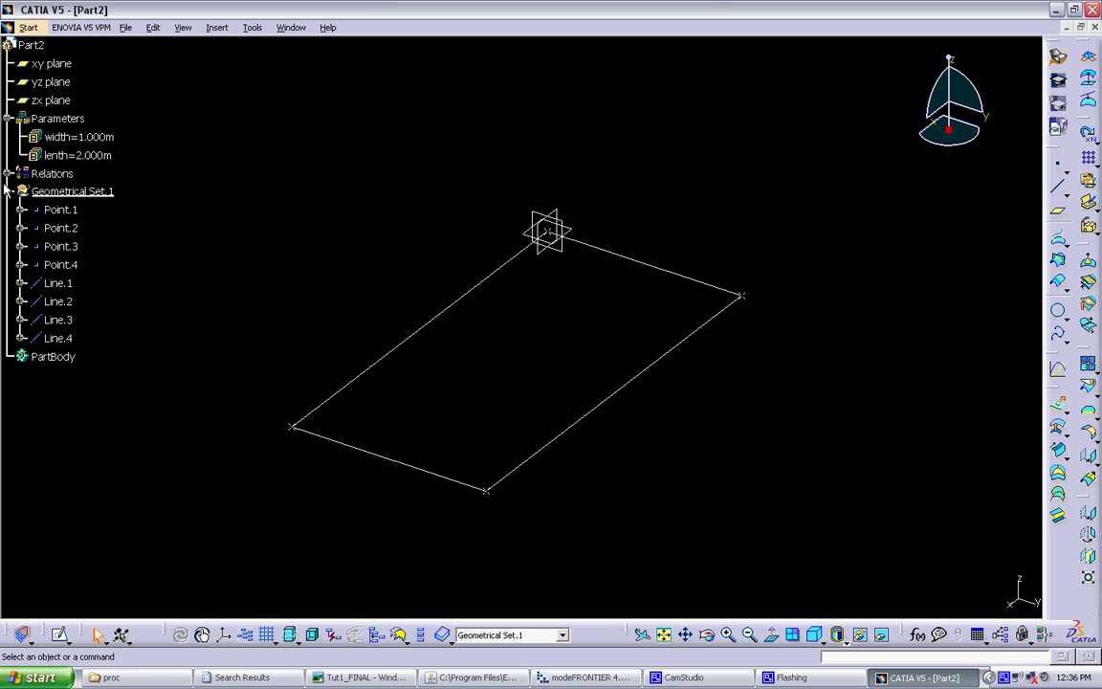
pyautogui.doubleClick(92, 140)
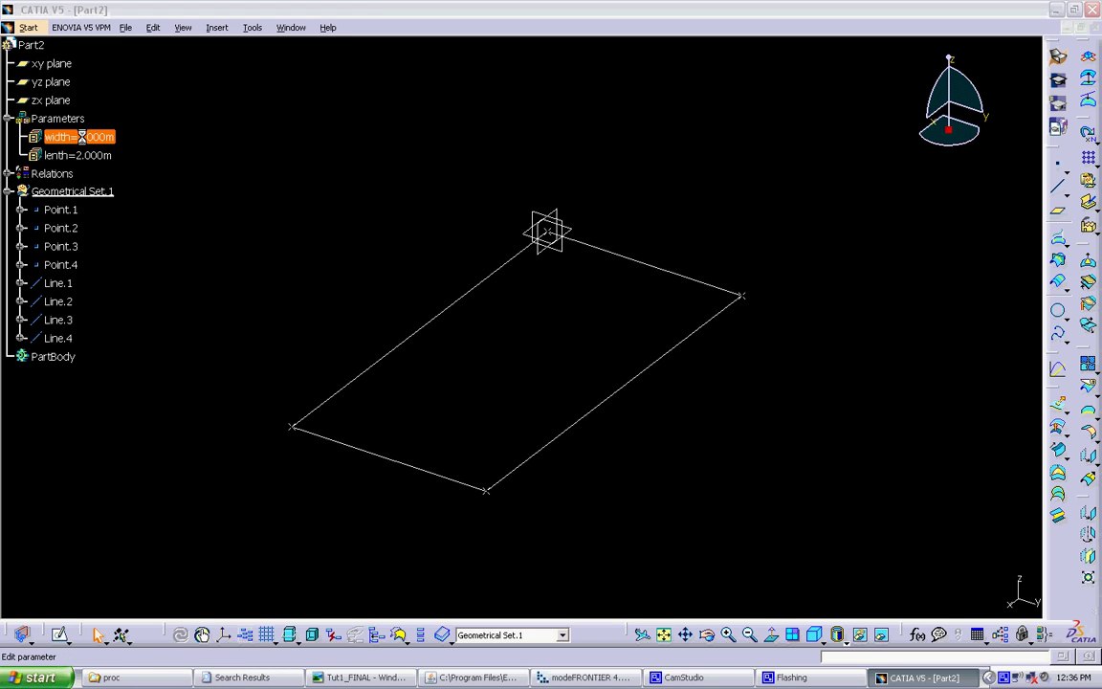
pyautogui.write('2')
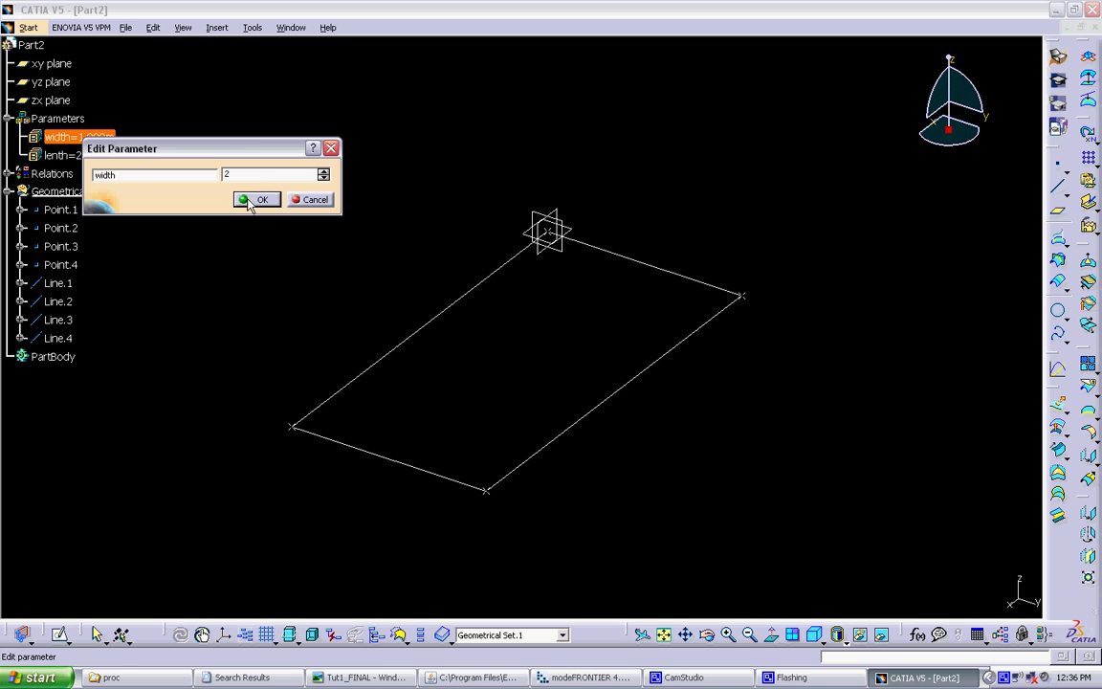
pyautogui.click(258, 198)
pyautogui.doubleClick(60, 139)
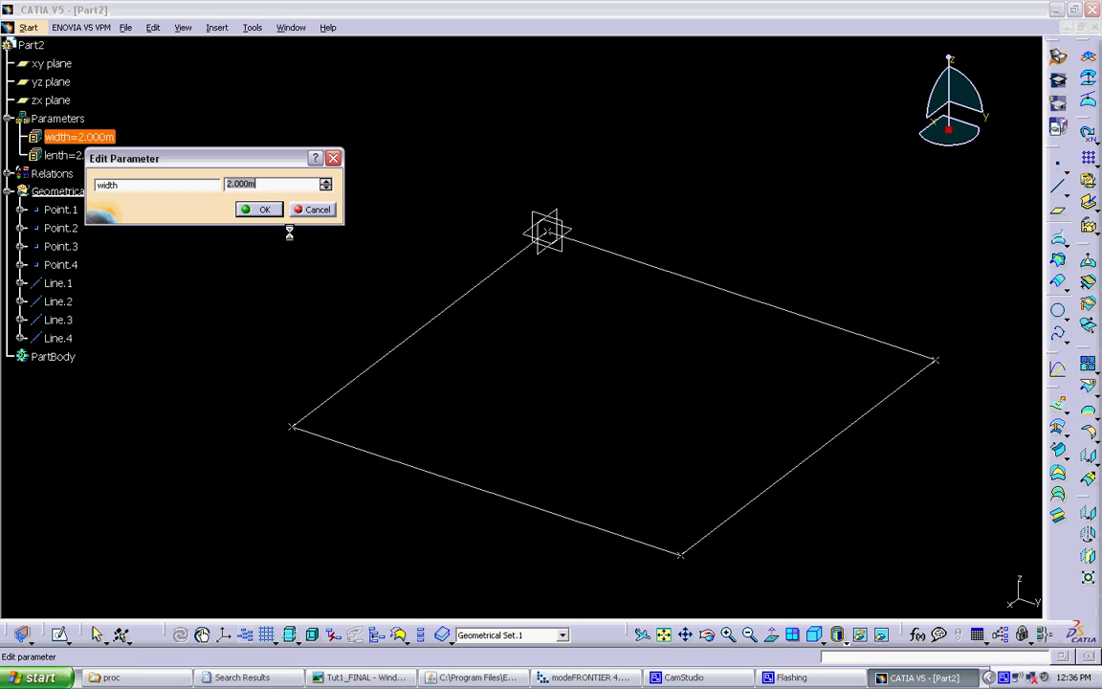
pyautogui.write('1')
pyautogui.click(260, 208)
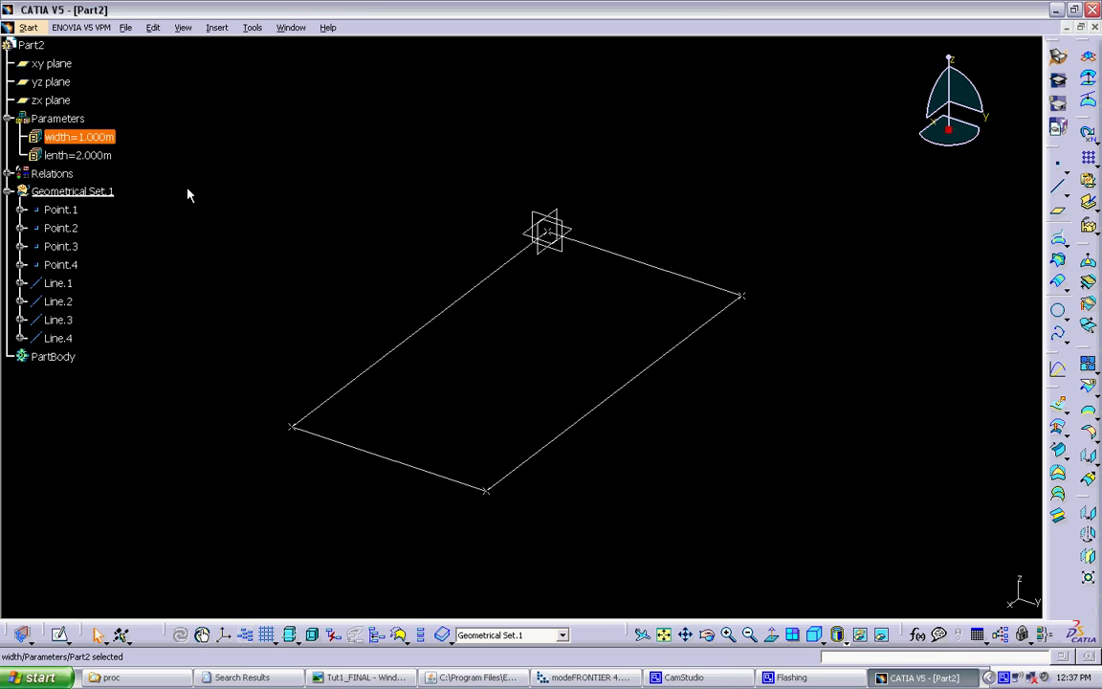
# Change the lenth parameter's value to 1 m
pyautogui.click(96, 156)
pyautogui.doubleClick(103, 158)
pyautogui.write('1')
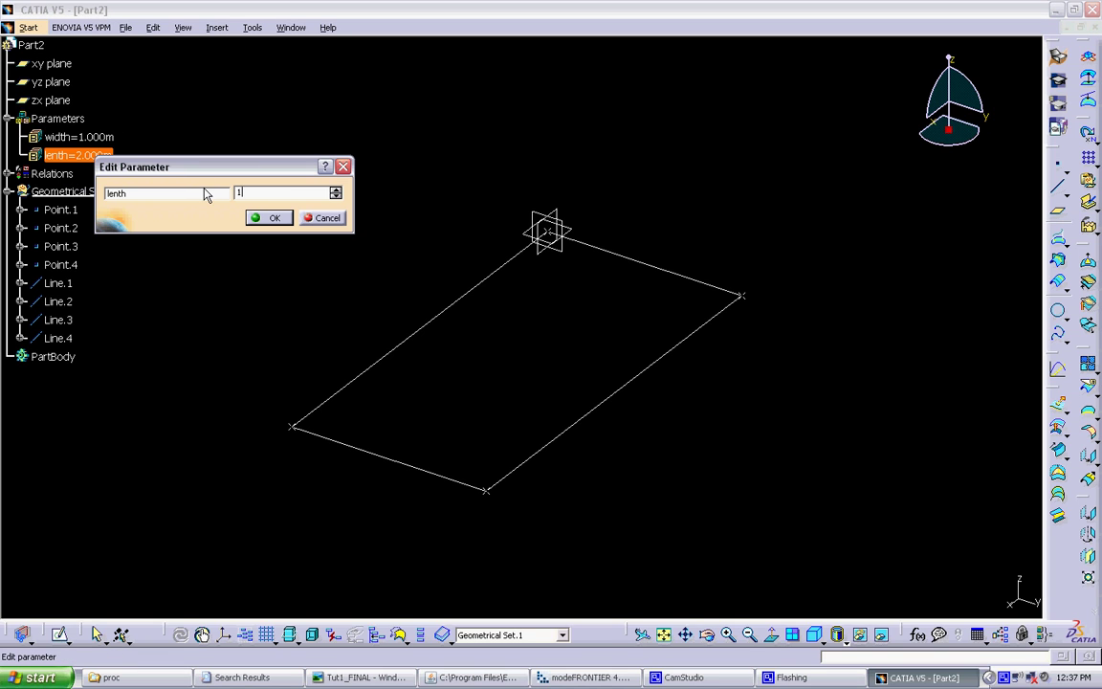
pyautogui.click(269, 217)
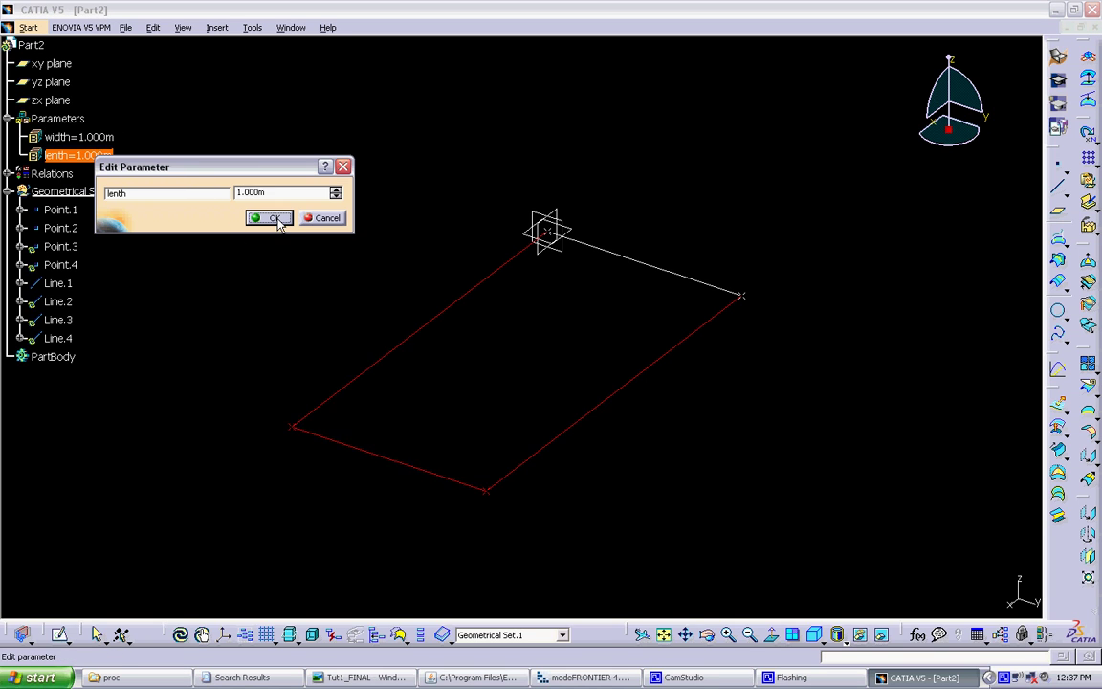
# Add a formula making lenth equal to width
pyautogui.doubleClick(107, 156)
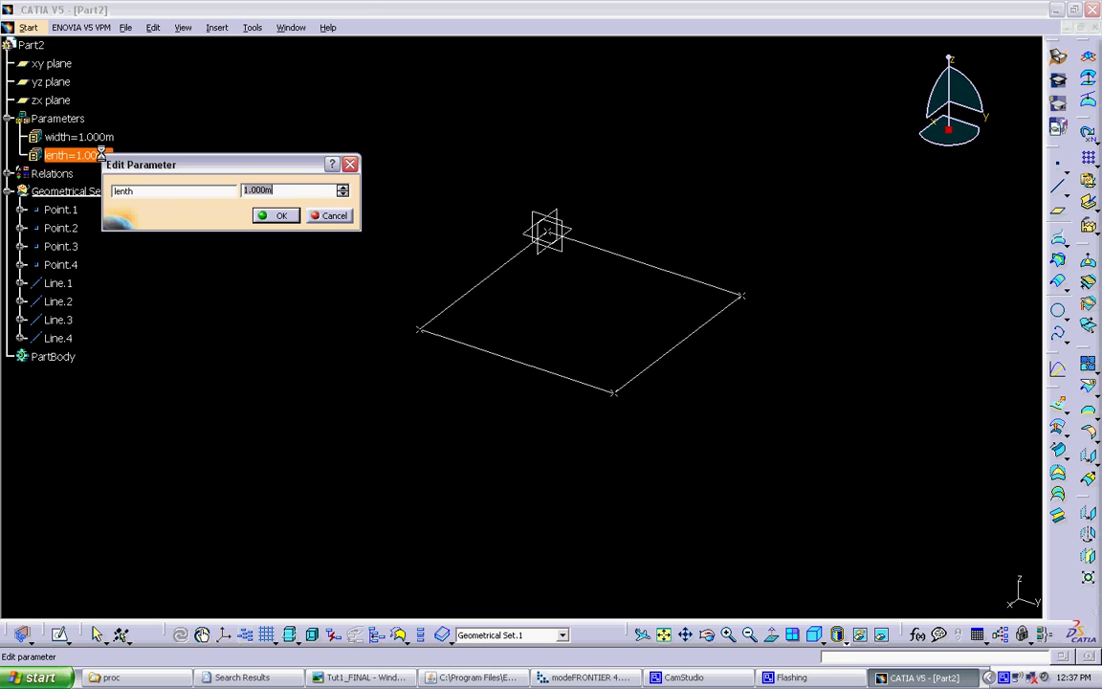
pyautogui.moveTo(265, 162); pyautogui.dragTo(295, 234)
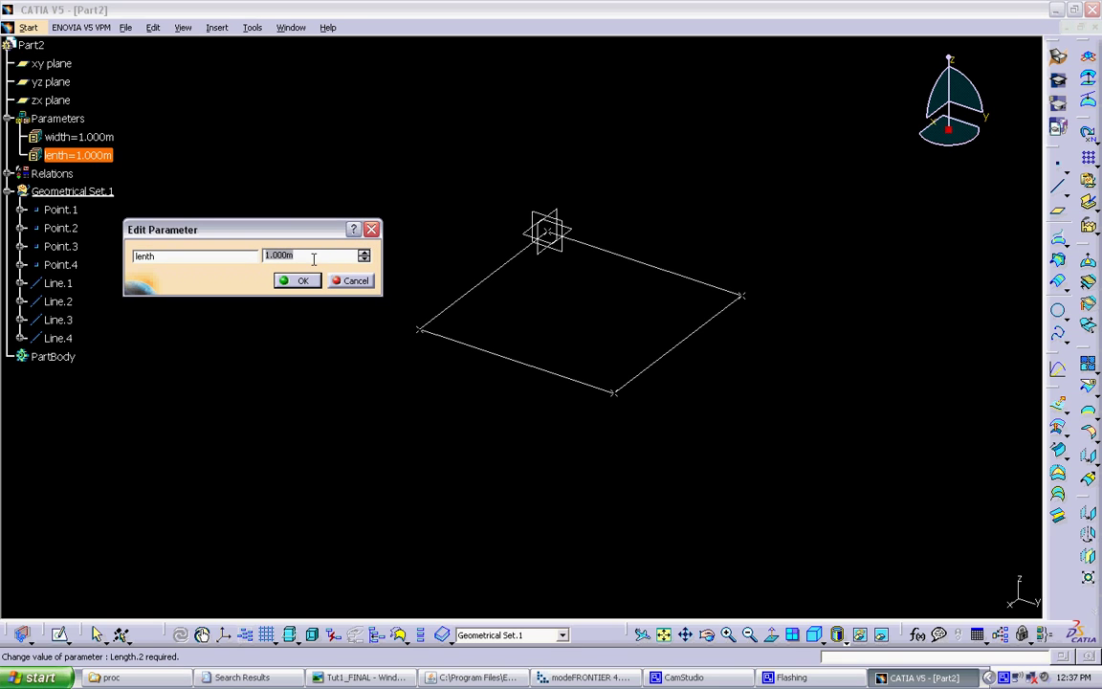
pyautogui.rightClick(304, 258)
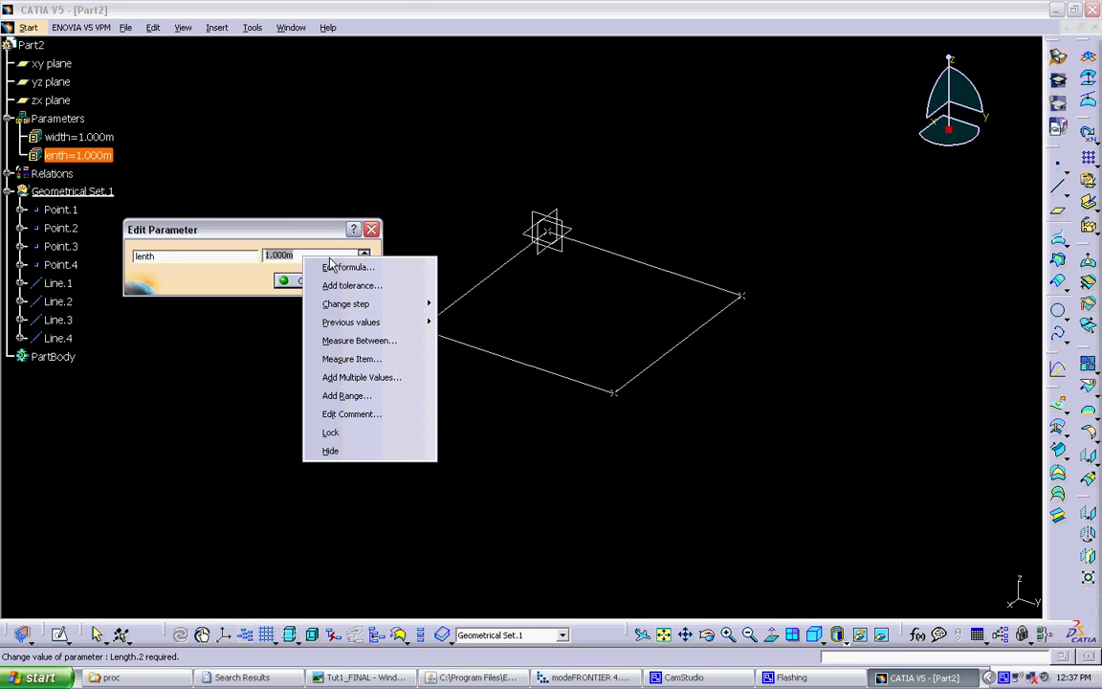
pyautogui.click(335, 268)
pyautogui.click(91, 137)
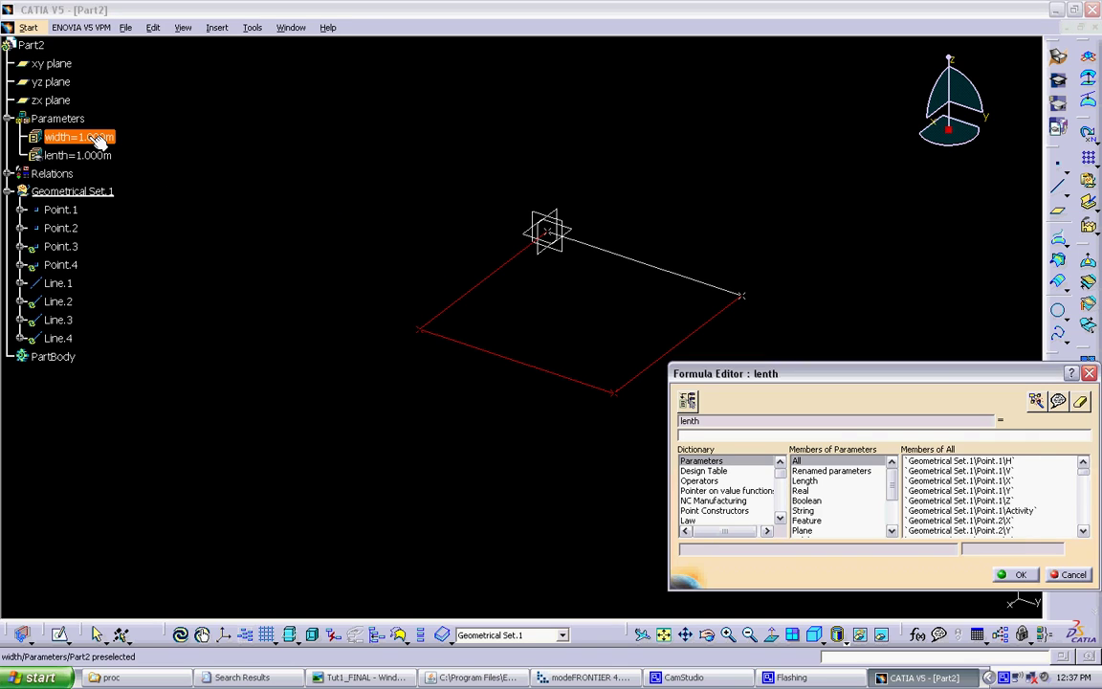
pyautogui.click(1020, 575)
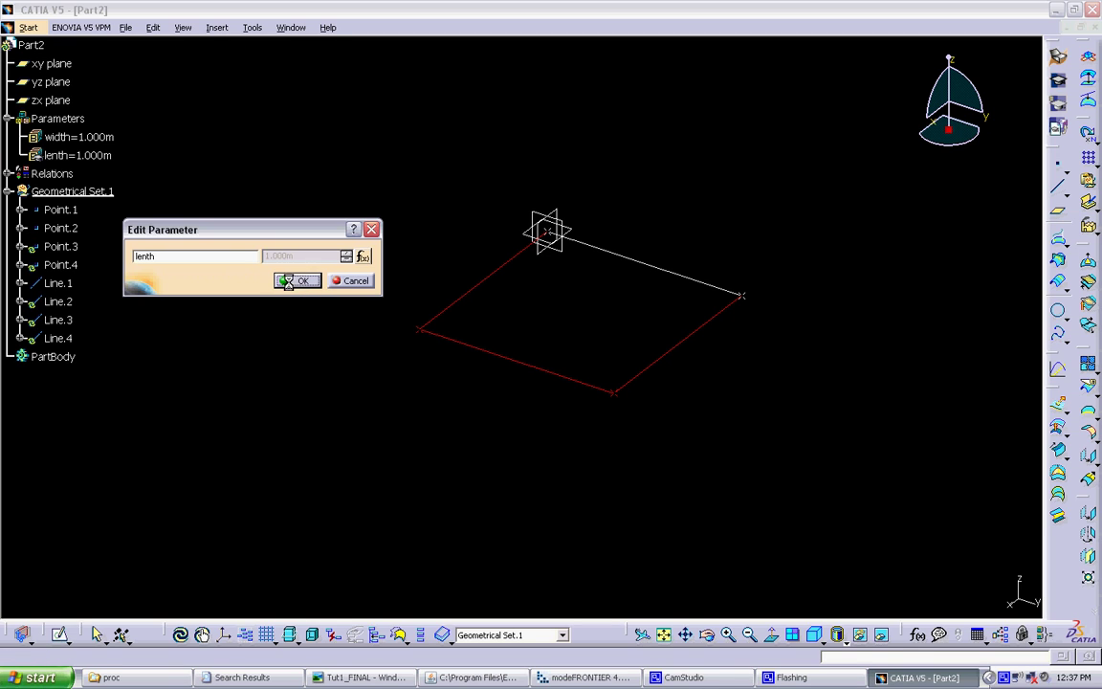
pyautogui.click(292, 280)
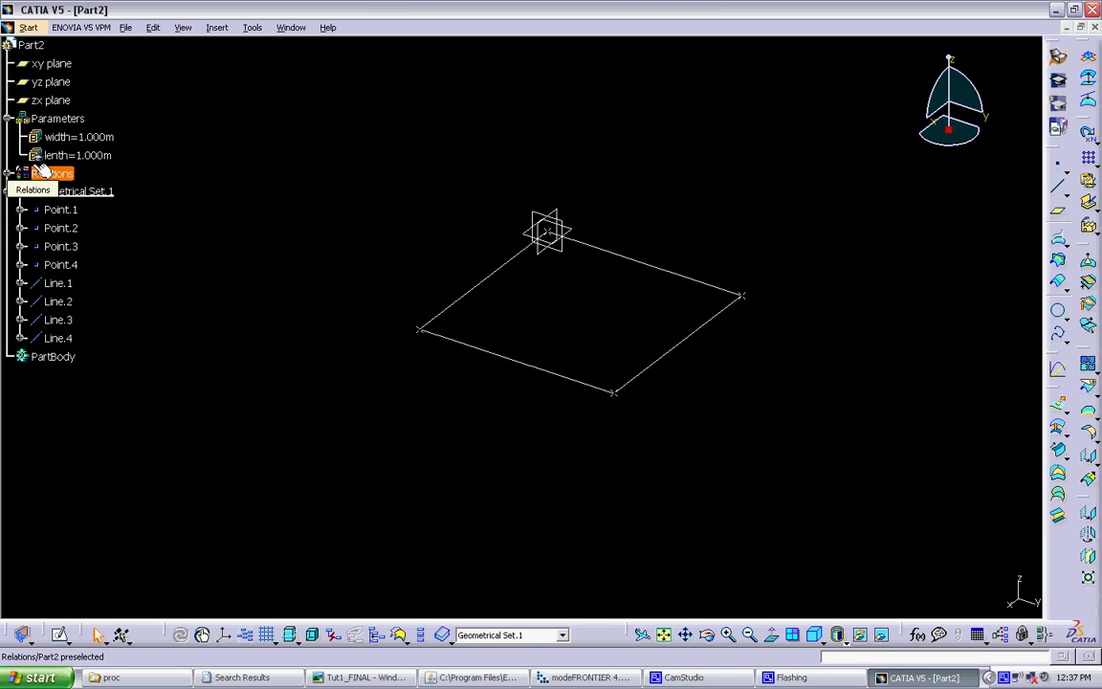
# Change width to 2 m so lenth follows and the square has 2 m sides
pyautogui.doubleClick(98, 136)
pyautogui.write('2')
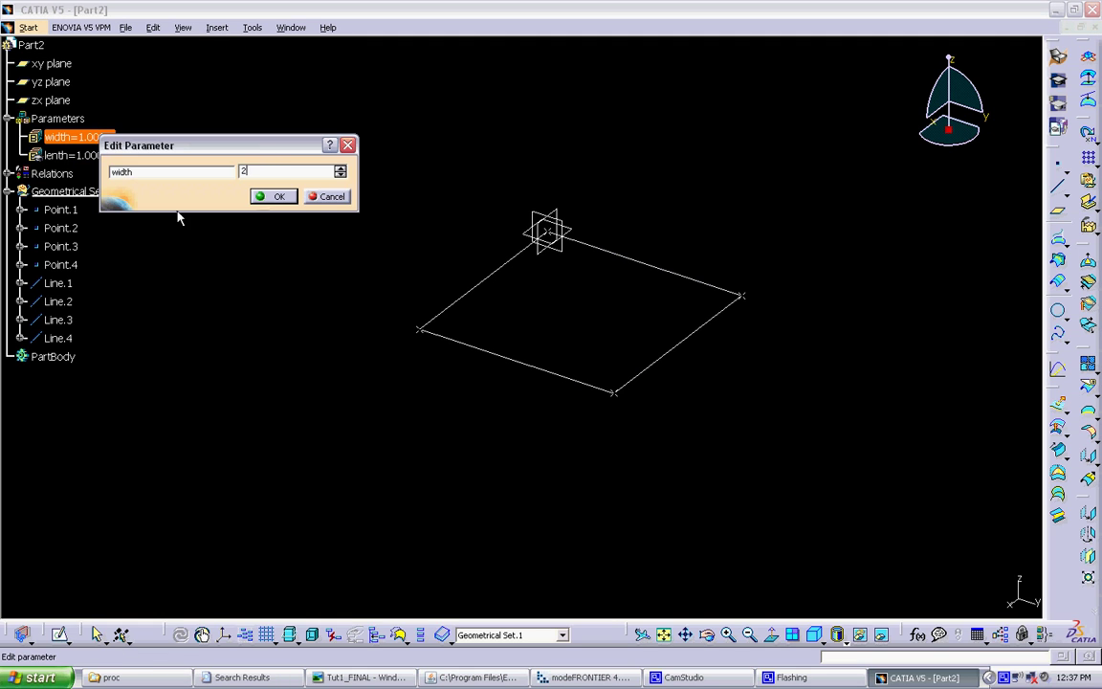
pyautogui.click(287, 195)
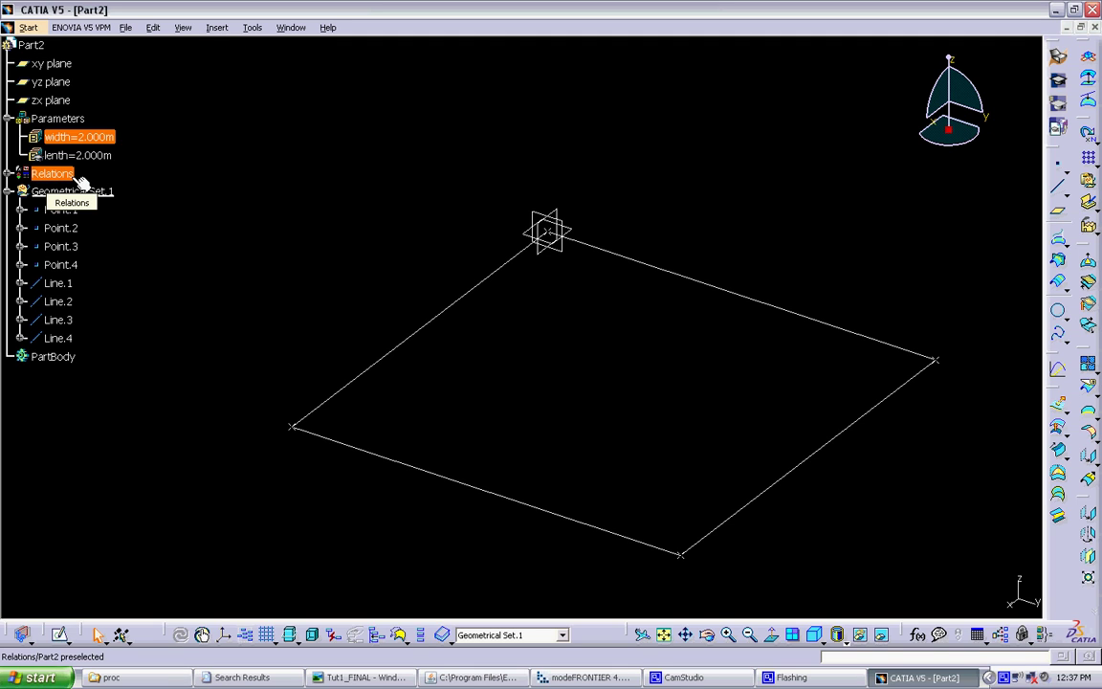
# Expand Relations to list Formula.1–5, including lenth=width
pyautogui.click(8, 173)
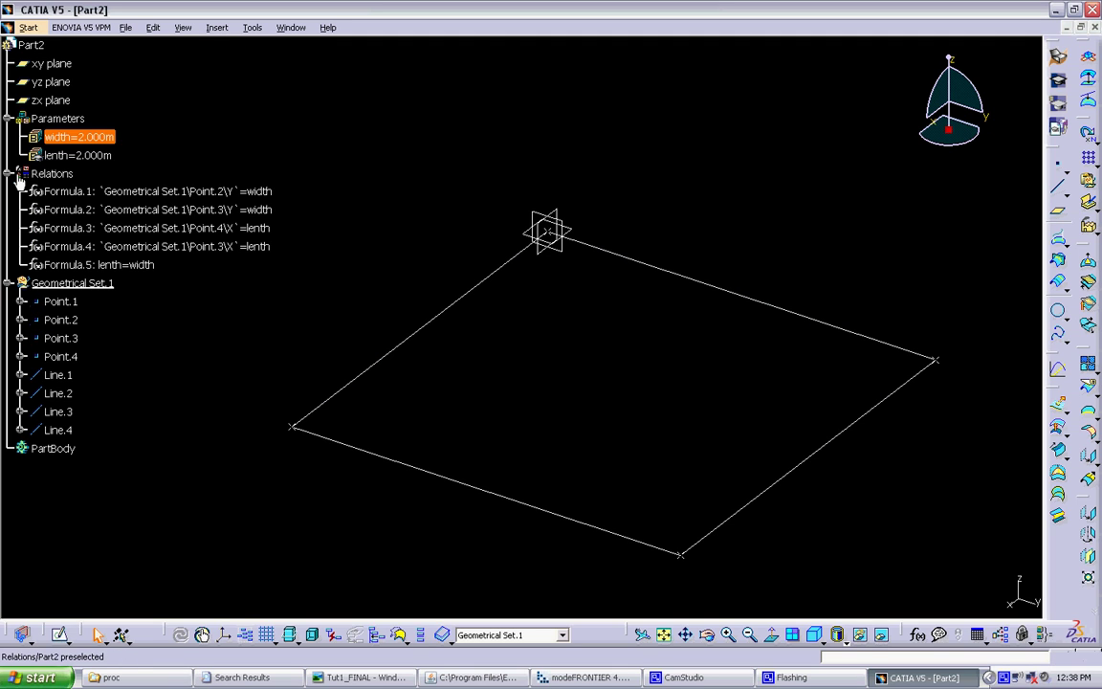